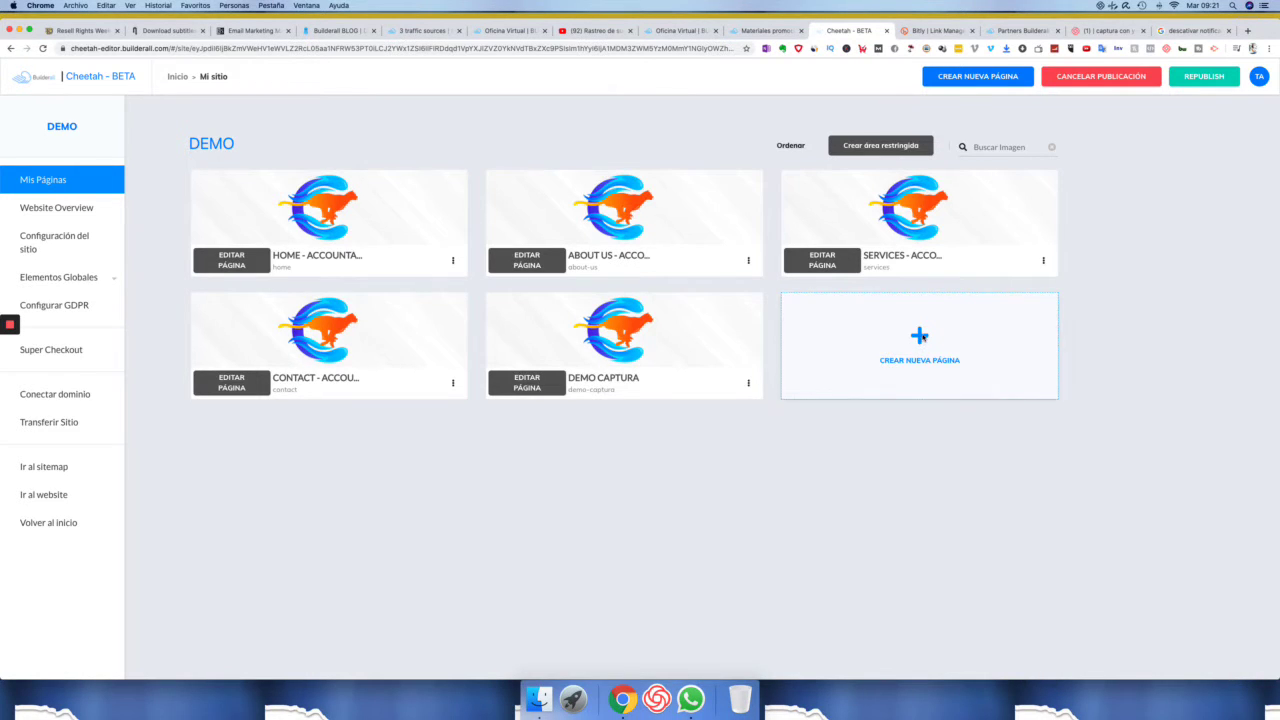
Start a new page on the DEMO site and set its name, title and description to "usar bloques"
{"action": "left_click", "coordinate": [919, 345]}
{"action": "left_click", "coordinate": [608, 252]}
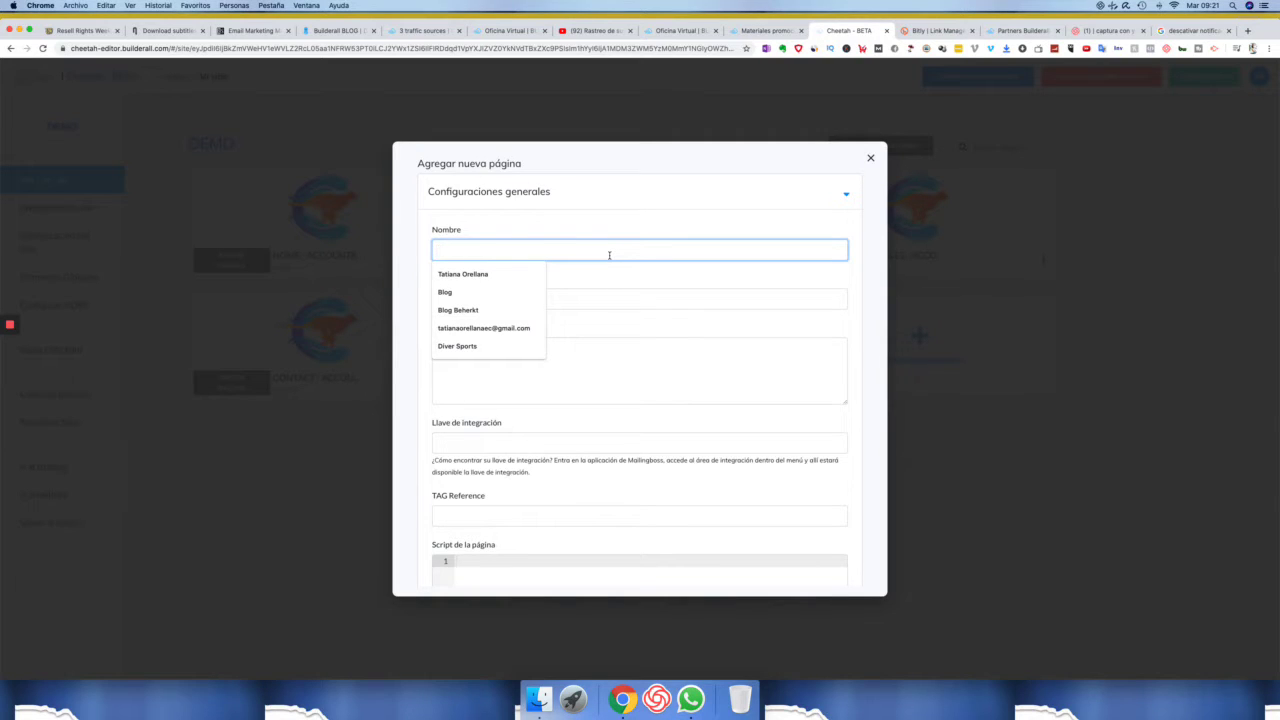
{"action": "type", "text": "usar bloques"}
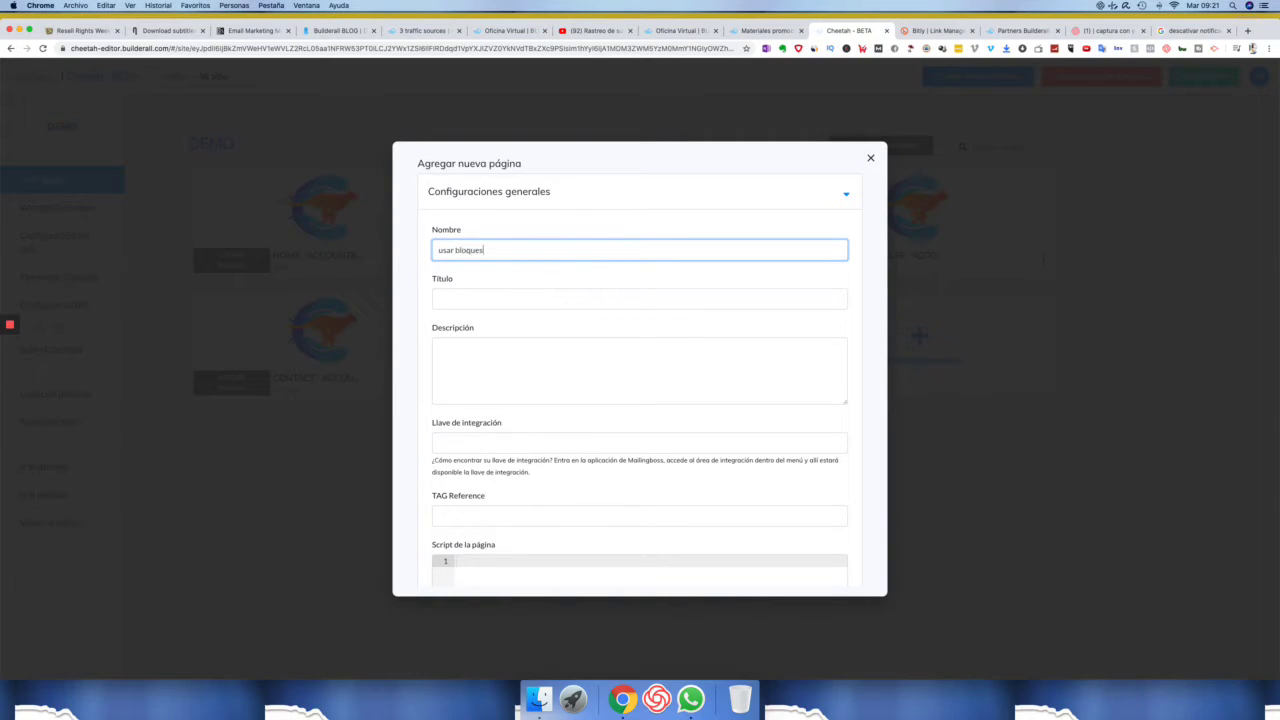
{"action": "key", "text": "super+a"}
{"action": "key", "text": "super+c"}
{"action": "key", "text": "Tab"}
{"action": "key", "text": "super+v"}
{"action": "key", "text": "Tab"}
{"action": "key", "text": "super+v"}
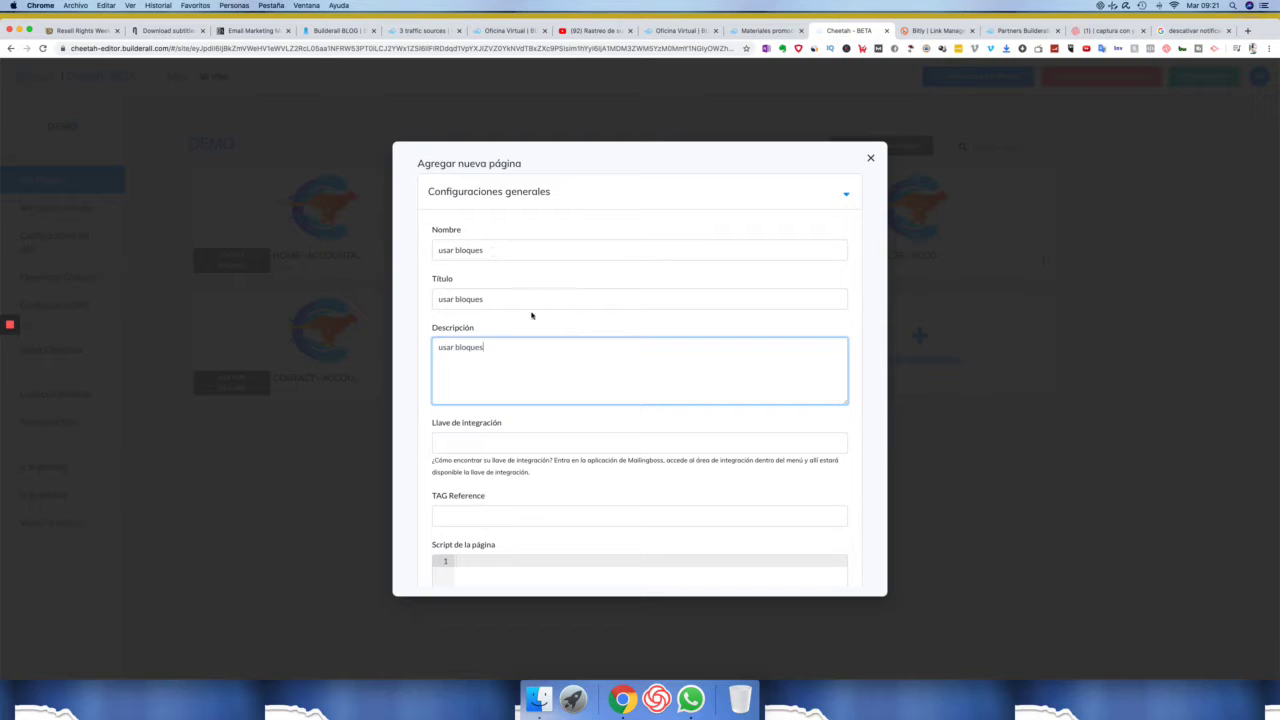
Keep the Blank page template, check the SEO settings without filling them in, and save the new page
{"action": "scroll", "coordinate": [500, 336], "scroll_direction": "down", "scroll_amount": 10}
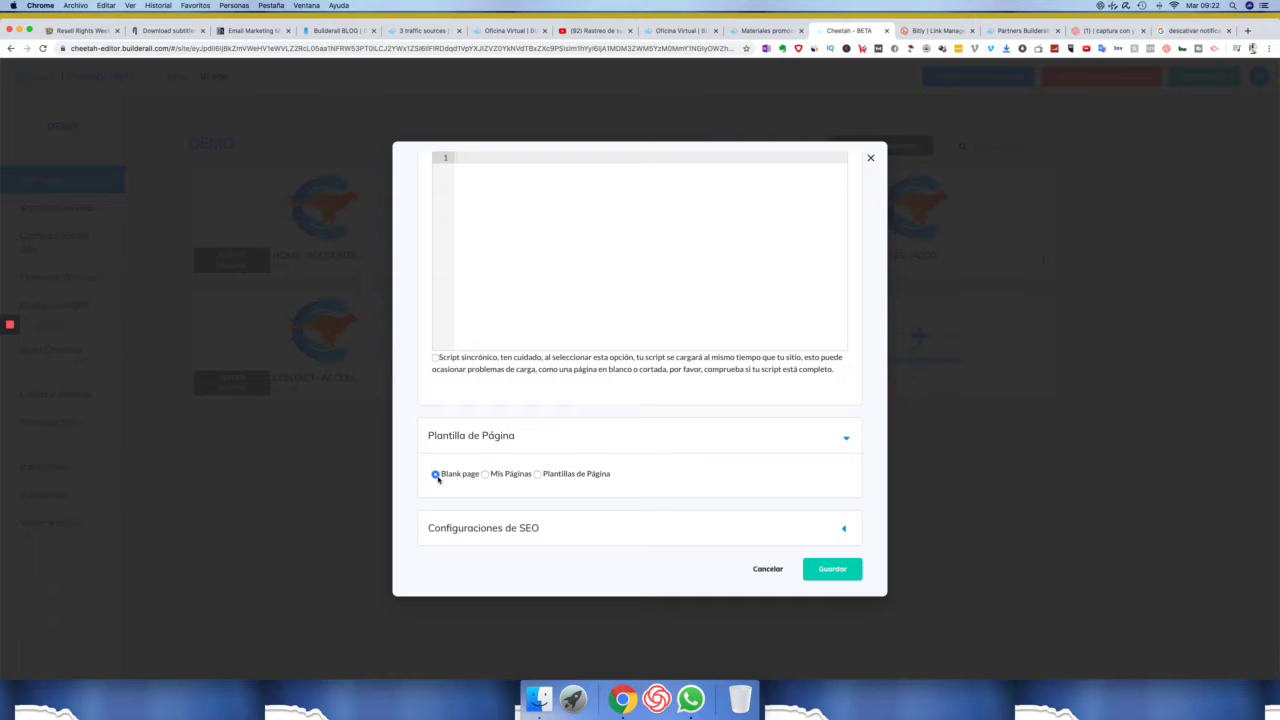
{"action": "left_click", "coordinate": [845, 530]}
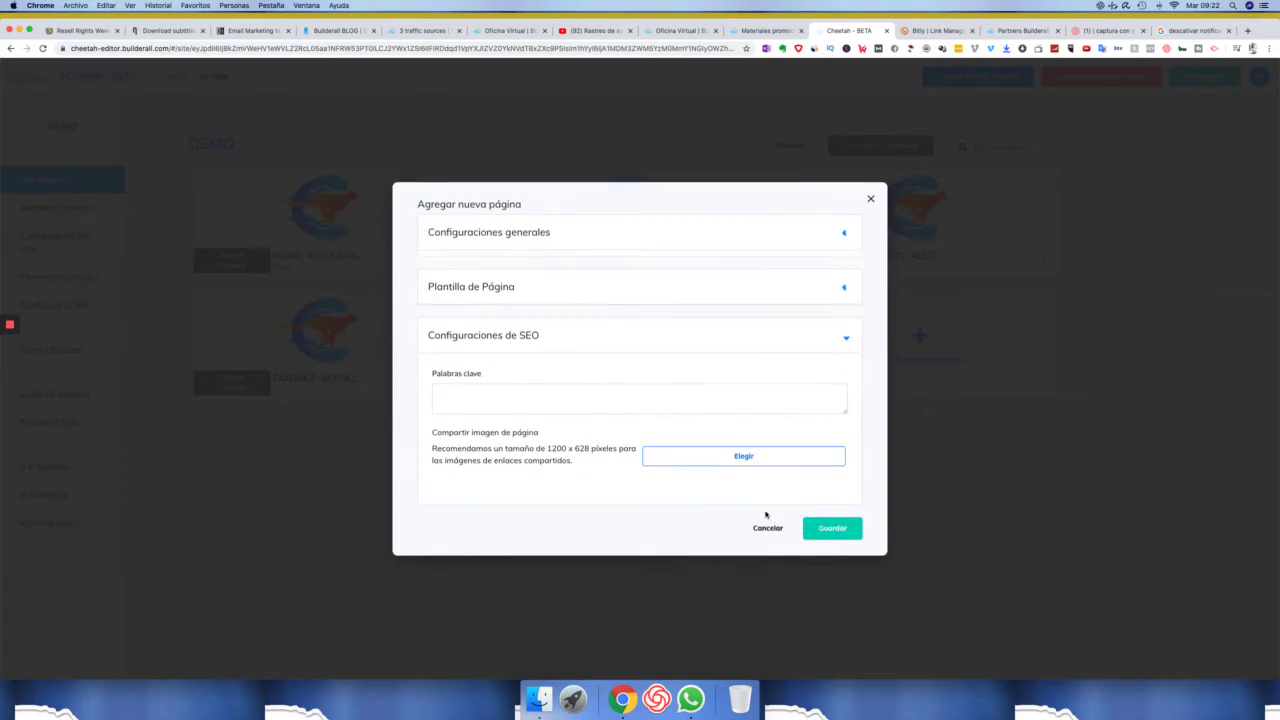
{"action": "left_click", "coordinate": [548, 386]}
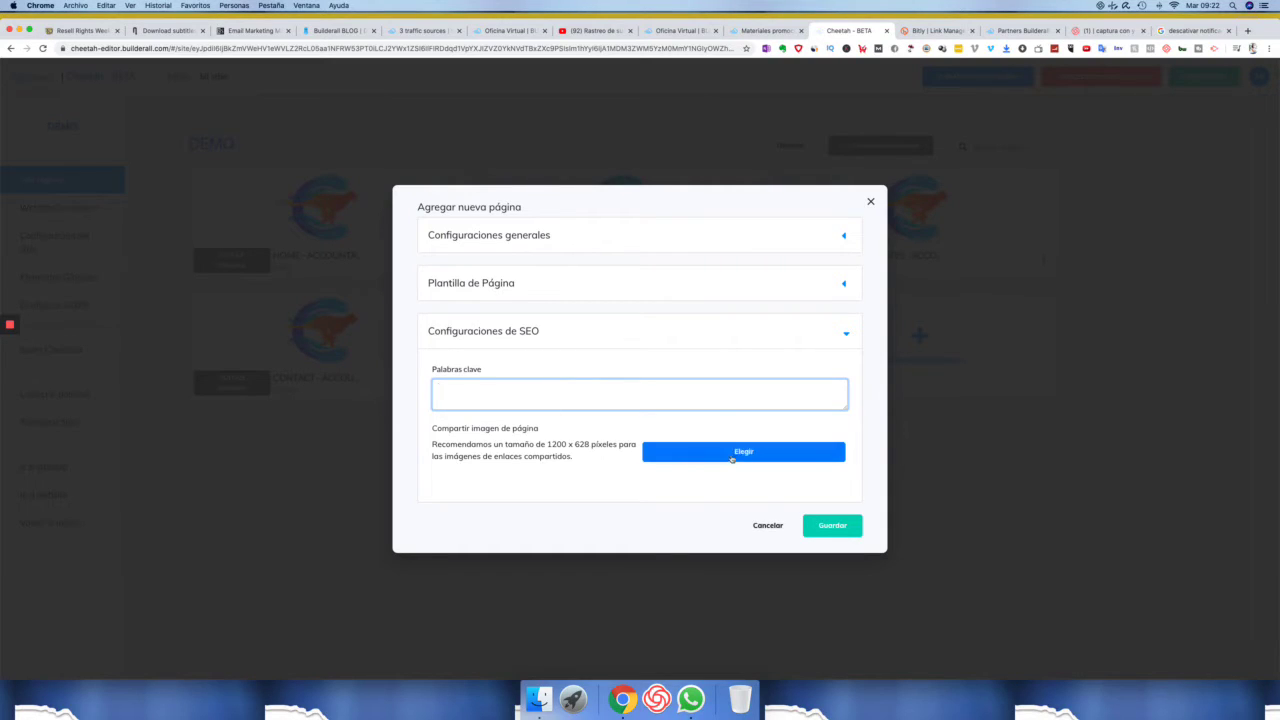
{"action": "left_click", "coordinate": [858, 530]}
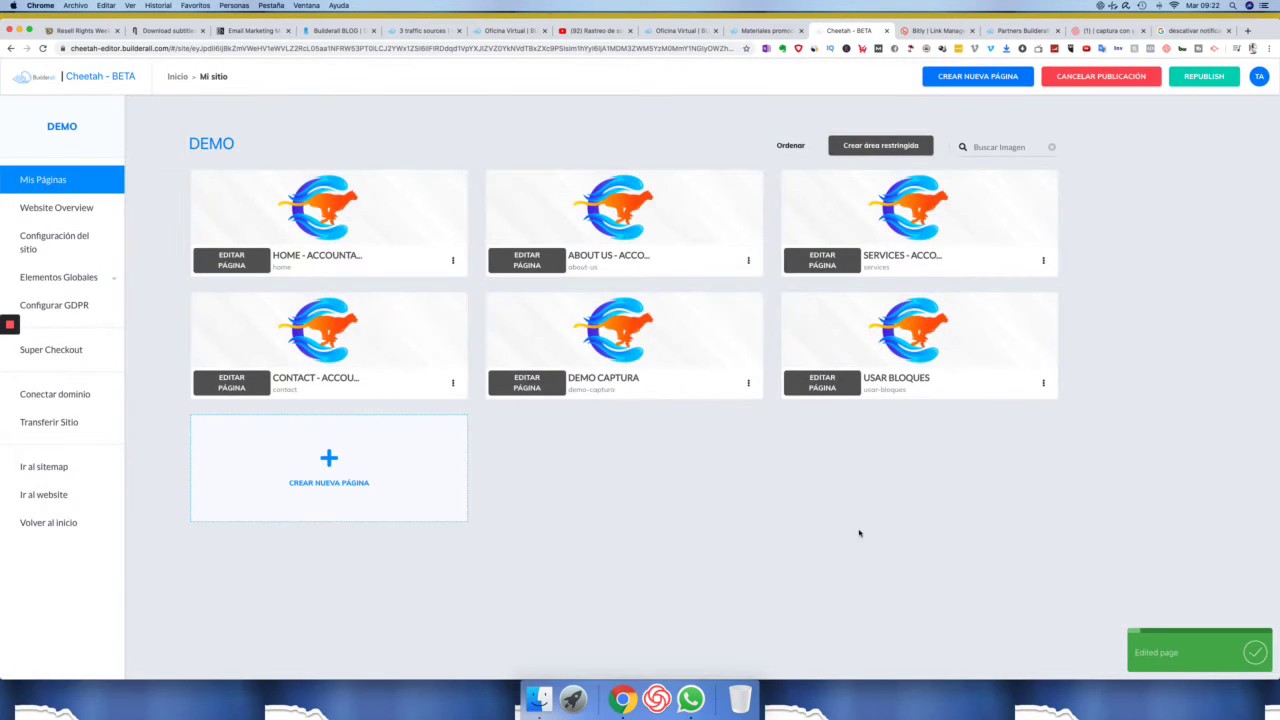
Open the USAR BLOQUES page for editing and bring up the categories of panels that can be added
{"action": "left_click", "coordinate": [824, 388]}
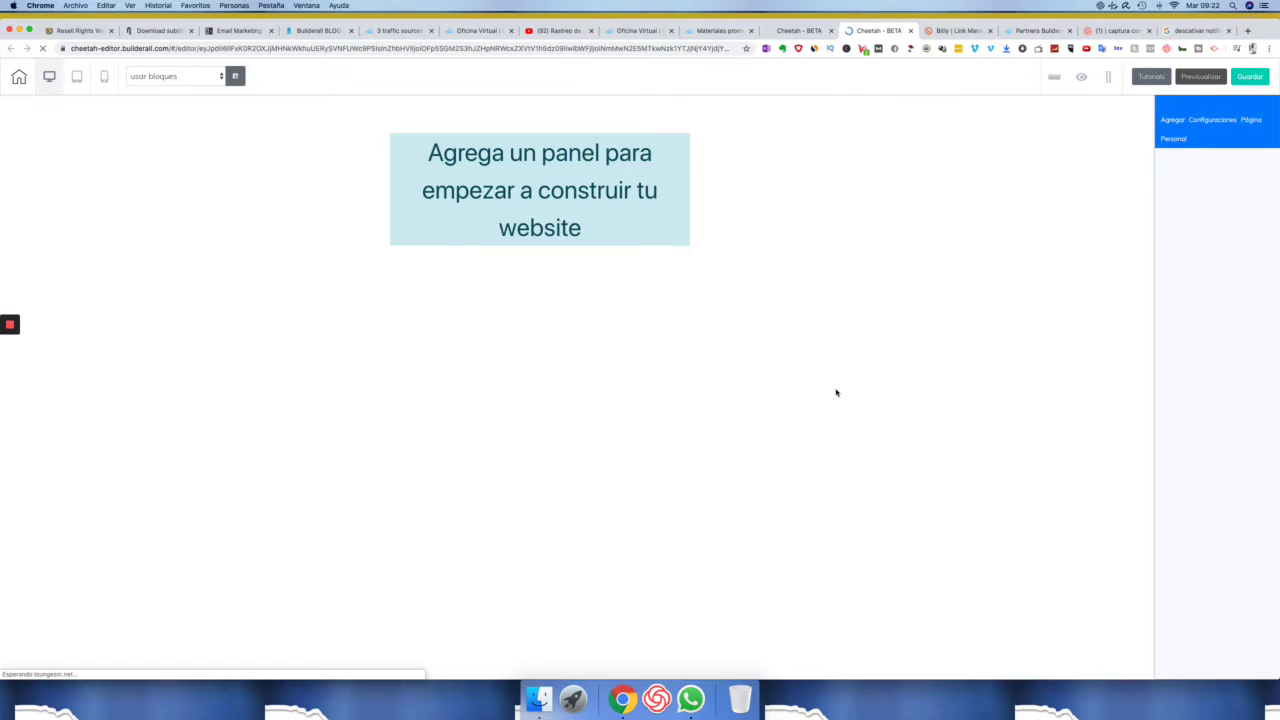
{"action": "left_click", "coordinate": [1174, 121]}
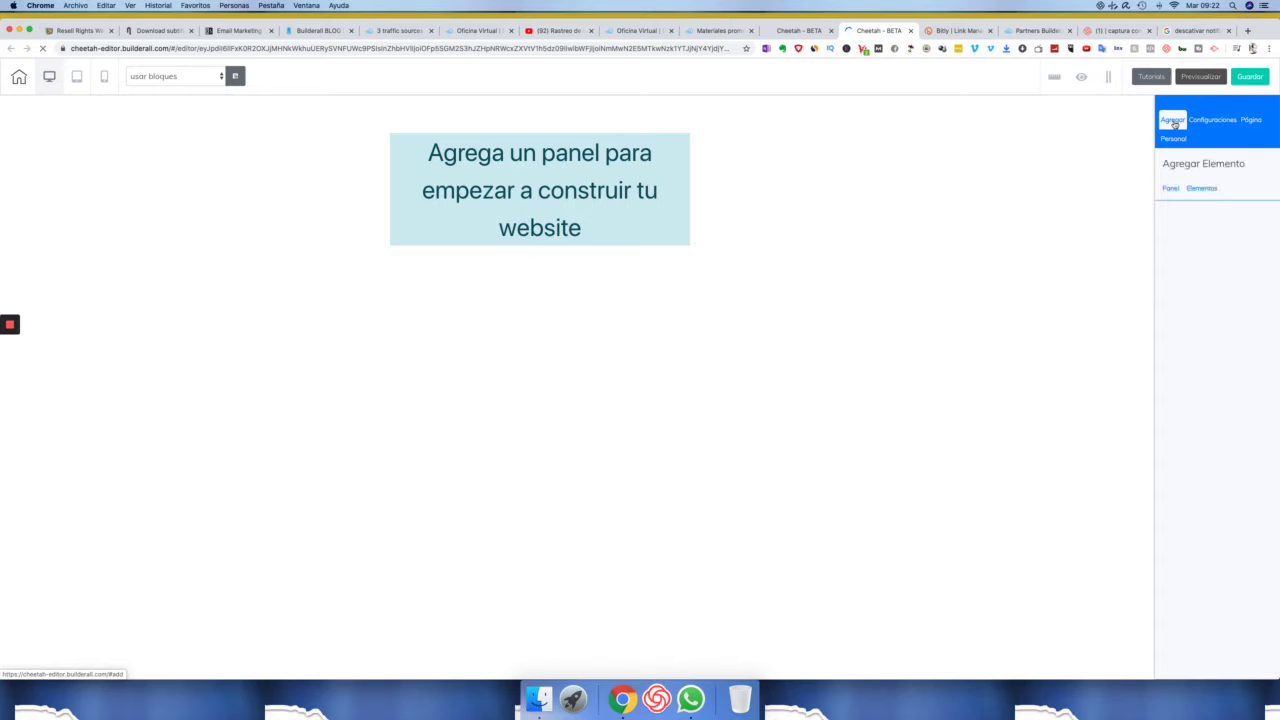
{"action": "left_click", "coordinate": [1171, 190]}
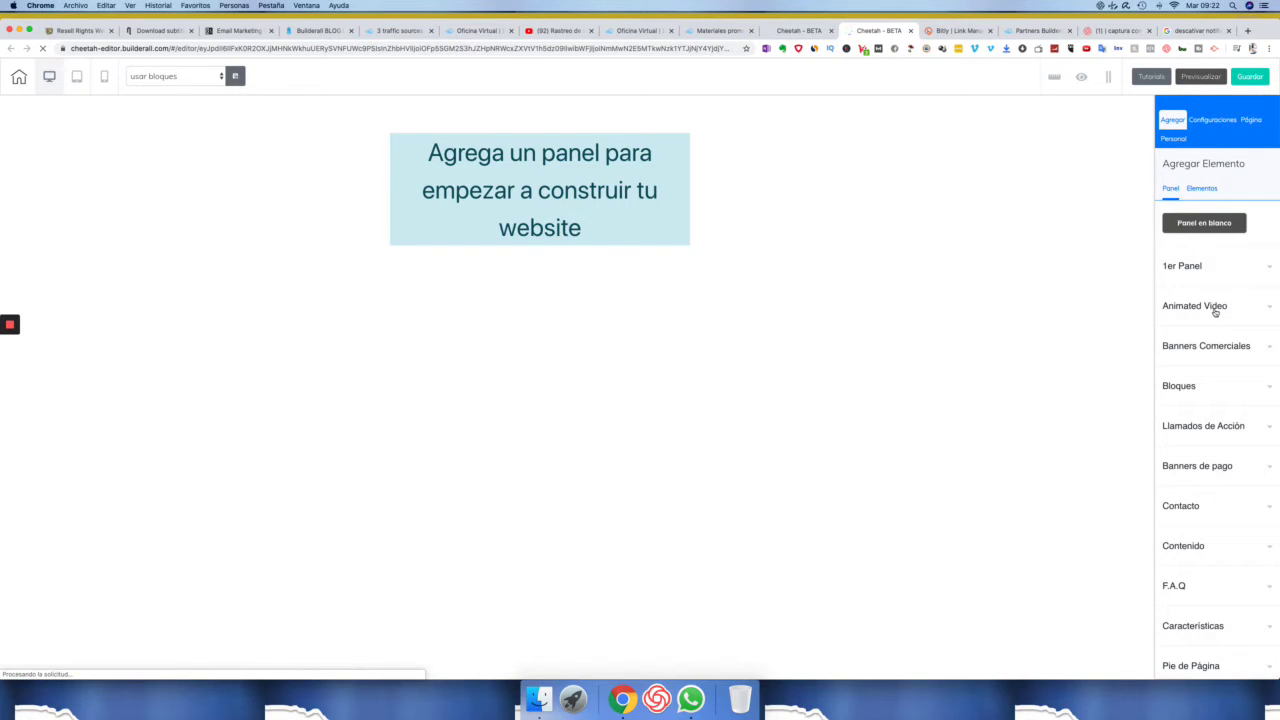
Look through the panel categories, compare them with the element categories, and return to the panels
{"action": "scroll", "coordinate": [1214, 314], "scroll_direction": "down", "scroll_amount": 1}
{"action": "scroll", "coordinate": [1200, 325], "scroll_direction": "down", "scroll_amount": 1}
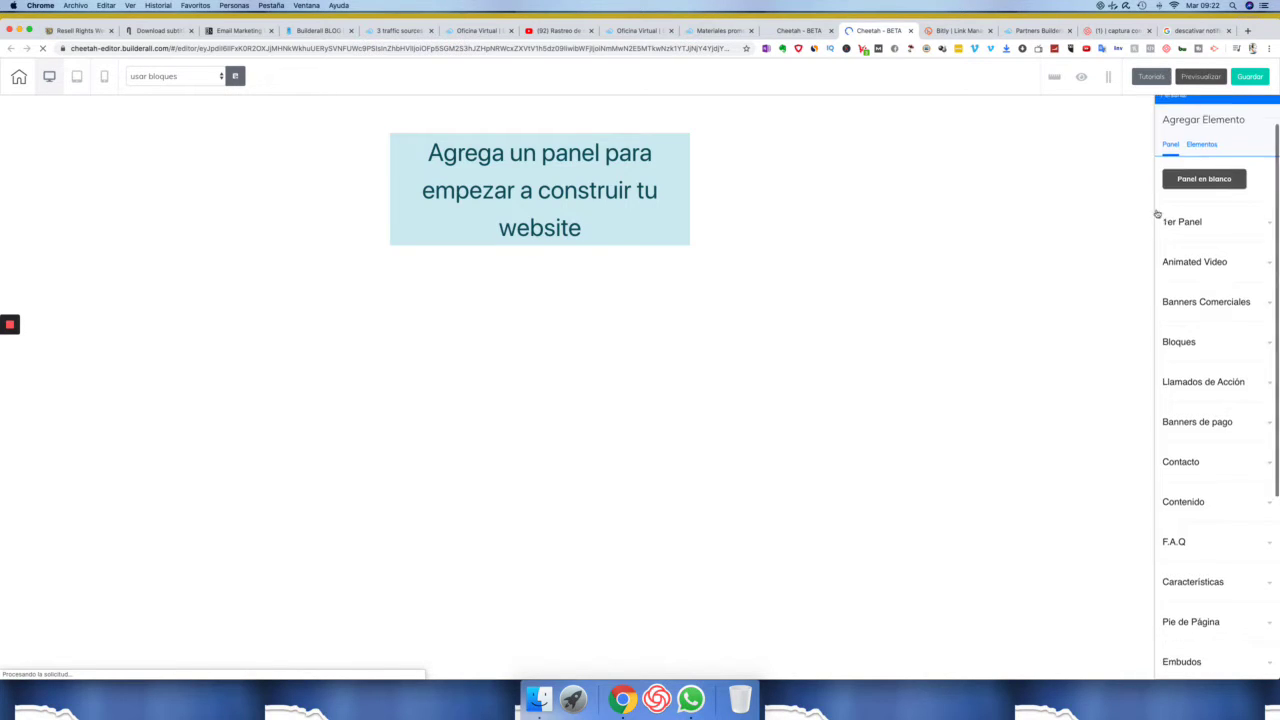
{"action": "scroll", "coordinate": [1172, 237], "scroll_direction": "up", "scroll_amount": 2}
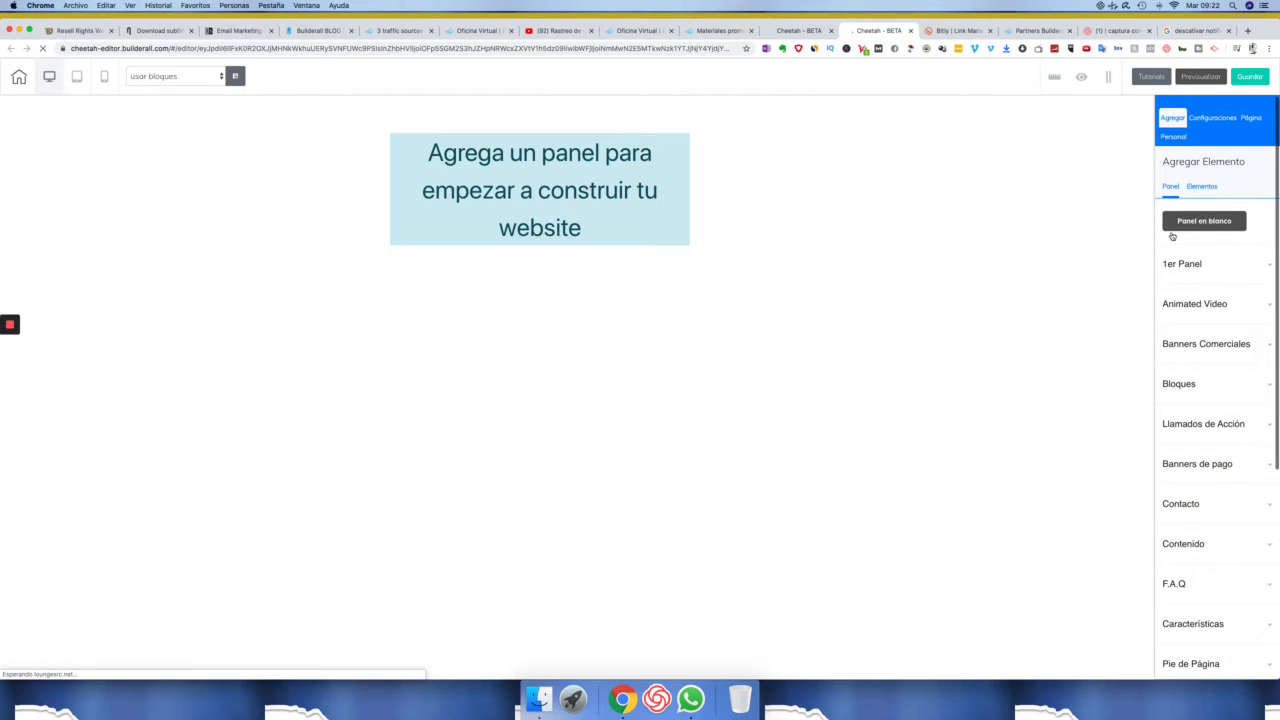
{"action": "left_click", "coordinate": [1209, 195]}
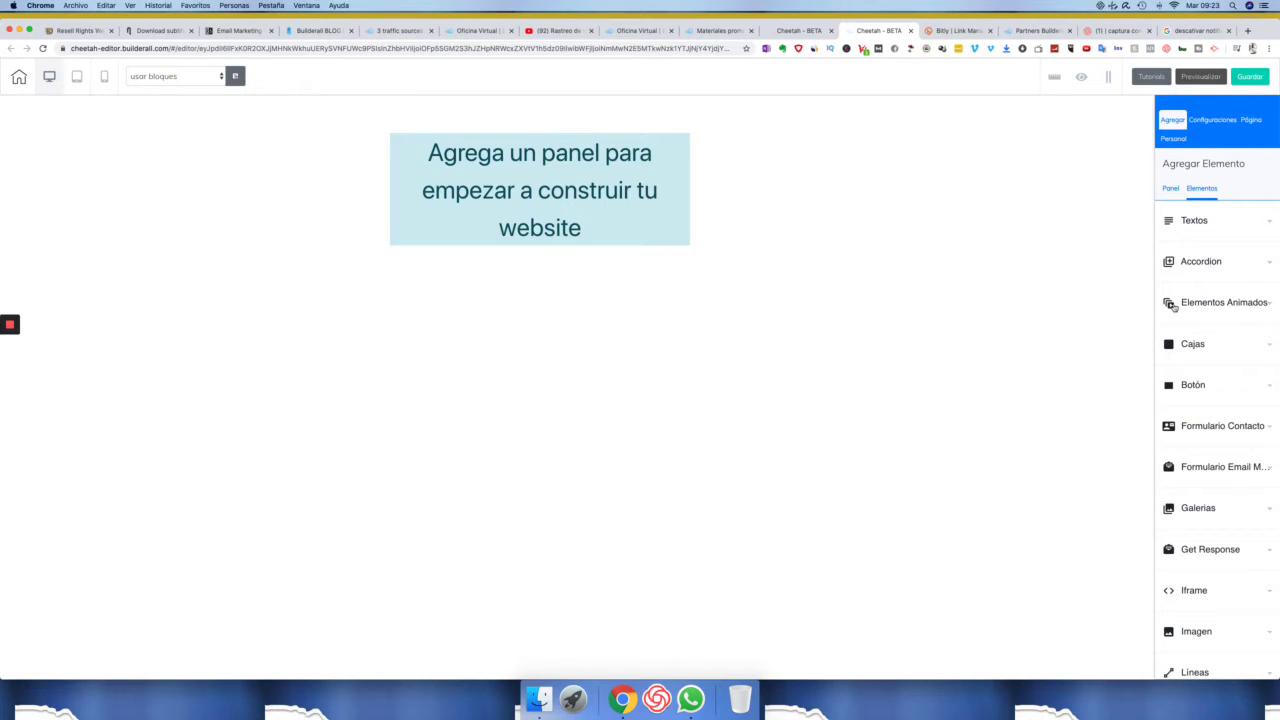
{"action": "left_click", "coordinate": [1179, 192]}
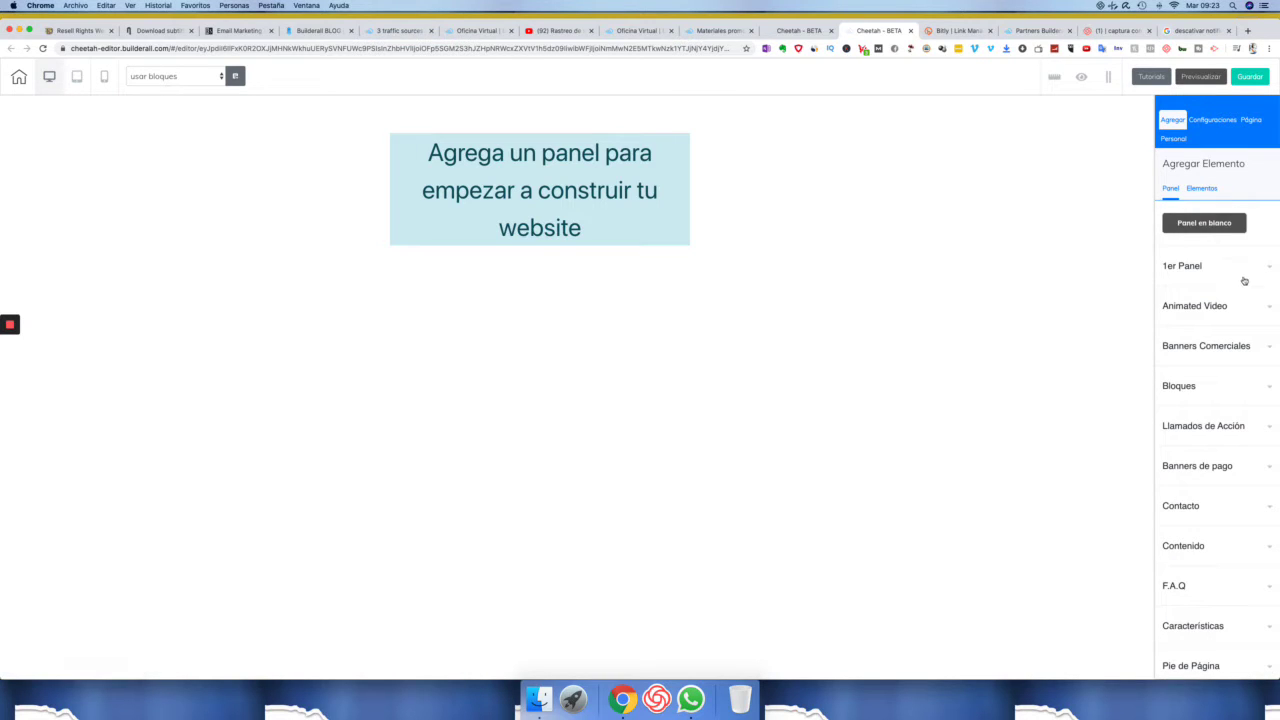
Browse the 1er Panel designs and add the 1st Fold - 08 consulting panel to the page
{"action": "scroll", "coordinate": [1240, 295], "scroll_direction": "down", "scroll_amount": 1}
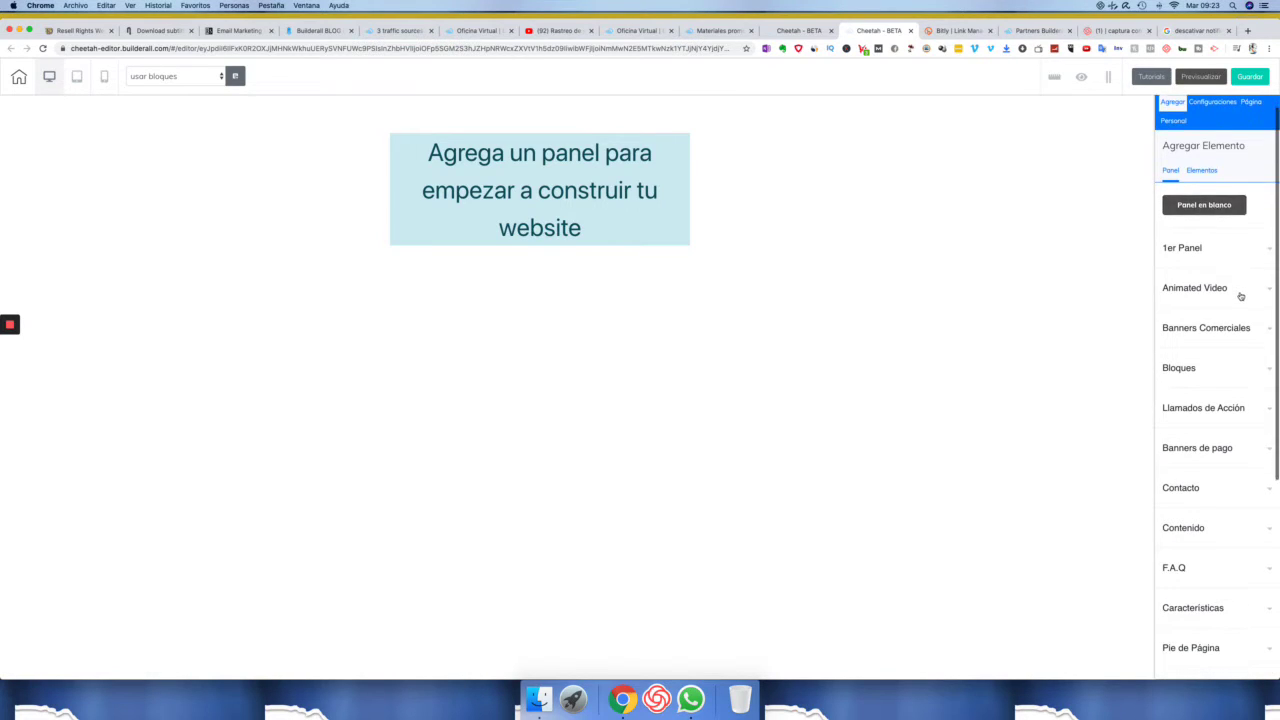
{"action": "left_click", "coordinate": [1207, 249]}
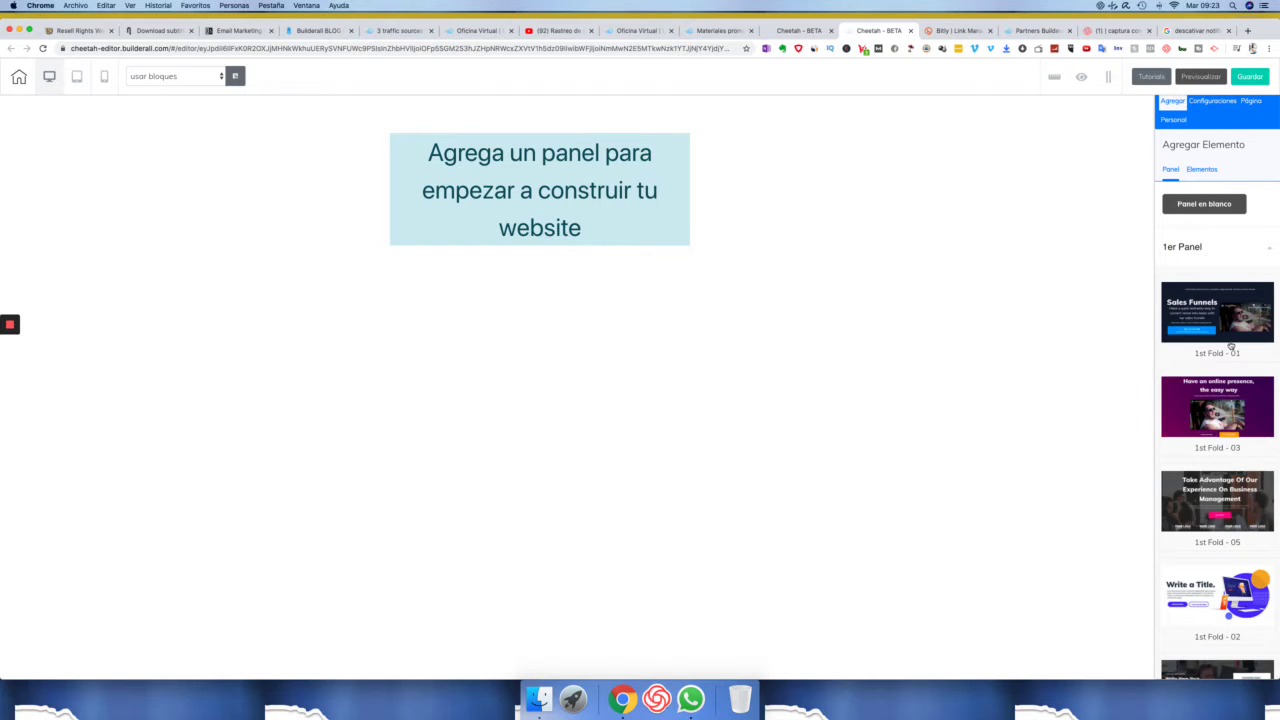
{"action": "scroll", "coordinate": [1231, 346], "scroll_direction": "down", "scroll_amount": 3}
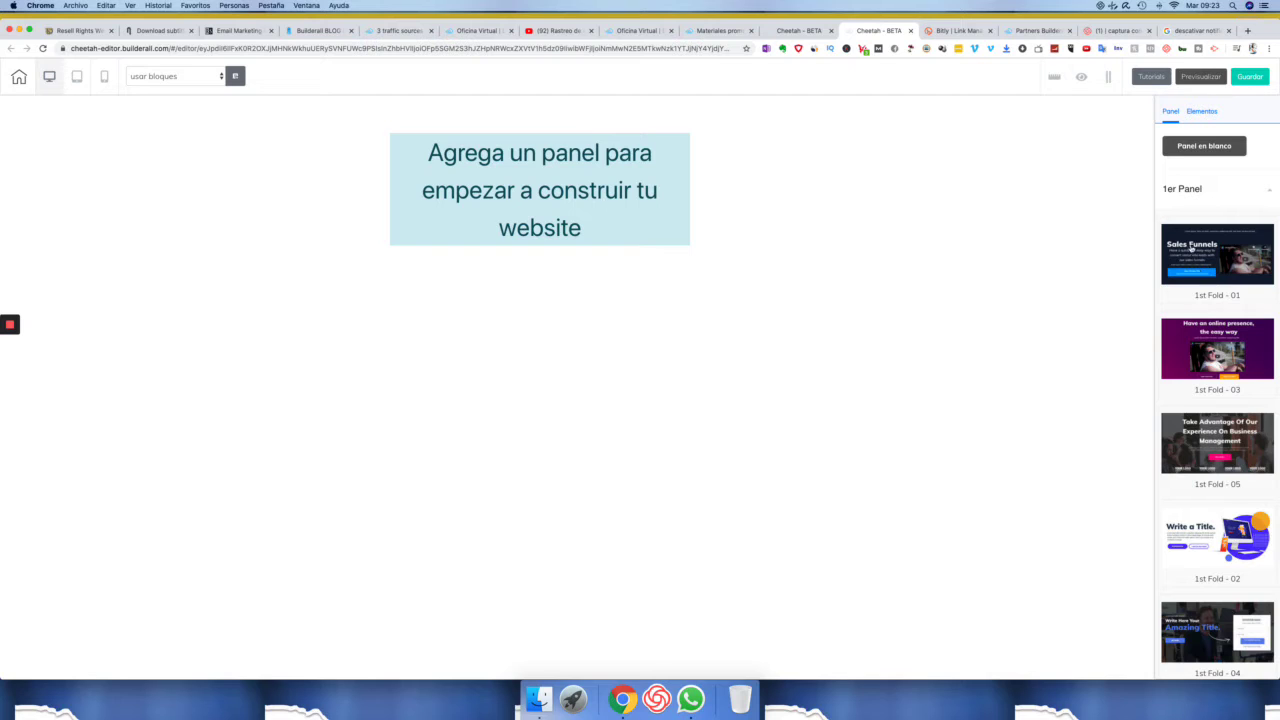
{"action": "scroll", "coordinate": [1195, 285], "scroll_direction": "down", "scroll_amount": 5}
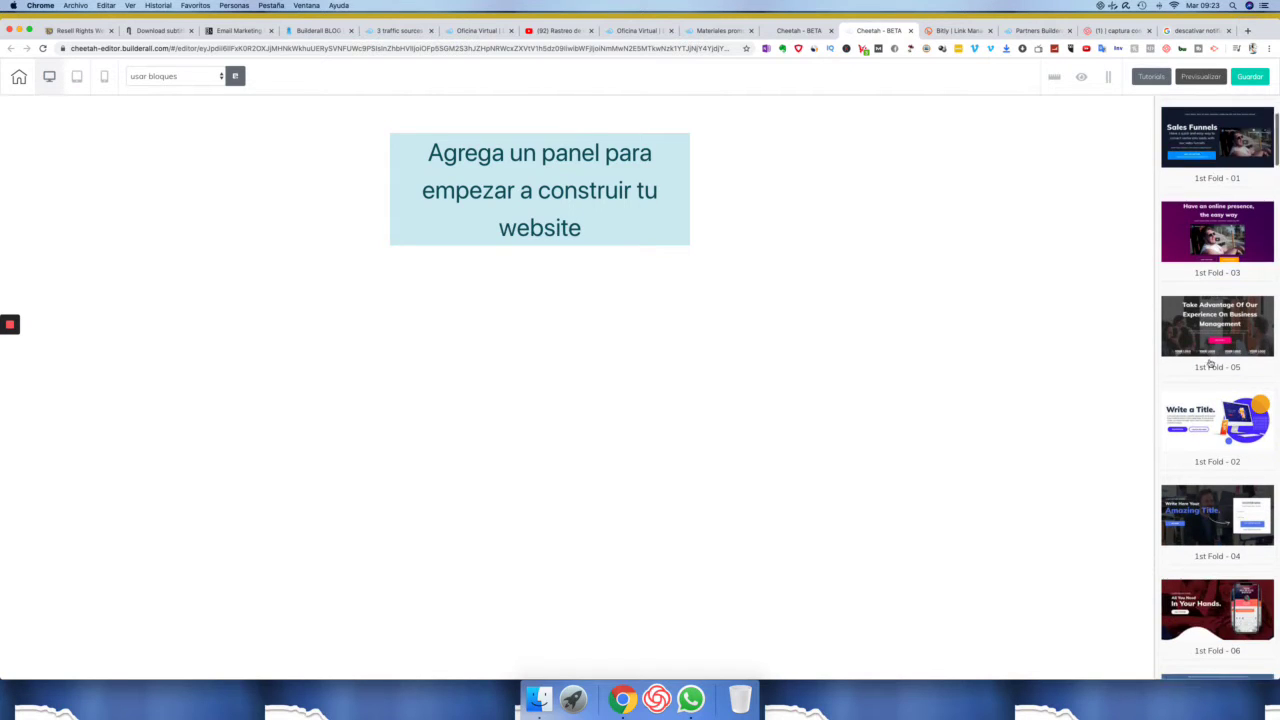
{"action": "scroll", "coordinate": [1206, 320], "scroll_direction": "down", "scroll_amount": 3}
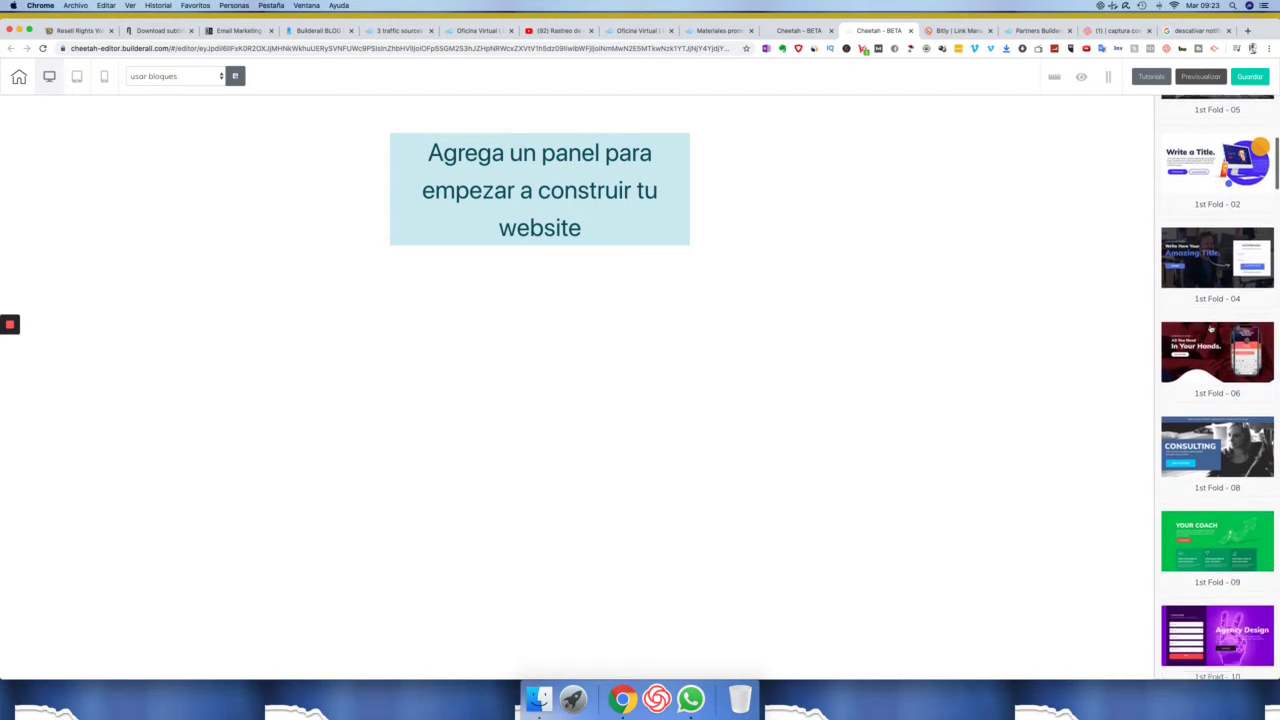
{"action": "scroll", "coordinate": [1210, 328], "scroll_direction": "down", "scroll_amount": 2}
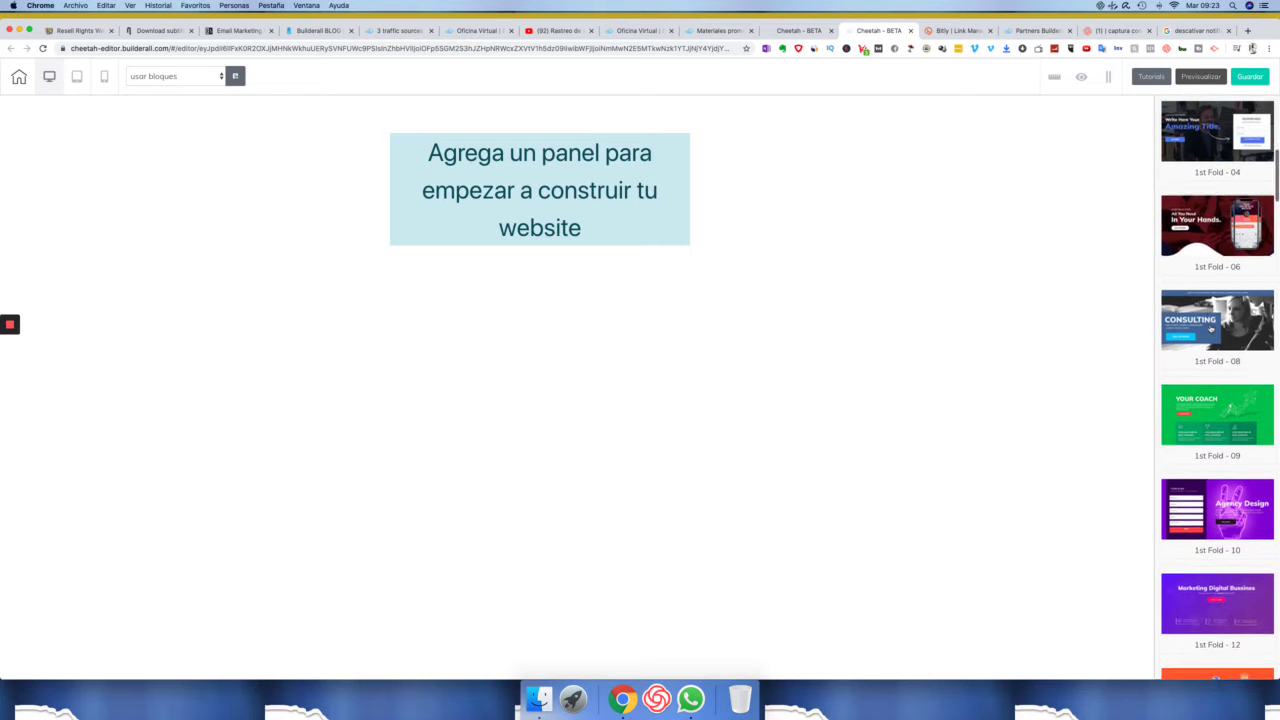
{"action": "scroll", "coordinate": [1229, 324], "scroll_direction": "down", "scroll_amount": 2}
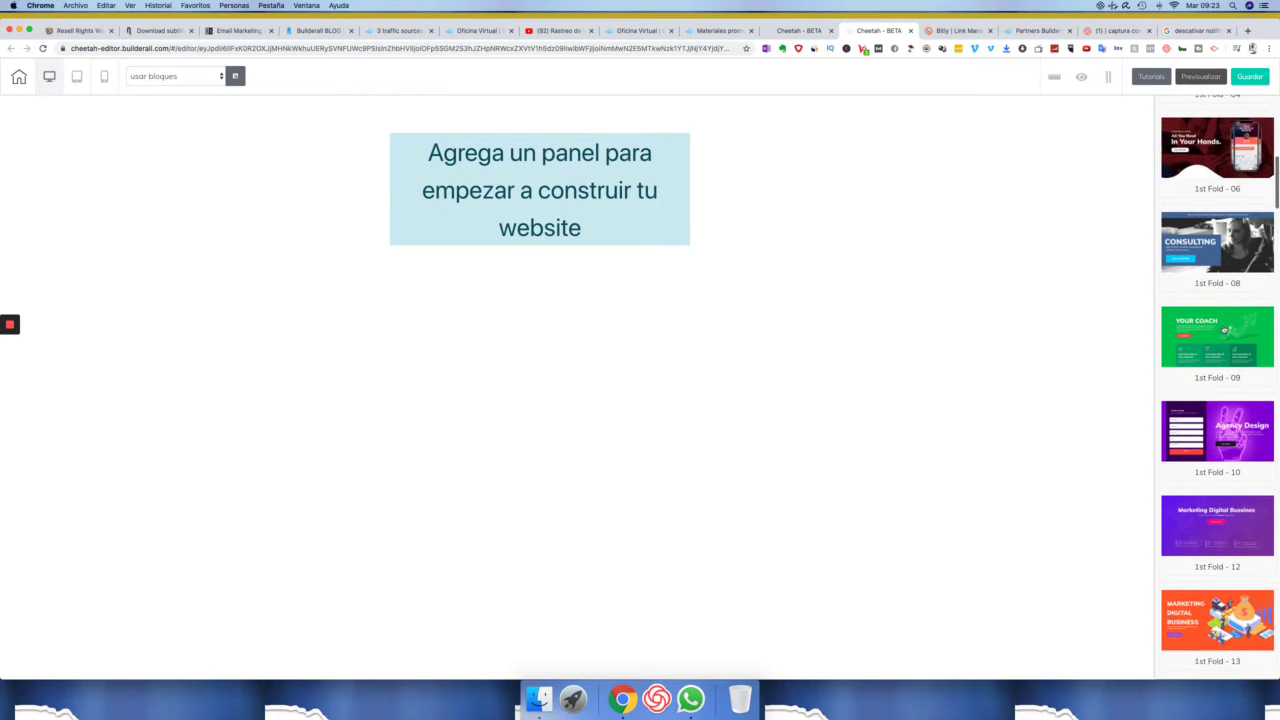
{"action": "left_click", "coordinate": [1232, 254]}
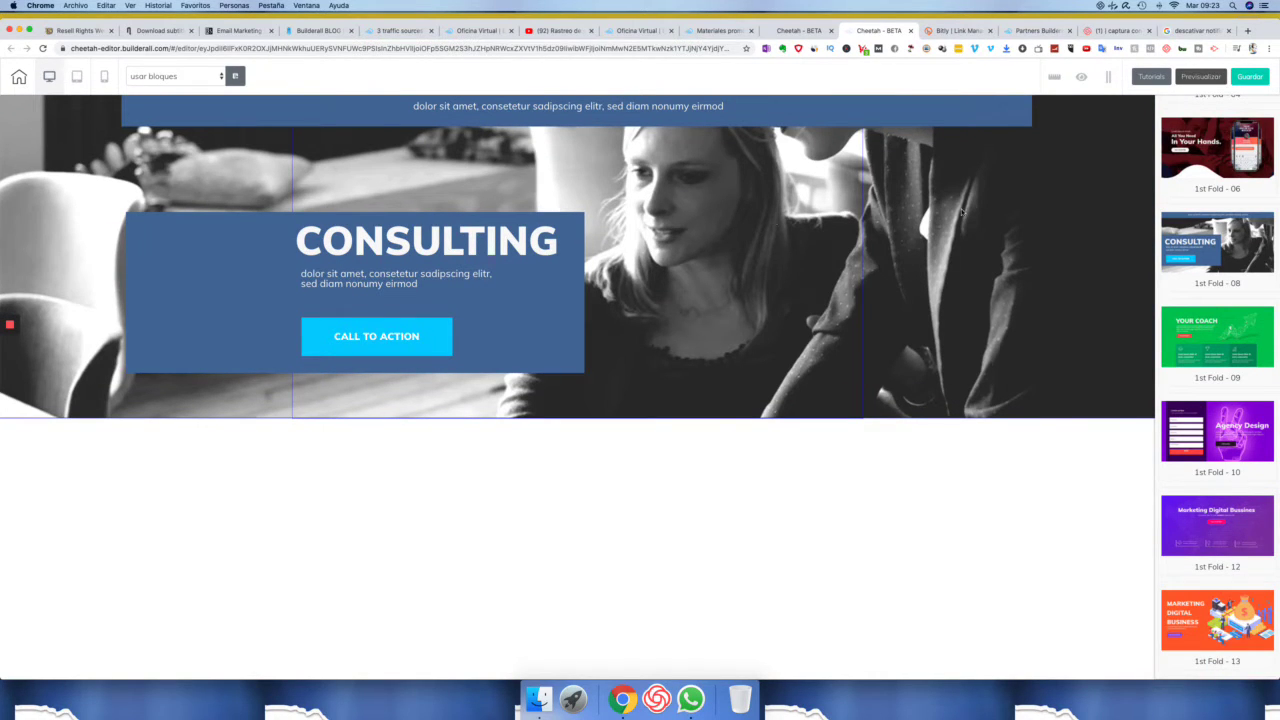
Examine the consulting panel's background settings and the editing options of its CONSULTING heading
{"action": "left_click", "coordinate": [953, 207]}
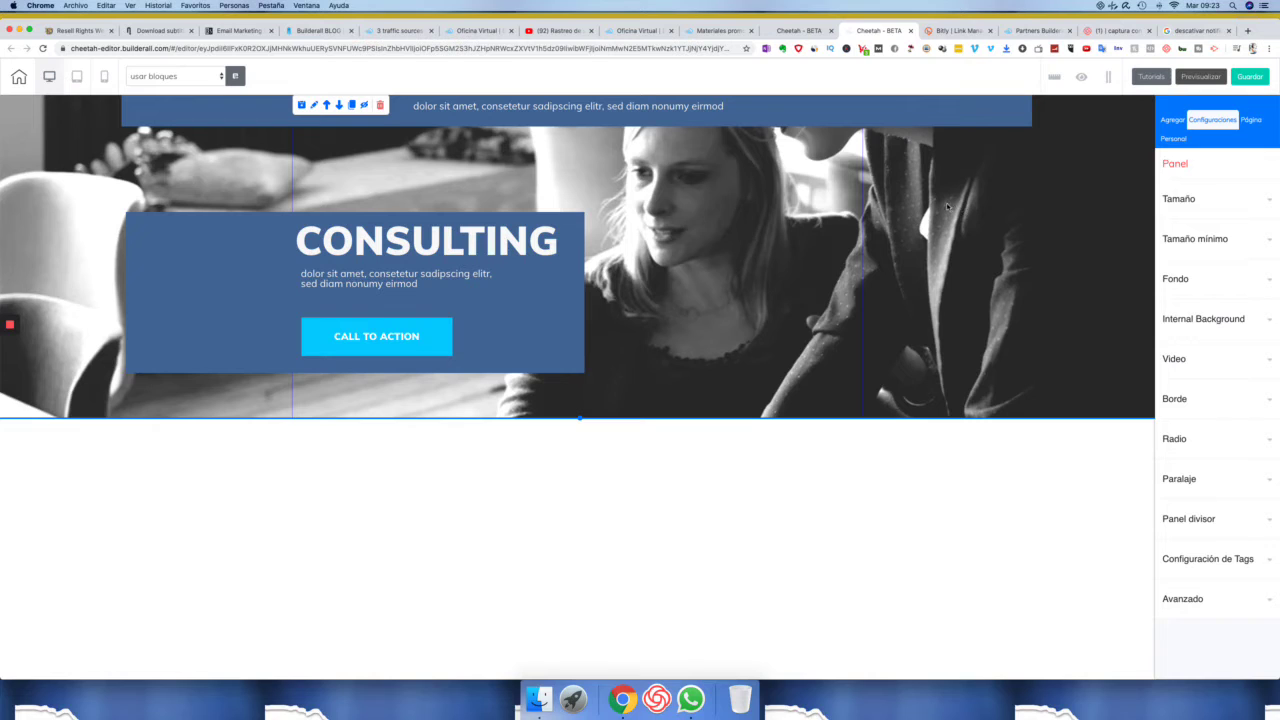
{"action": "left_click", "coordinate": [1176, 283]}
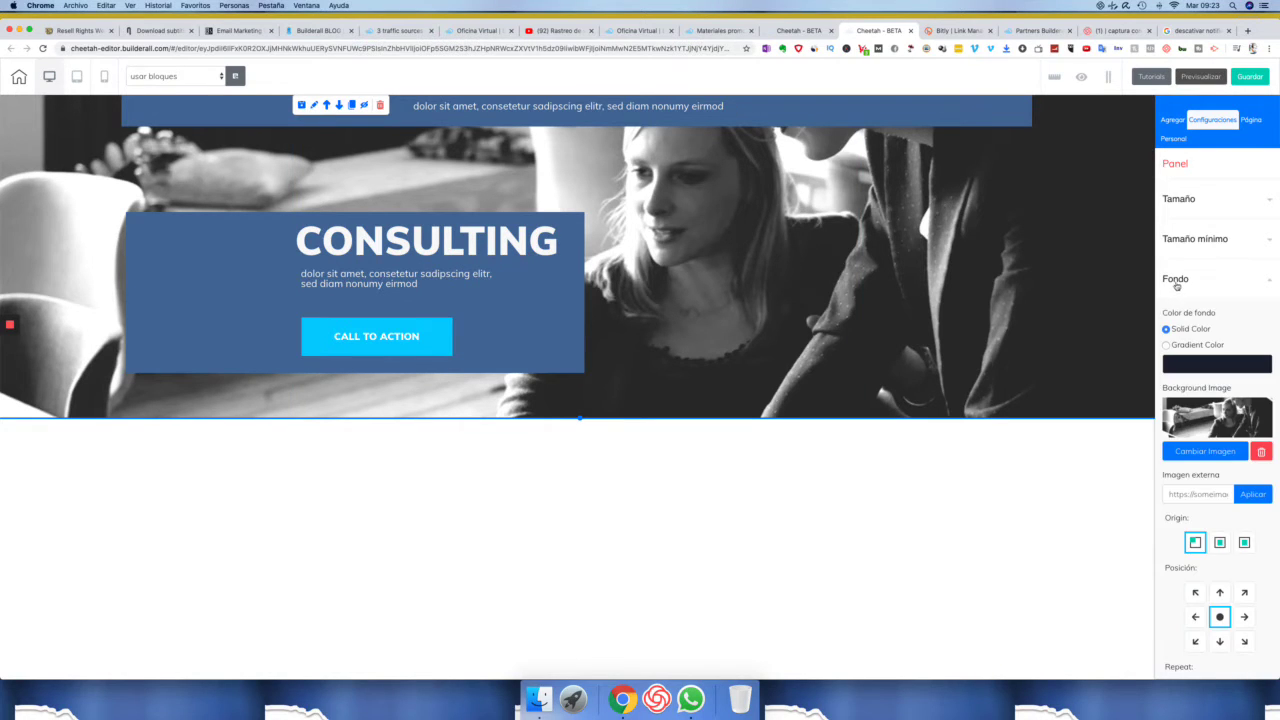
{"action": "left_click", "coordinate": [410, 245]}
{"action": "double_click", "coordinate": [355, 241]}
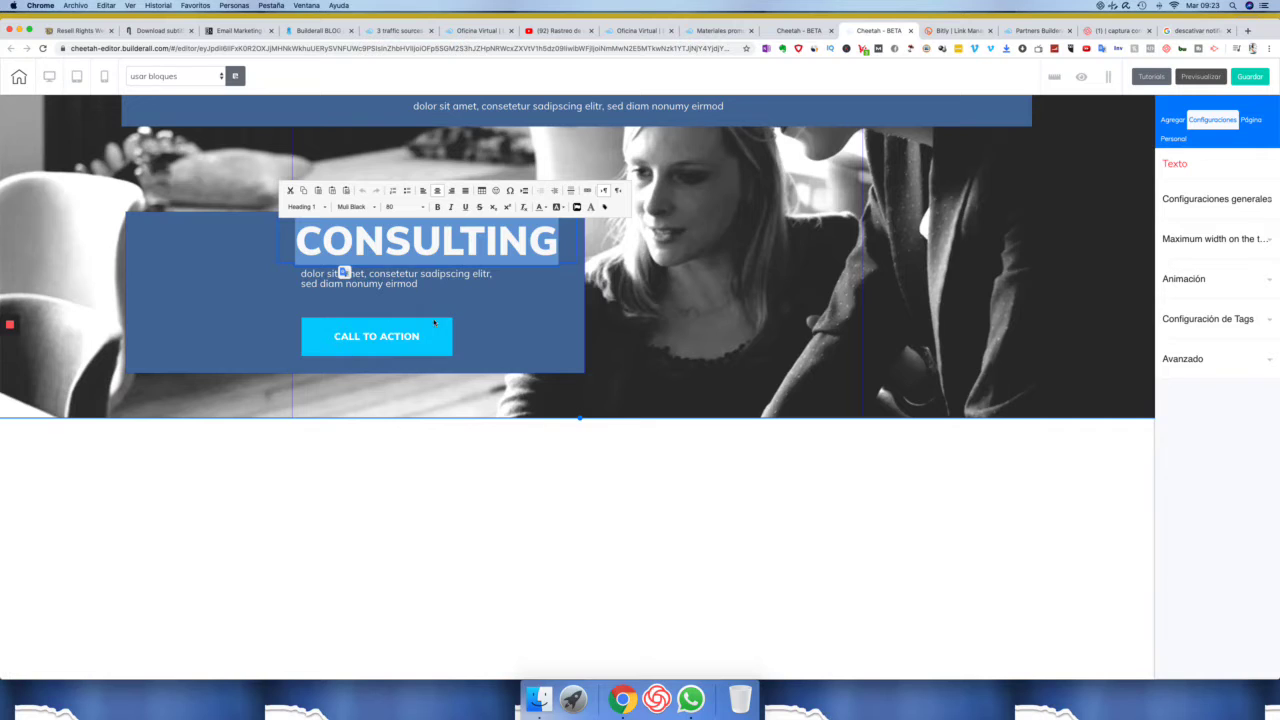
Open the link settings of the CALL TO ACTION button and examine the Popup, Página and Web options
{"action": "left_click", "coordinate": [412, 346]}
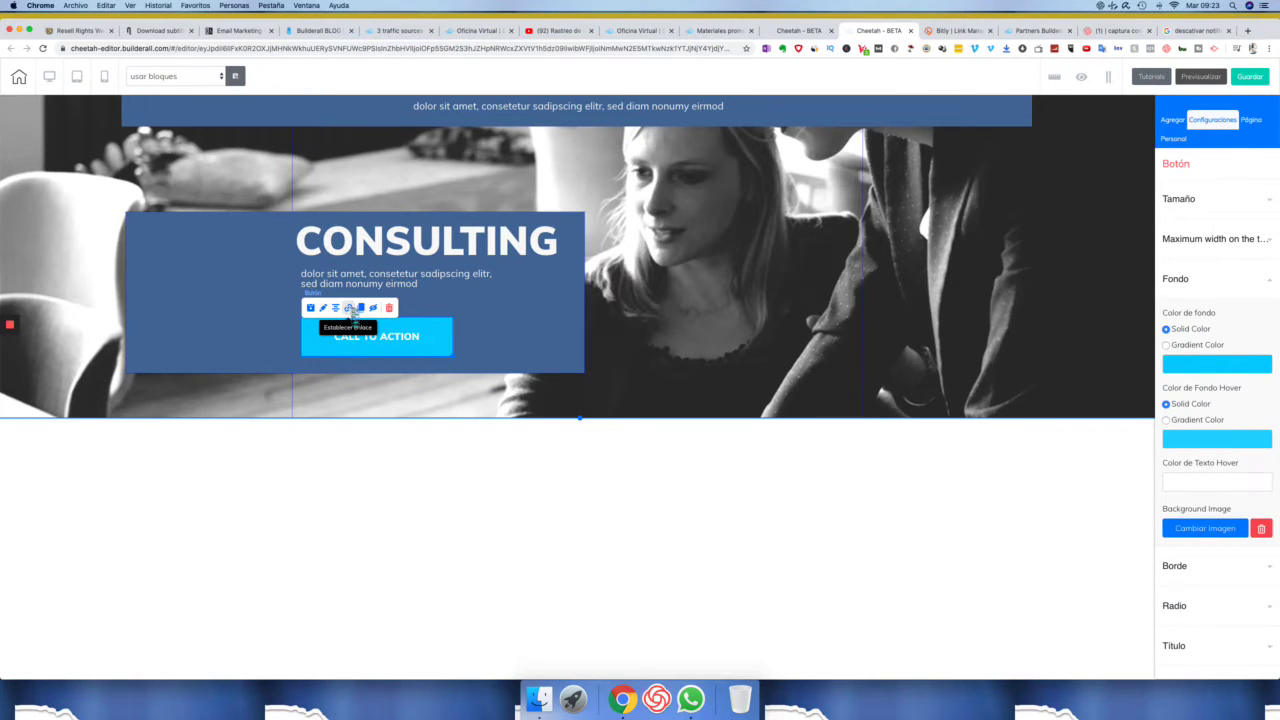
{"action": "left_click", "coordinate": [350, 310]}
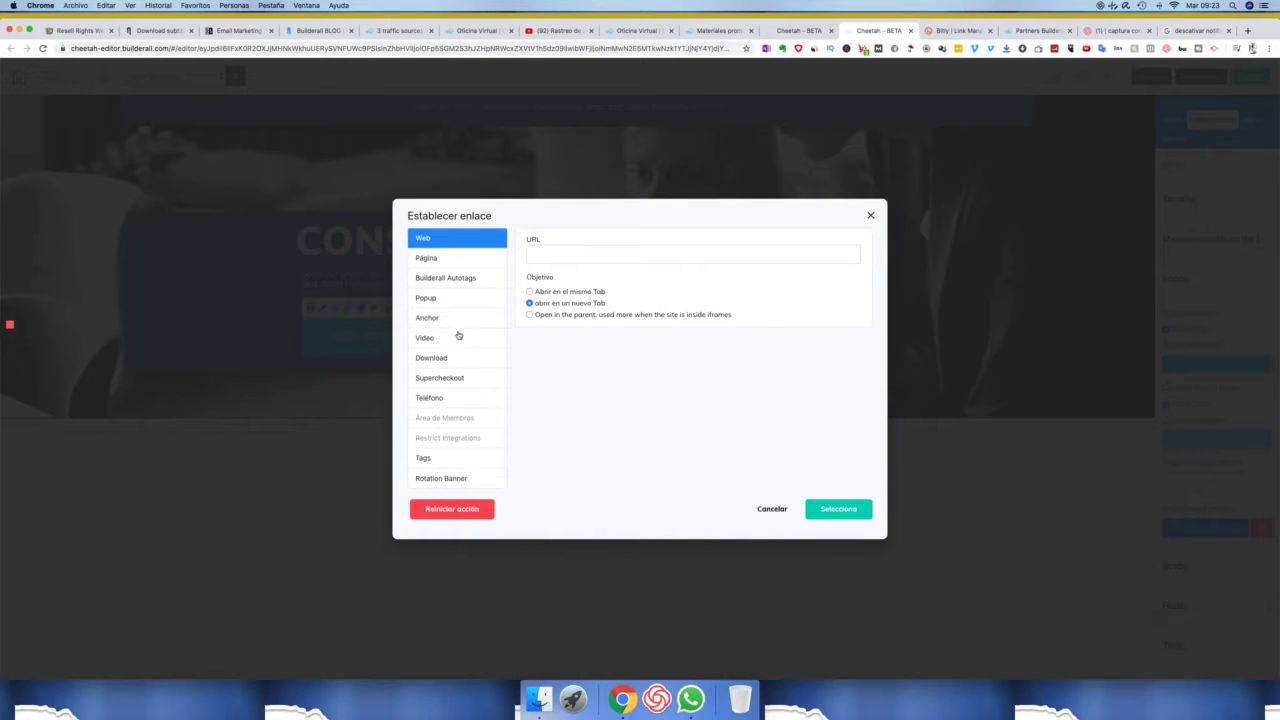
{"action": "left_click", "coordinate": [439, 301]}
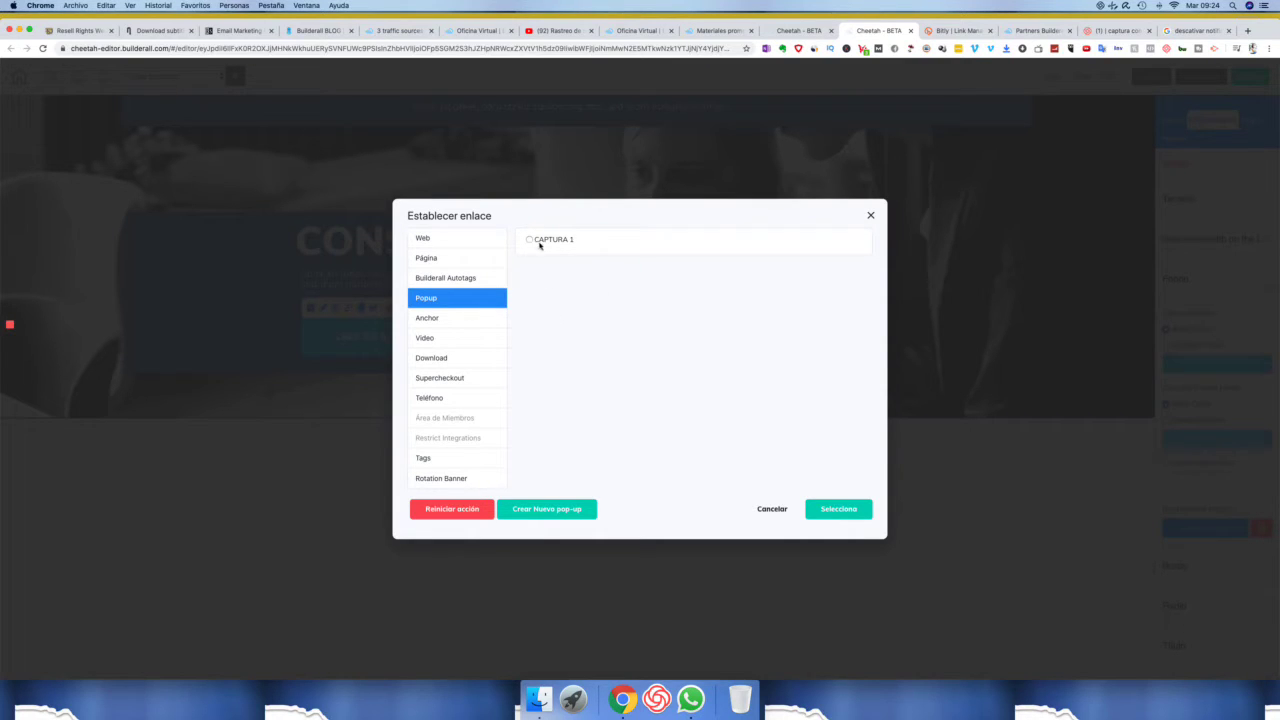
{"action": "left_click", "coordinate": [437, 259]}
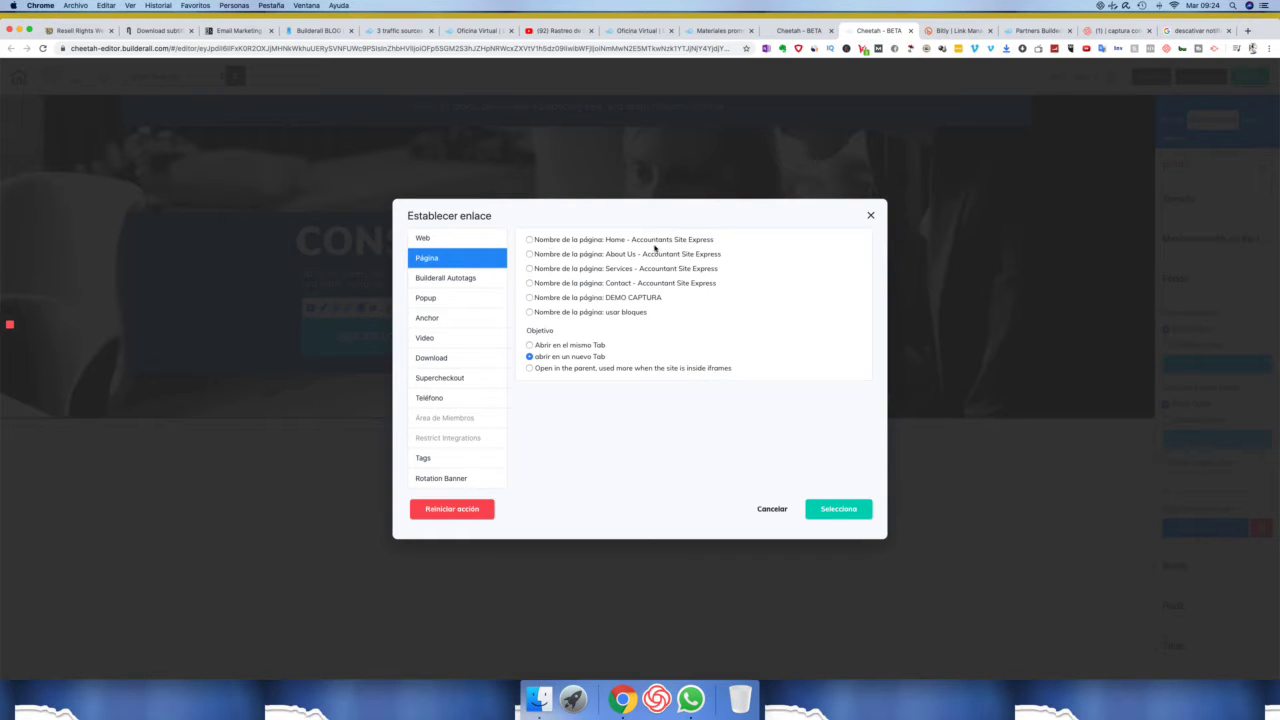
{"action": "left_click", "coordinate": [447, 240]}
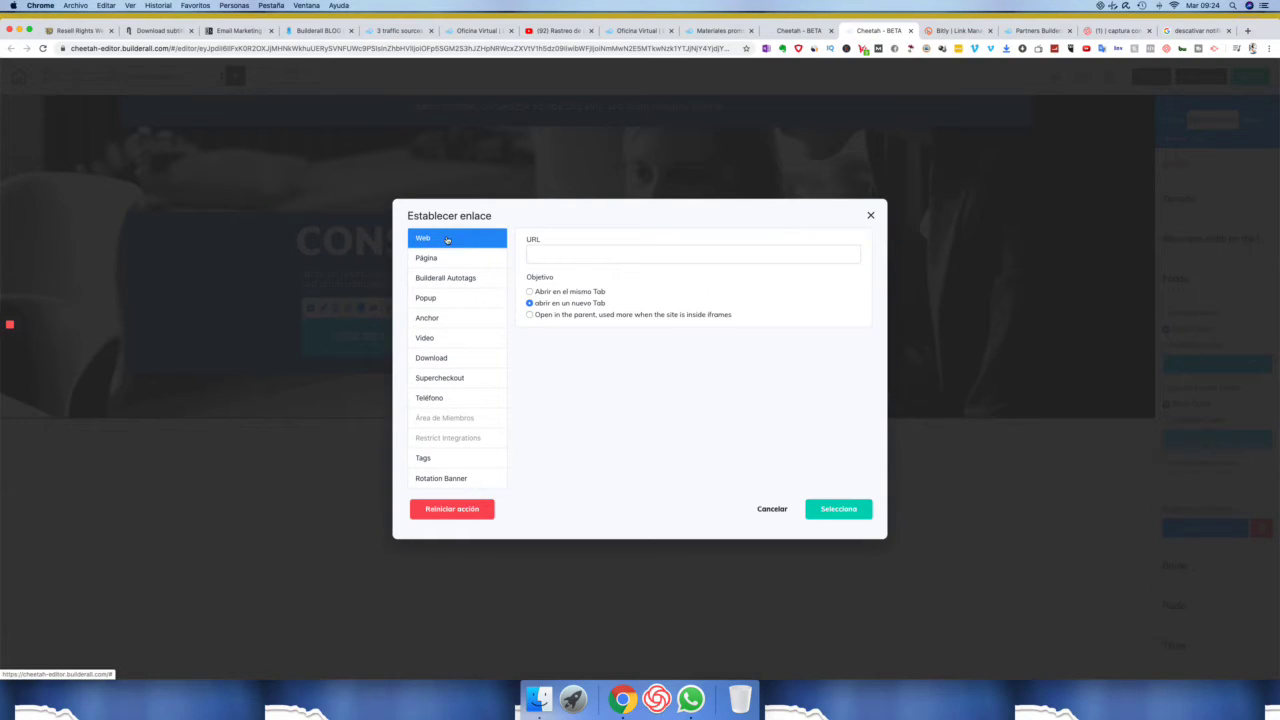
{"action": "left_click", "coordinate": [662, 255]}
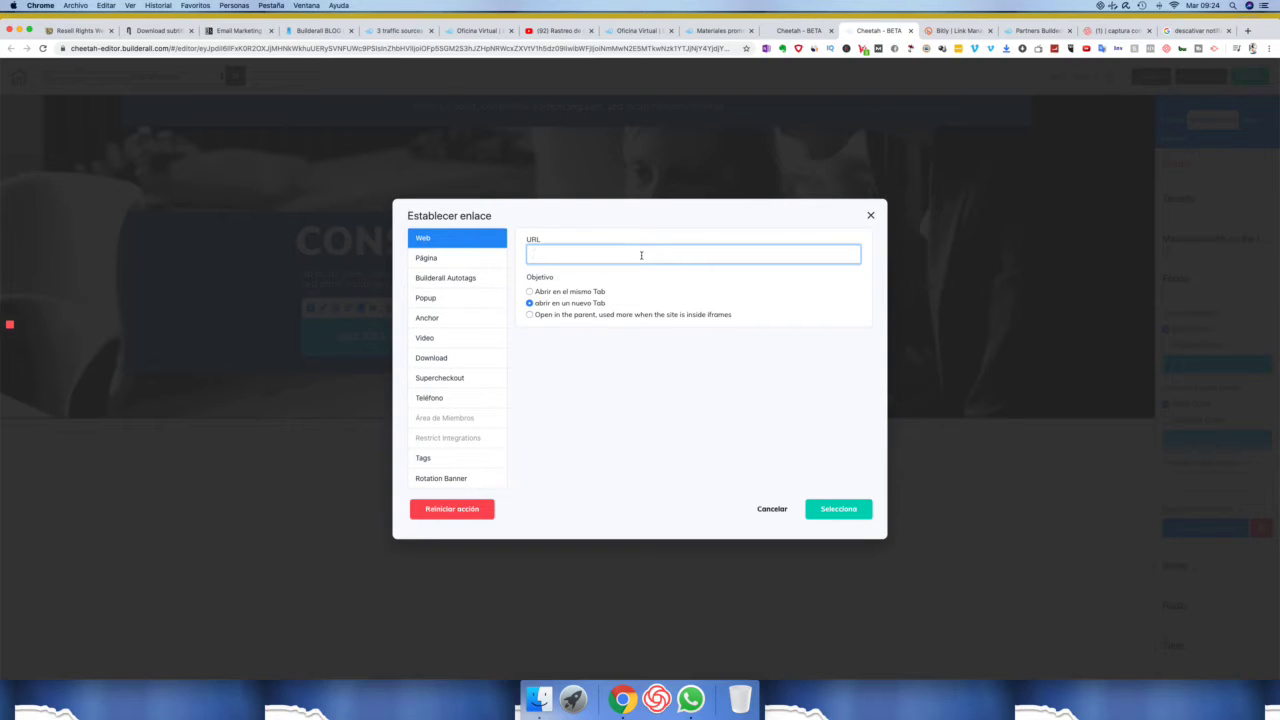
{"action": "type", "text": "http"}
{"action": "type", "text": "://www.google.com"}
{"action": "left_click", "coordinate": [871, 216]}
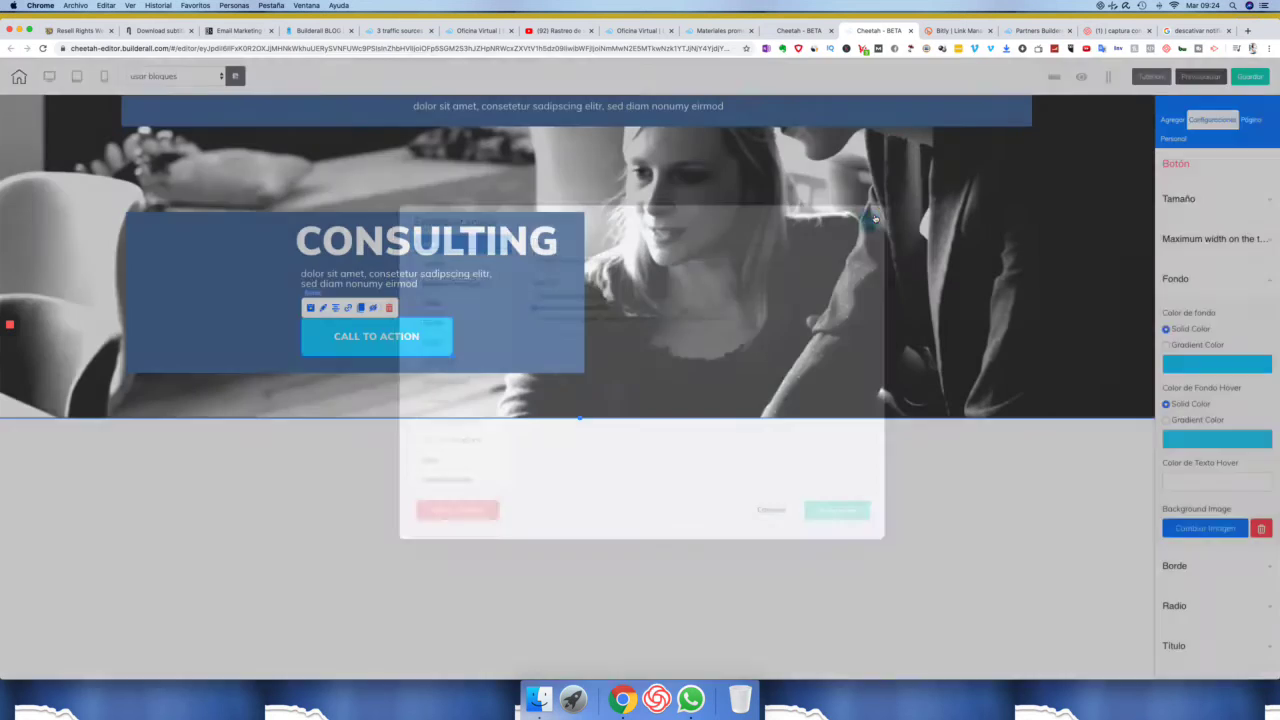
Delete the consulting panel from the page and confirm its removal
{"action": "left_click", "coordinate": [1080, 123]}
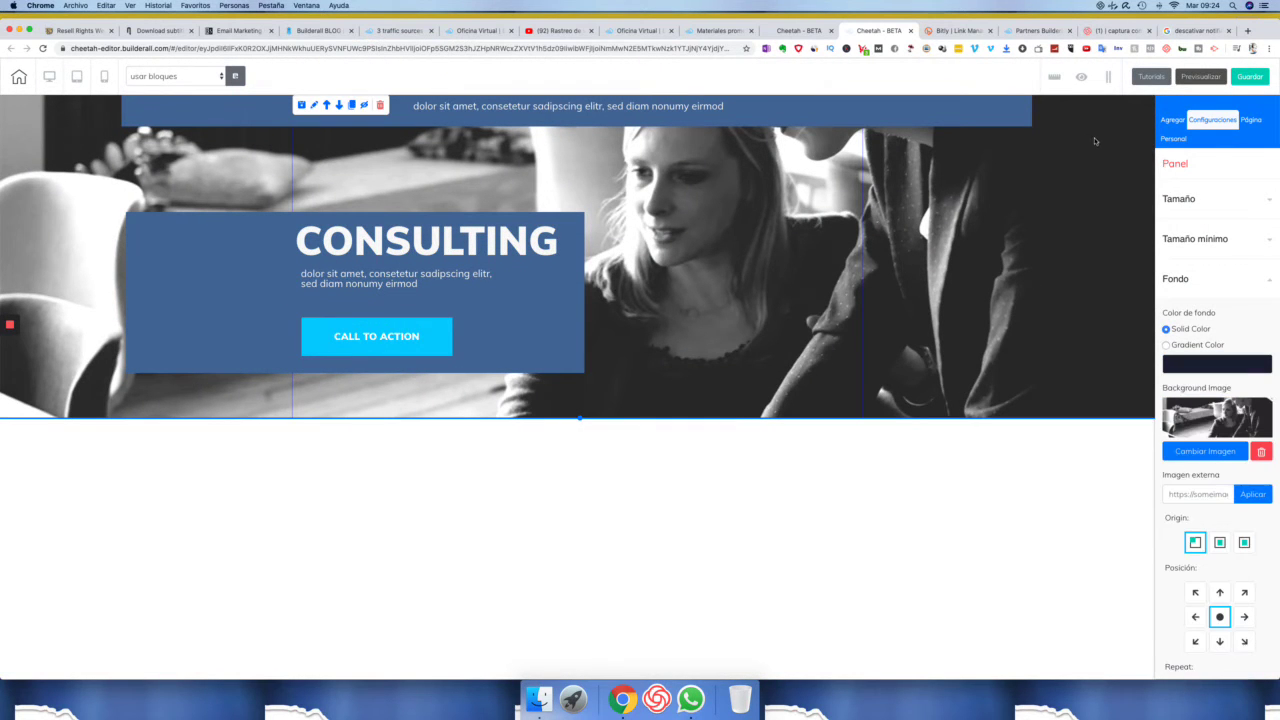
{"action": "left_click", "coordinate": [381, 106]}
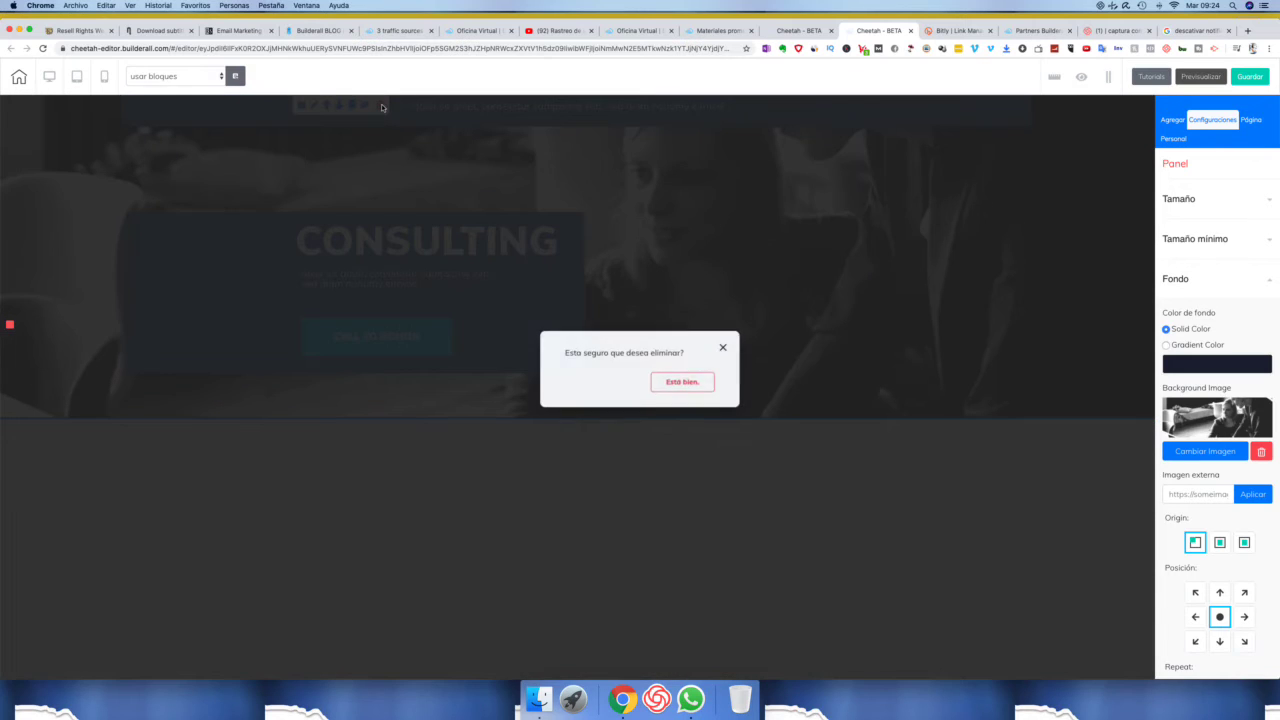
{"action": "left_click", "coordinate": [712, 387]}
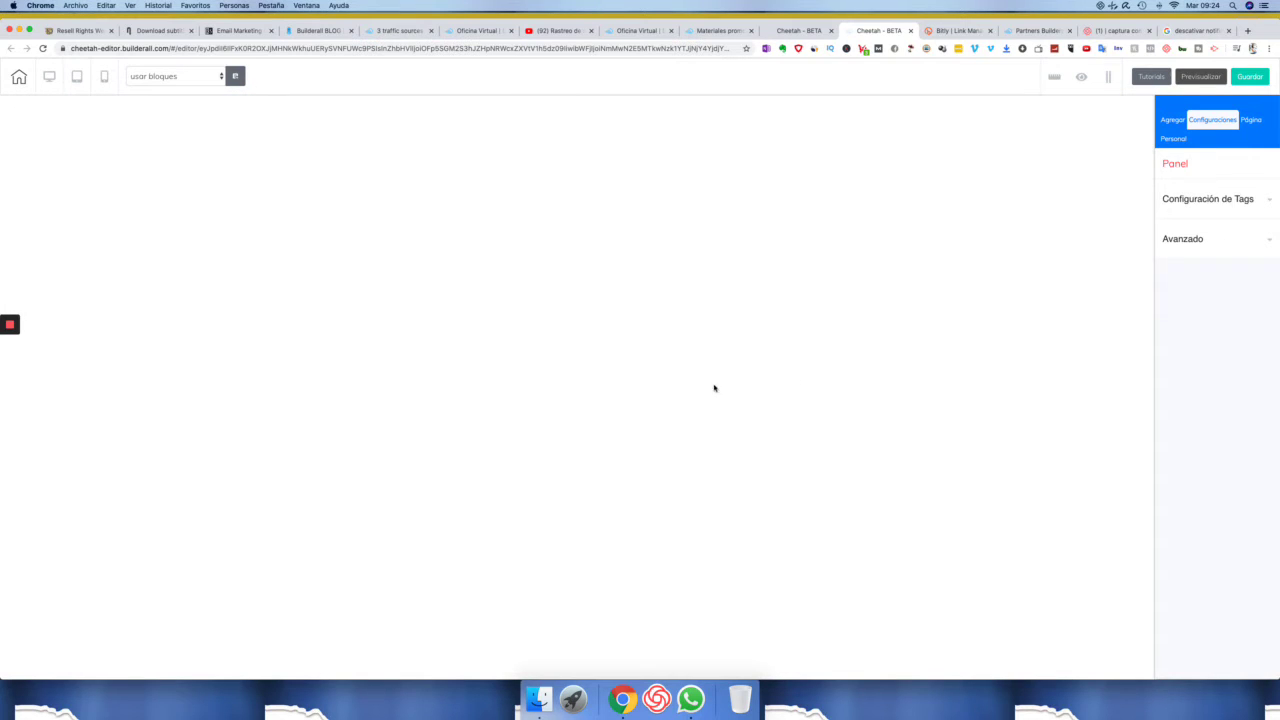
Add the predesigned panel "1st Fold - 10" to the page and open its contact form's settings
{"action": "left_click", "coordinate": [1172, 119]}
{"action": "left_click", "coordinate": [1174, 190]}
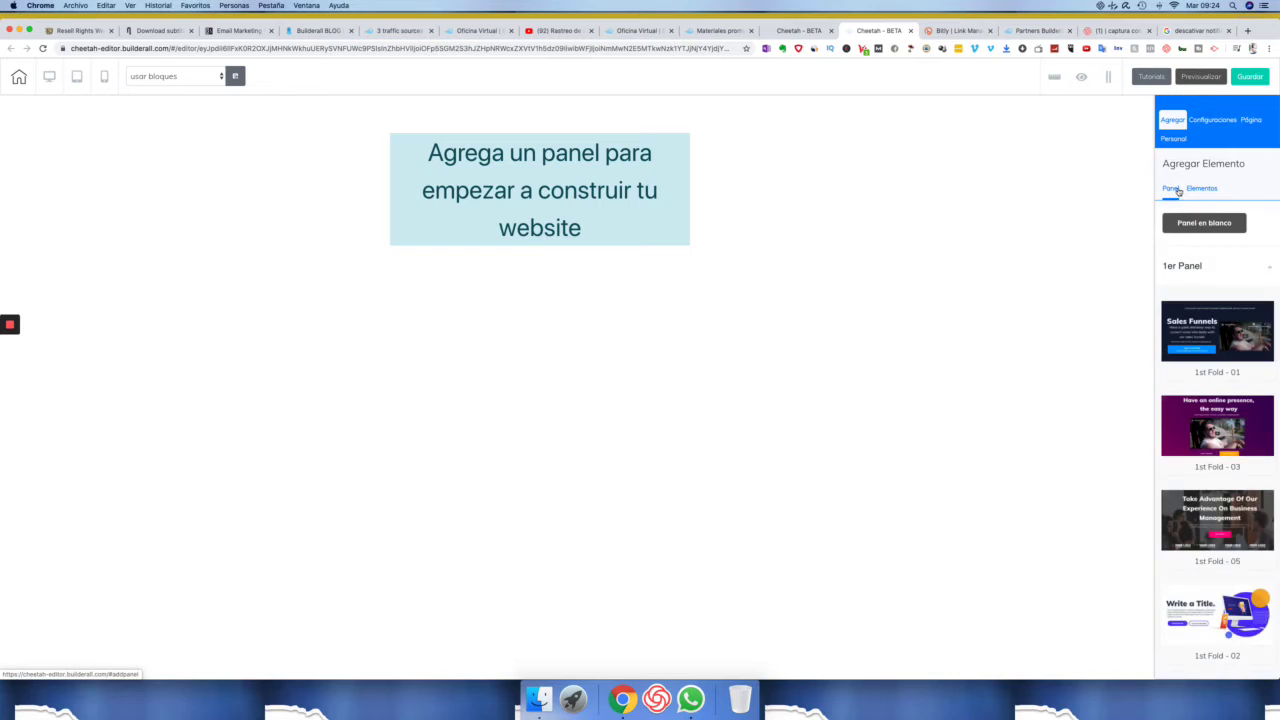
{"action": "scroll", "coordinate": [1261, 347], "scroll_direction": "down", "scroll_amount": 10}
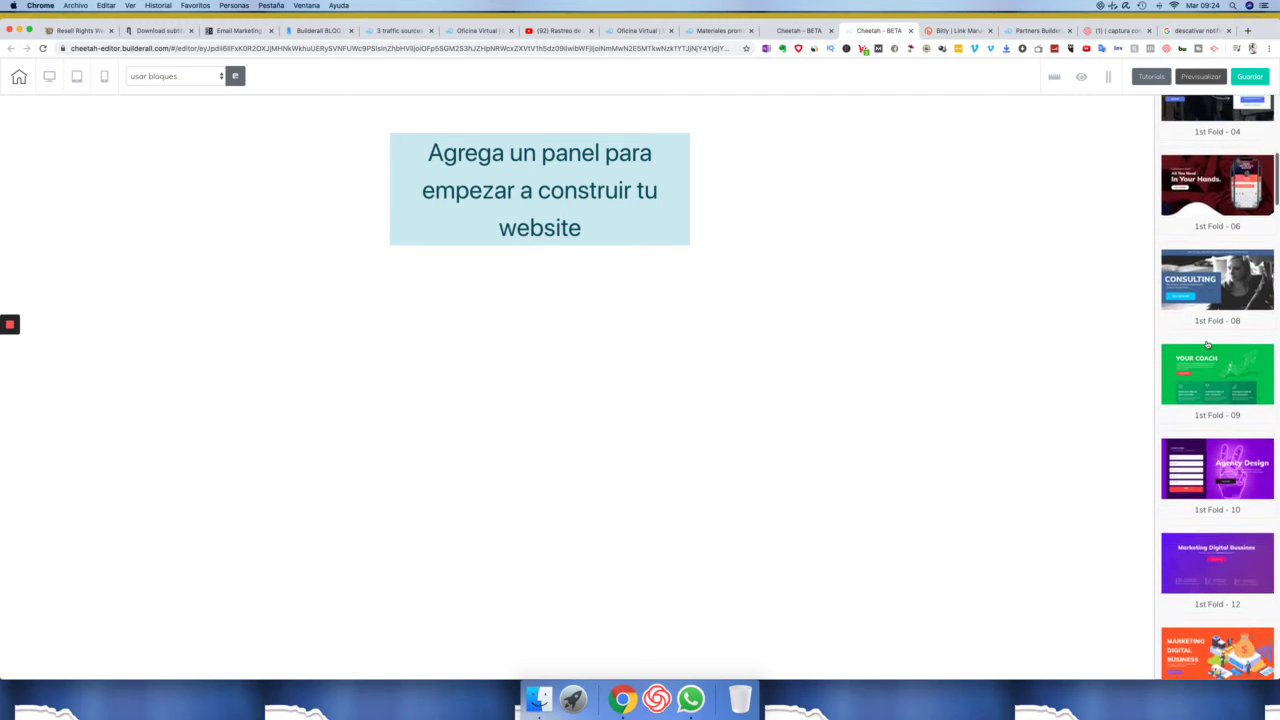
{"action": "scroll", "coordinate": [1207, 344], "scroll_direction": "down", "scroll_amount": 1}
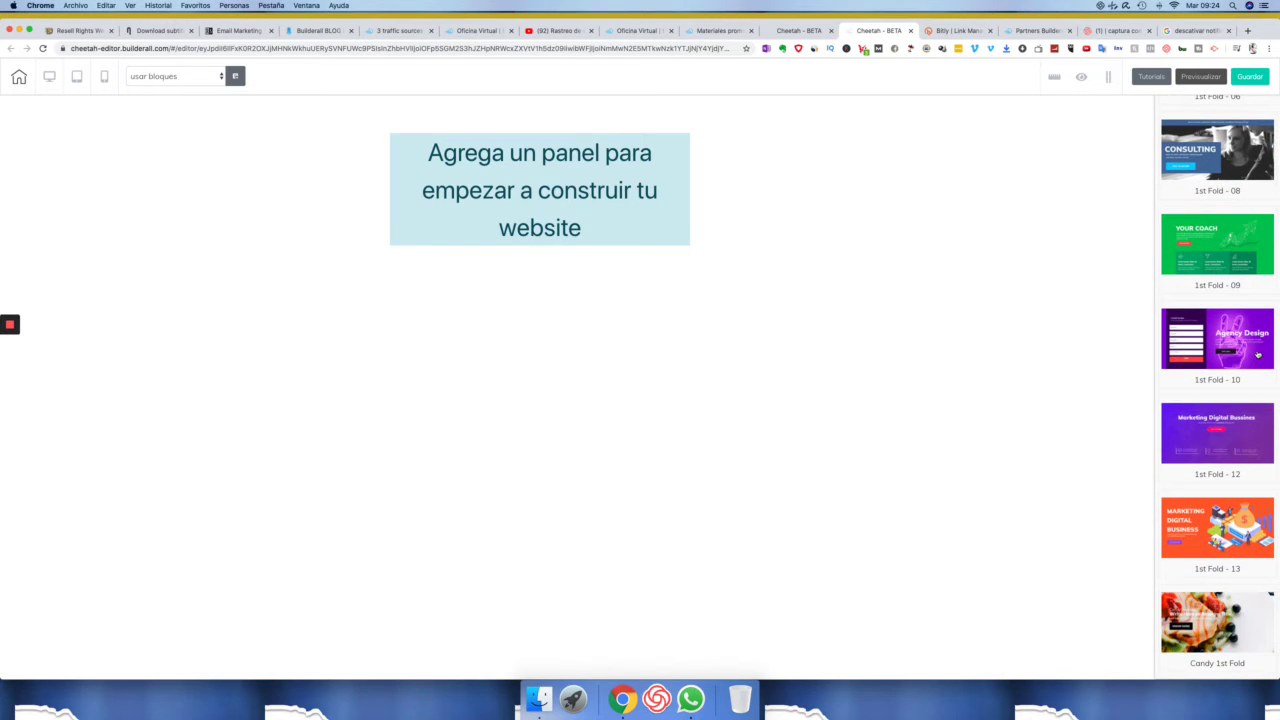
{"action": "left_click", "coordinate": [1258, 354]}
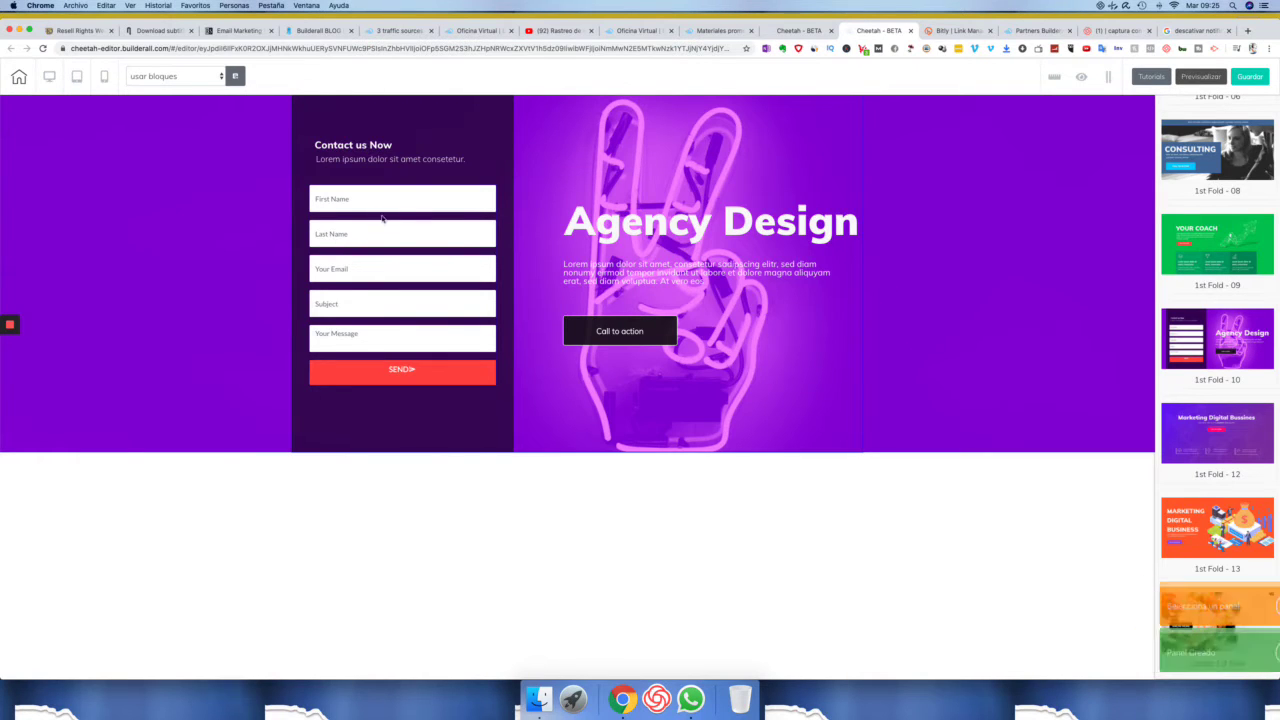
{"action": "left_click", "coordinate": [387, 207]}
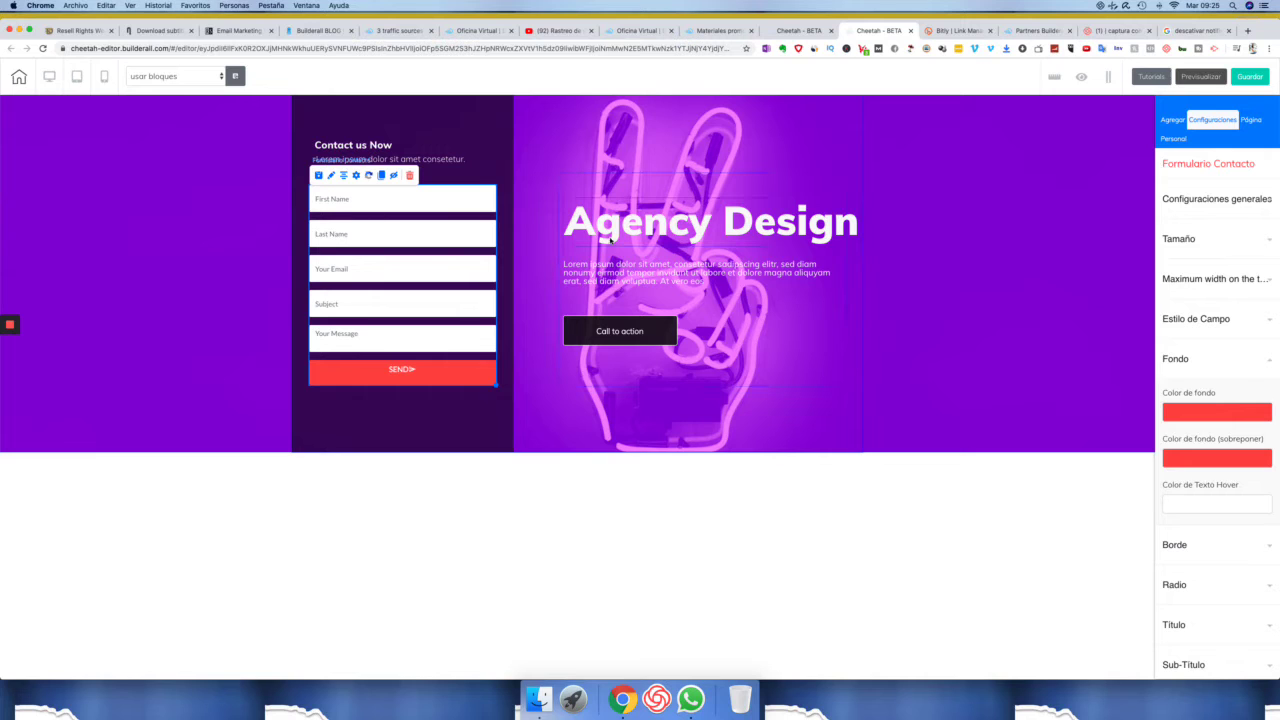
Delete the Agency Design panel from the page and confirm its removal
{"action": "left_click", "coordinate": [966, 160]}
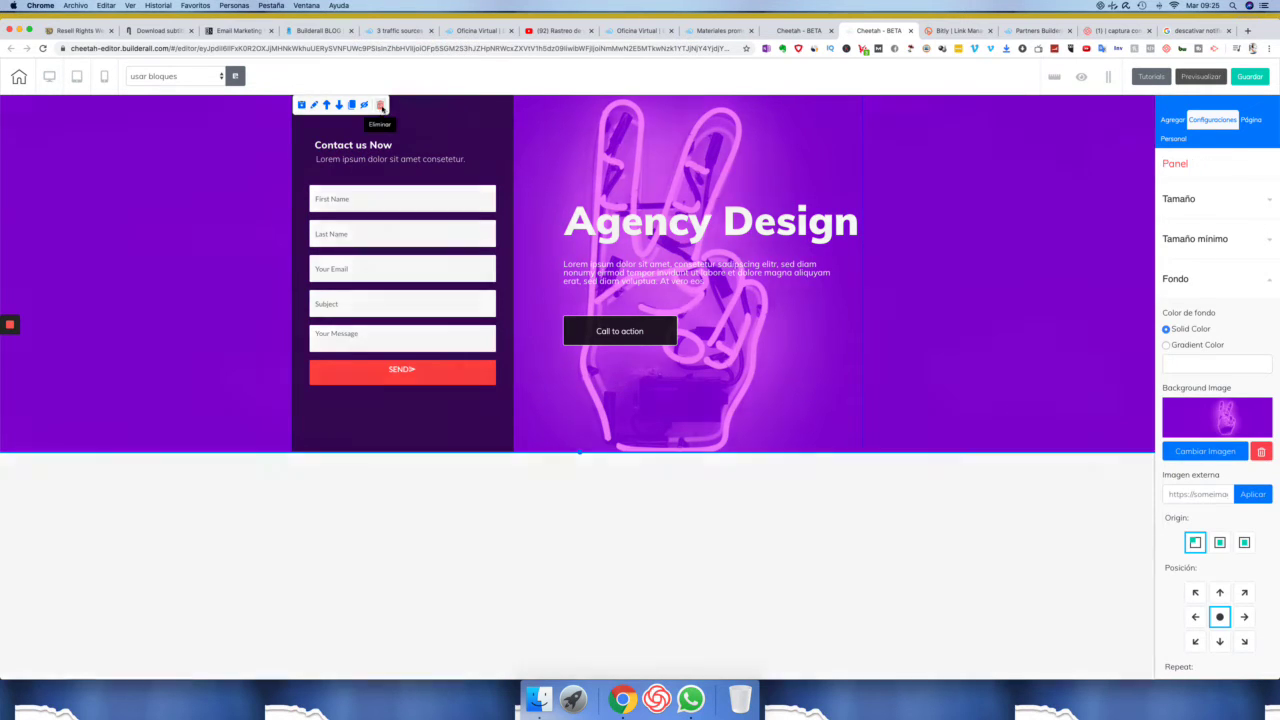
{"action": "left_click", "coordinate": [380, 105]}
{"action": "left_click", "coordinate": [683, 381]}
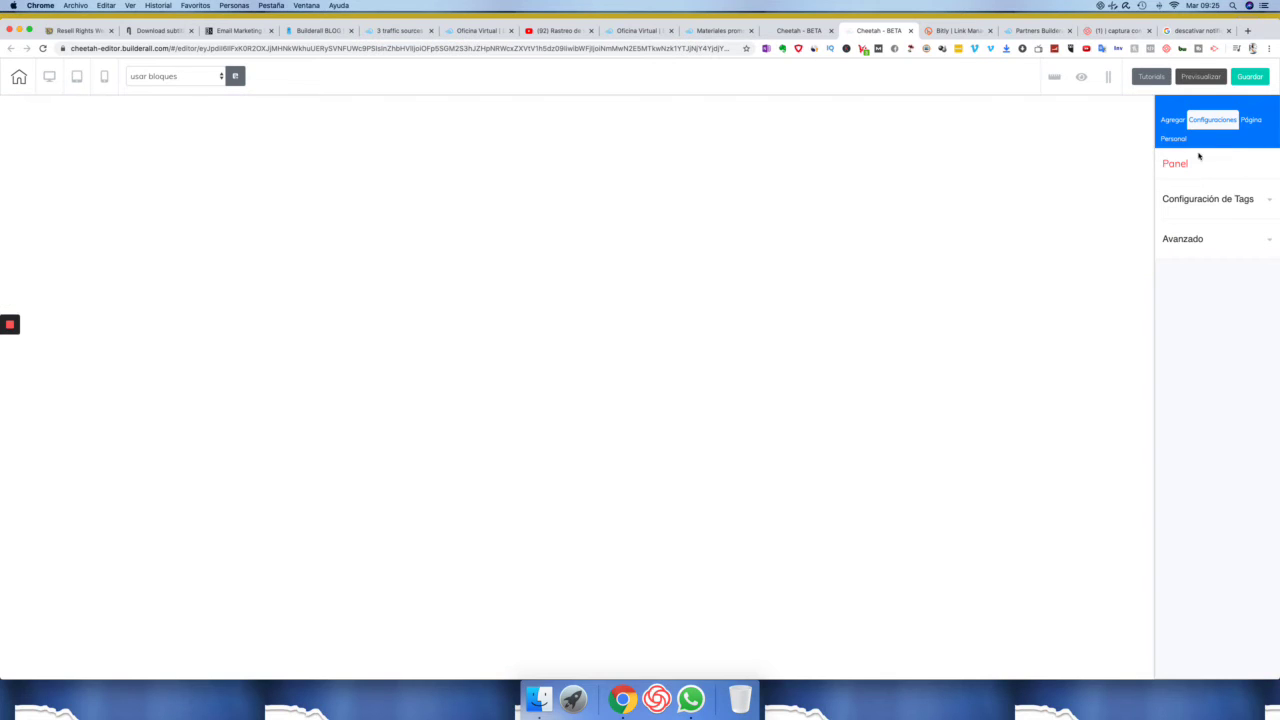
Add the predesigned "Snacks 1st Fold" panel to the page and look through the other first-fold designs
{"action": "left_click", "coordinate": [1172, 120]}
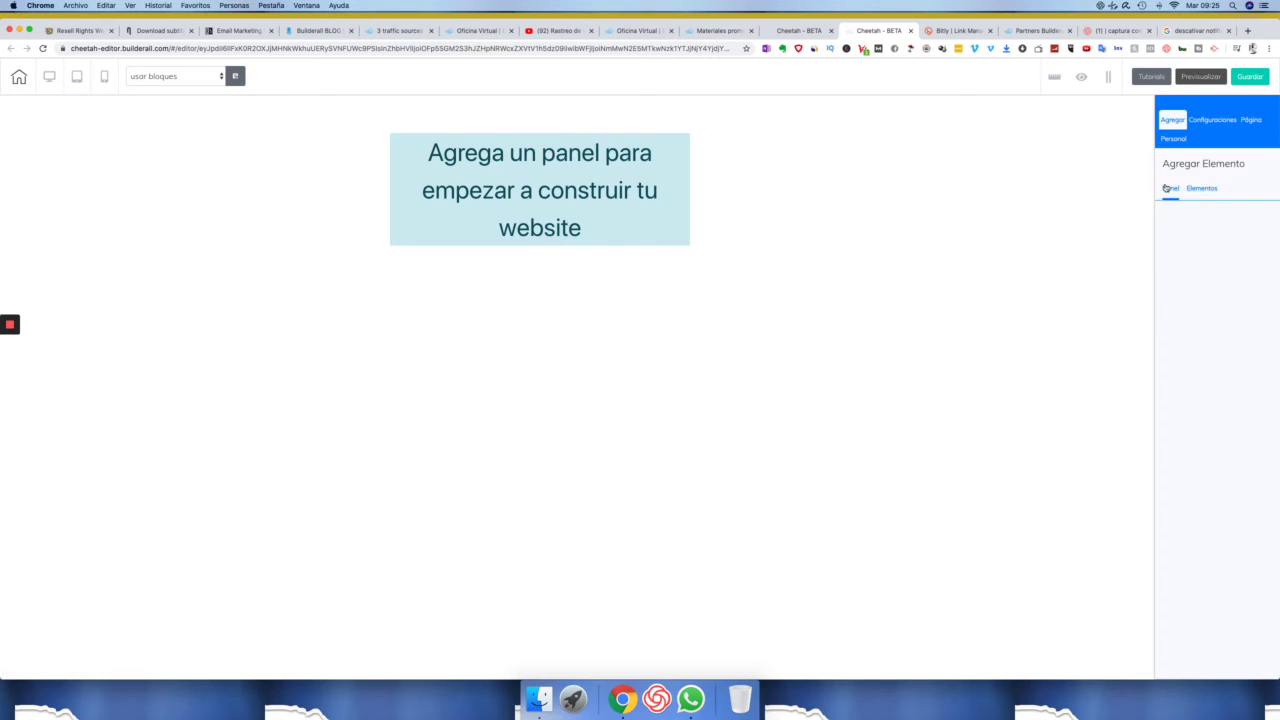
{"action": "scroll", "coordinate": [1217, 330], "scroll_direction": "down", "scroll_amount": 10}
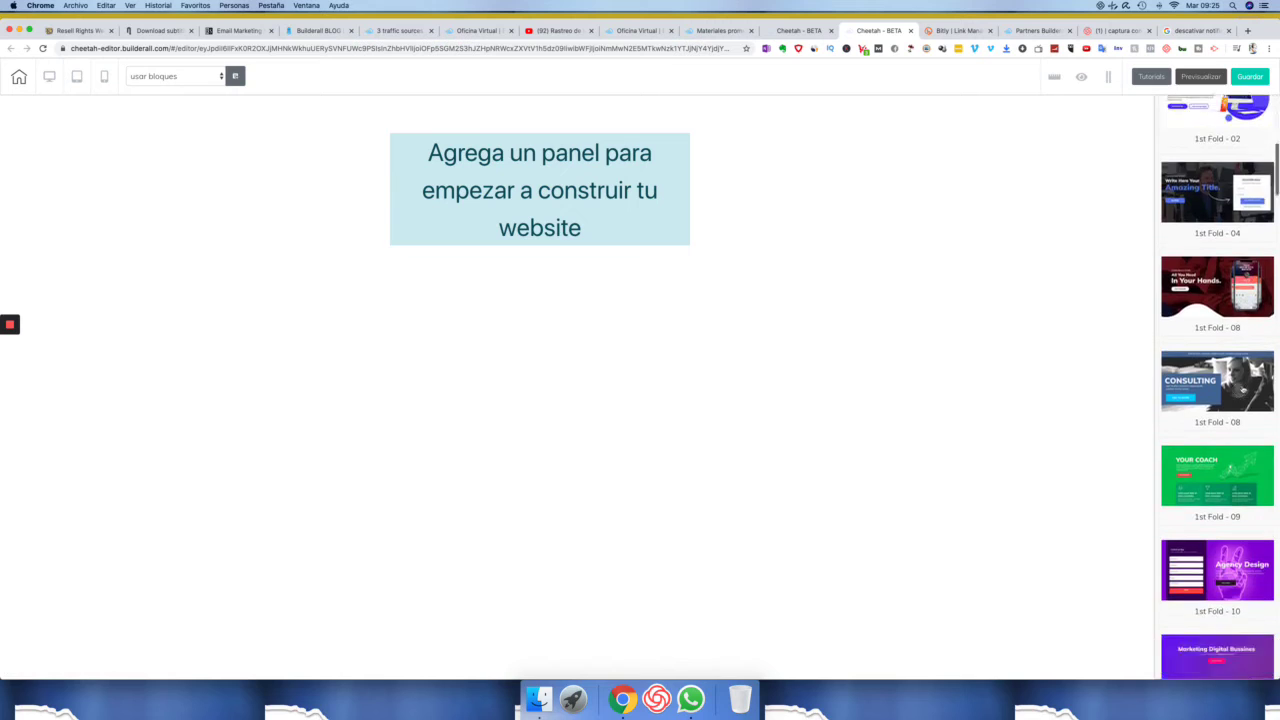
{"action": "scroll", "coordinate": [1243, 390], "scroll_direction": "down", "scroll_amount": 10}
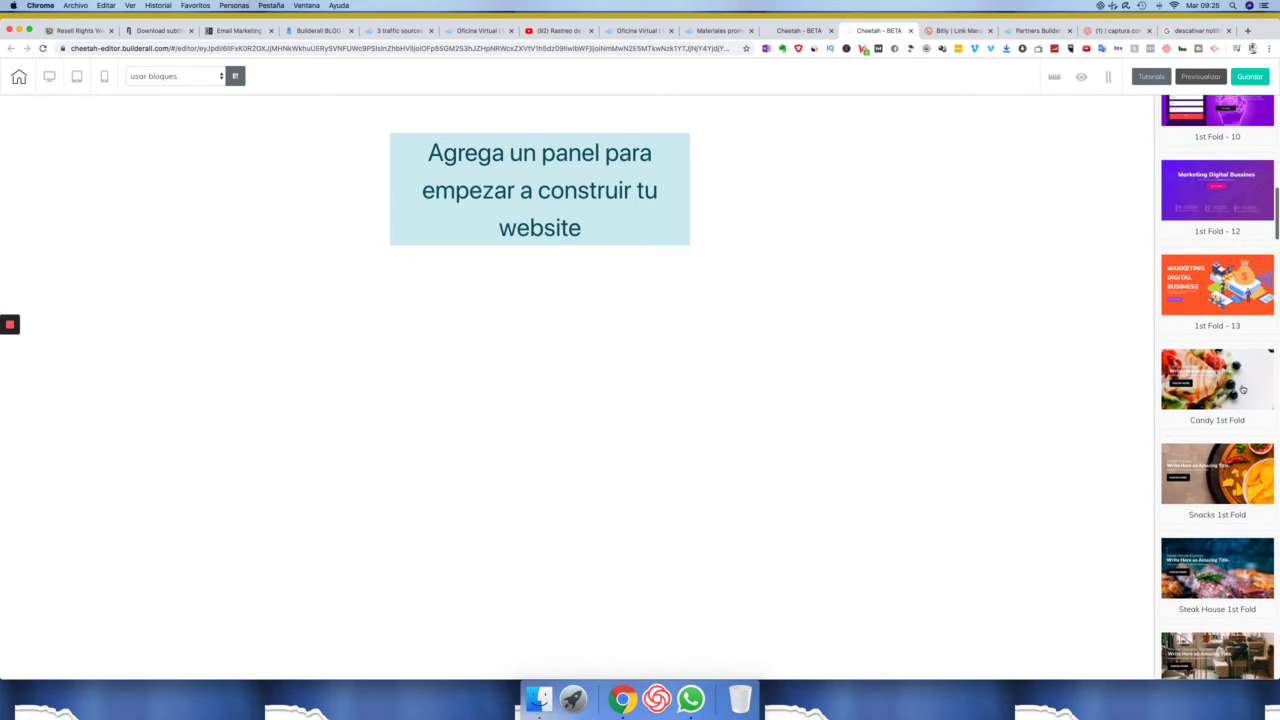
{"action": "scroll", "coordinate": [1243, 390], "scroll_direction": "down", "scroll_amount": 3}
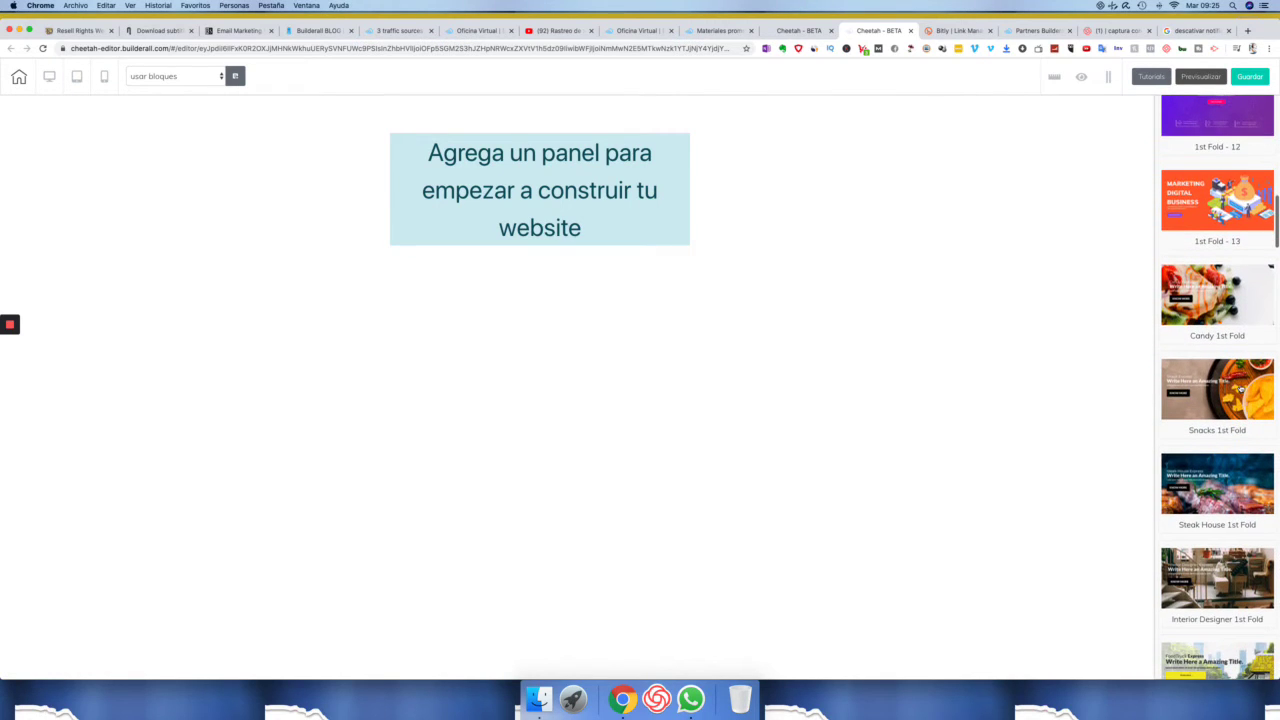
{"action": "left_click", "coordinate": [1243, 390]}
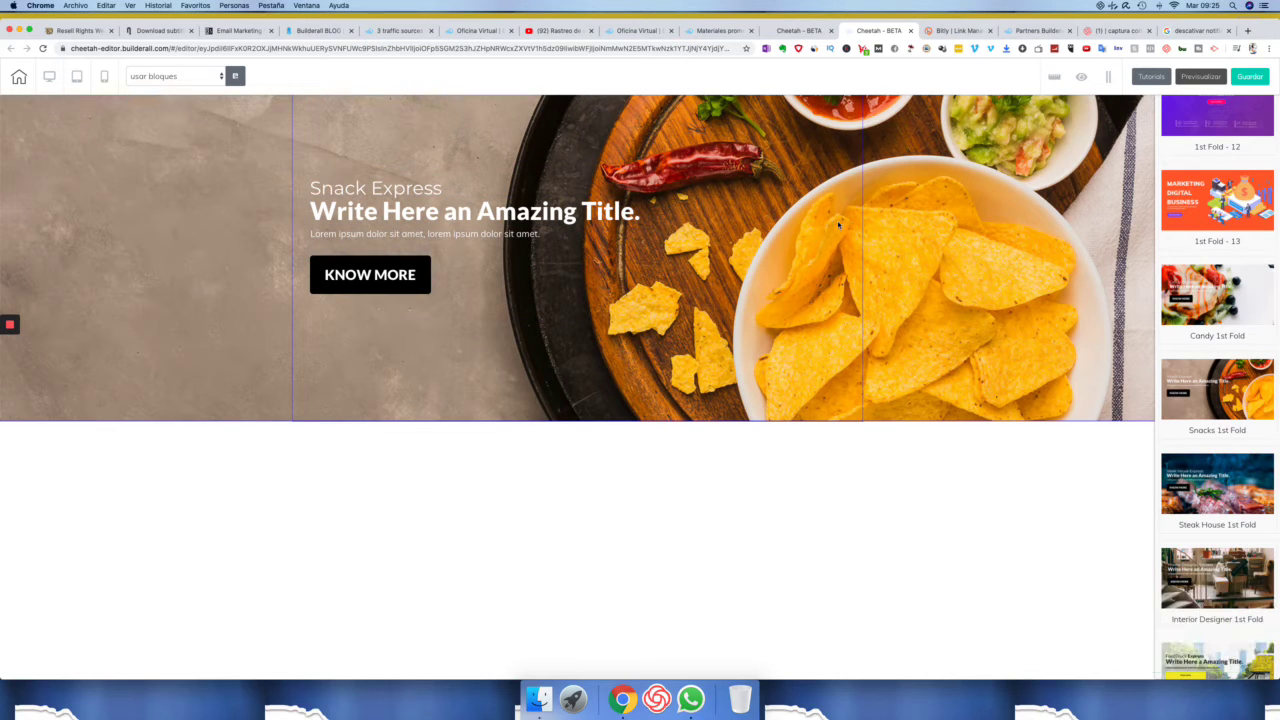
{"action": "scroll", "coordinate": [1217, 400], "scroll_direction": "down", "scroll_amount": 3}
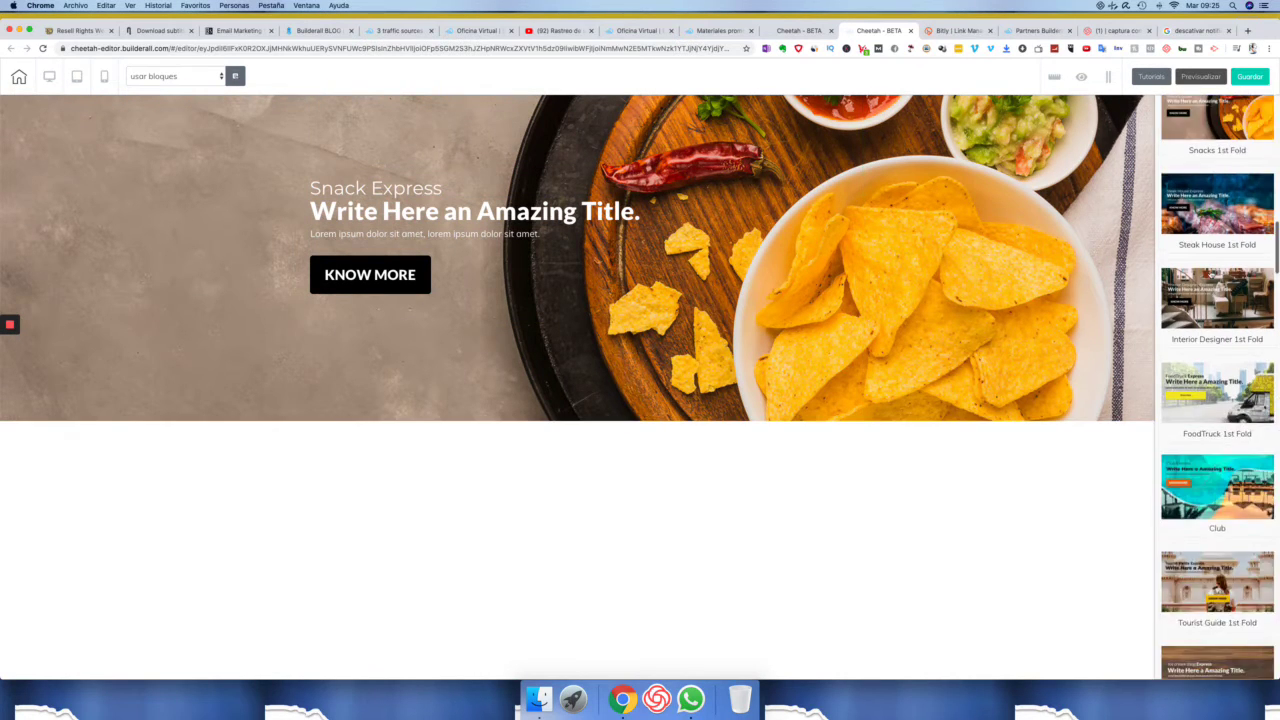
{"action": "scroll", "coordinate": [1217, 400], "scroll_direction": "up", "scroll_amount": 8}
{"action": "scroll", "coordinate": [1217, 400], "scroll_direction": "up", "scroll_amount": 4}
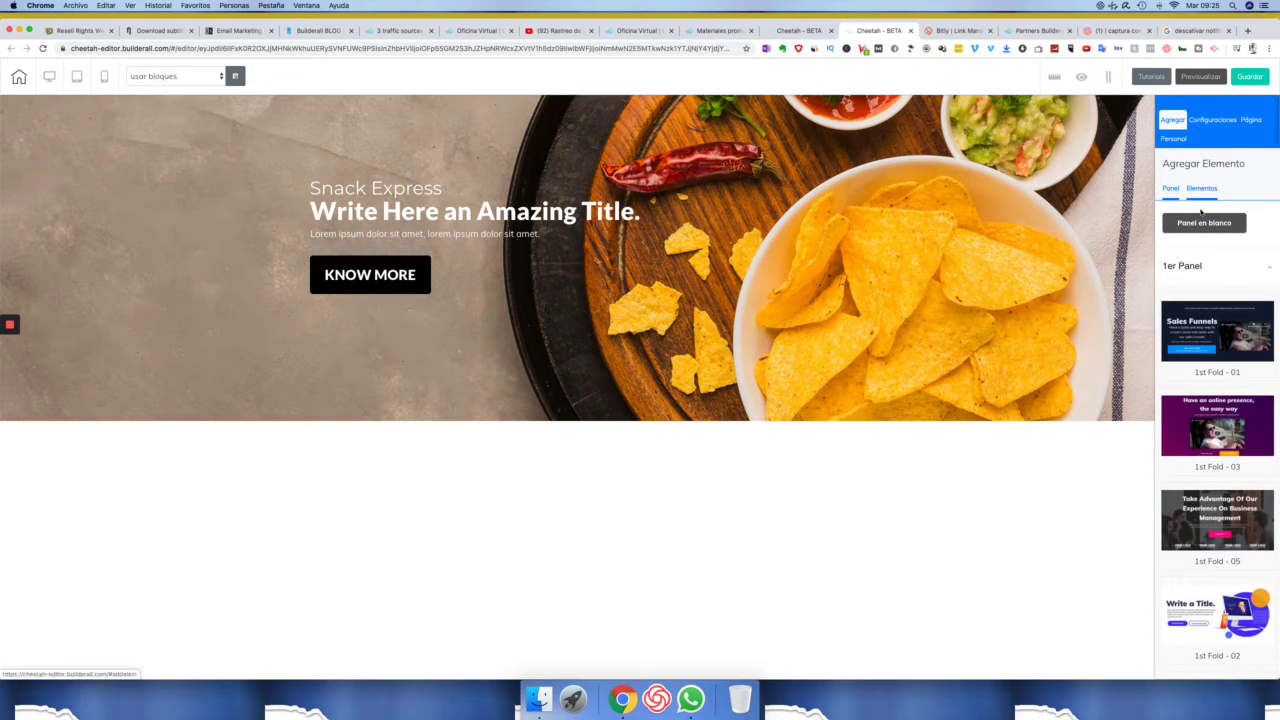
Delete the Snack Express panel from the page and confirm its removal
{"action": "left_click", "coordinate": [1085, 107]}
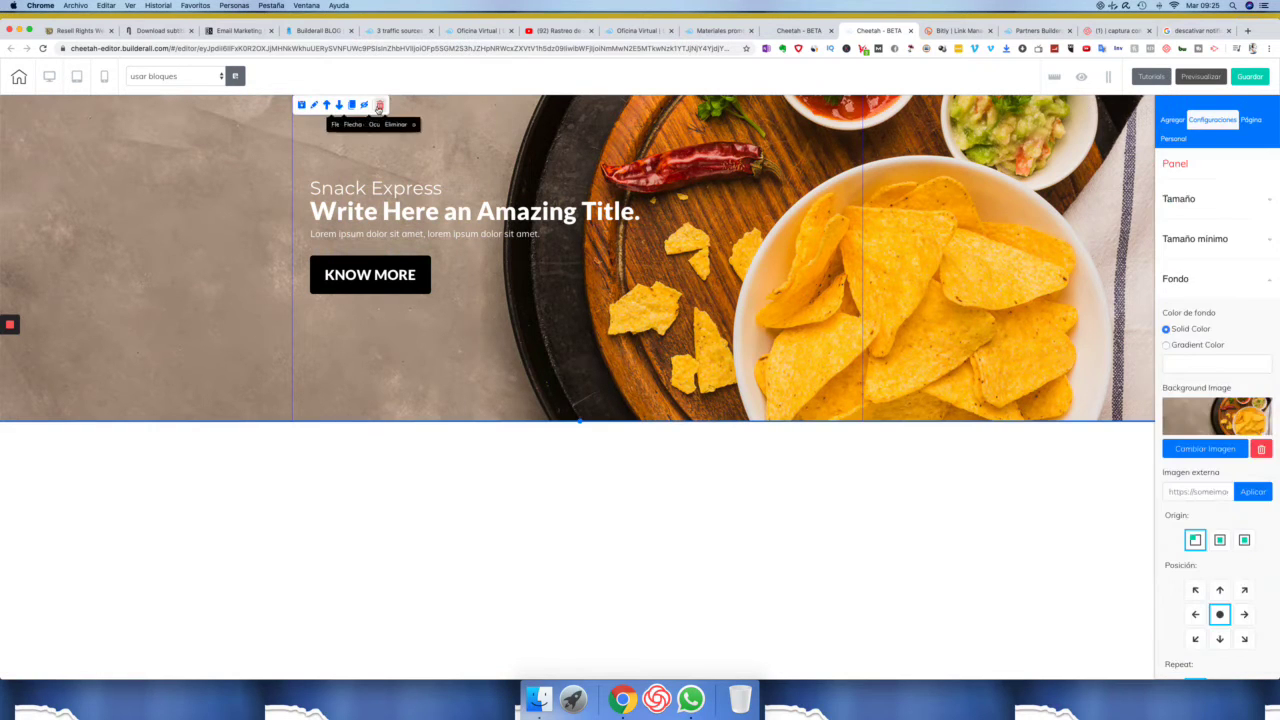
{"action": "left_click", "coordinate": [377, 104]}
{"action": "left_click", "coordinate": [688, 381]}
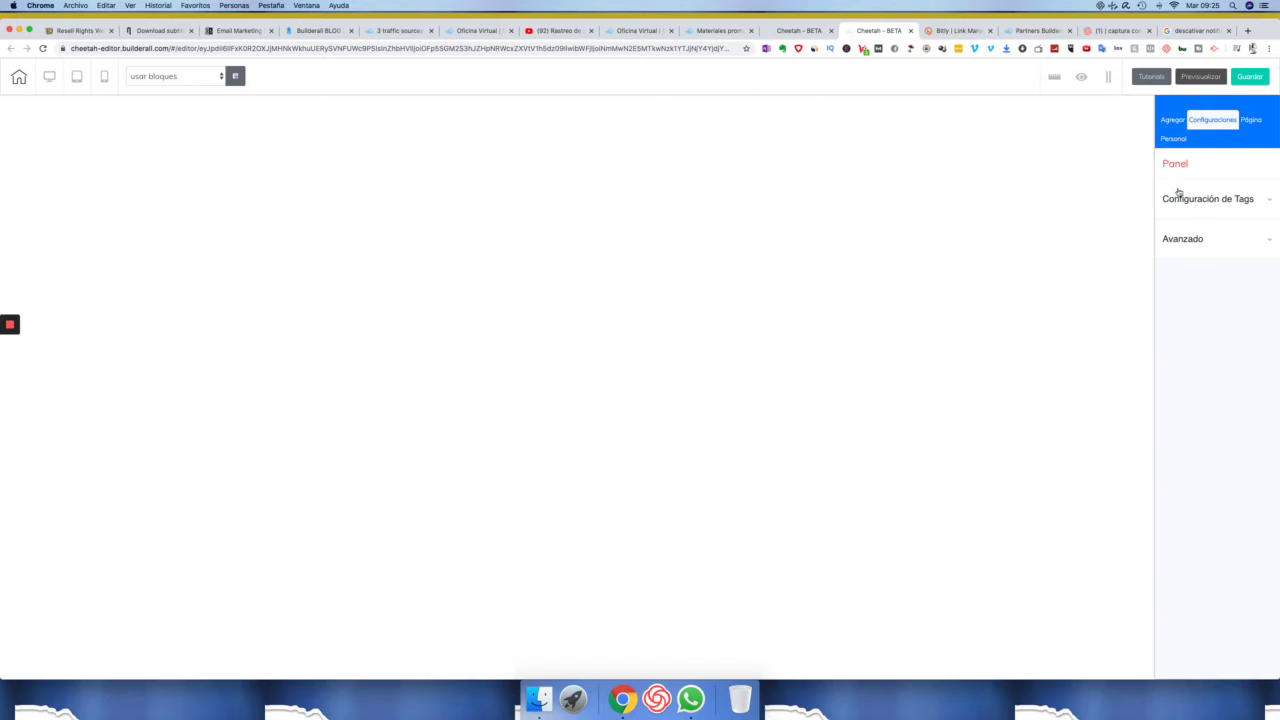
Add the "Block | Animated Video 07" panel from the Animated Video category to the empty page
{"action": "left_click", "coordinate": [1173, 120]}
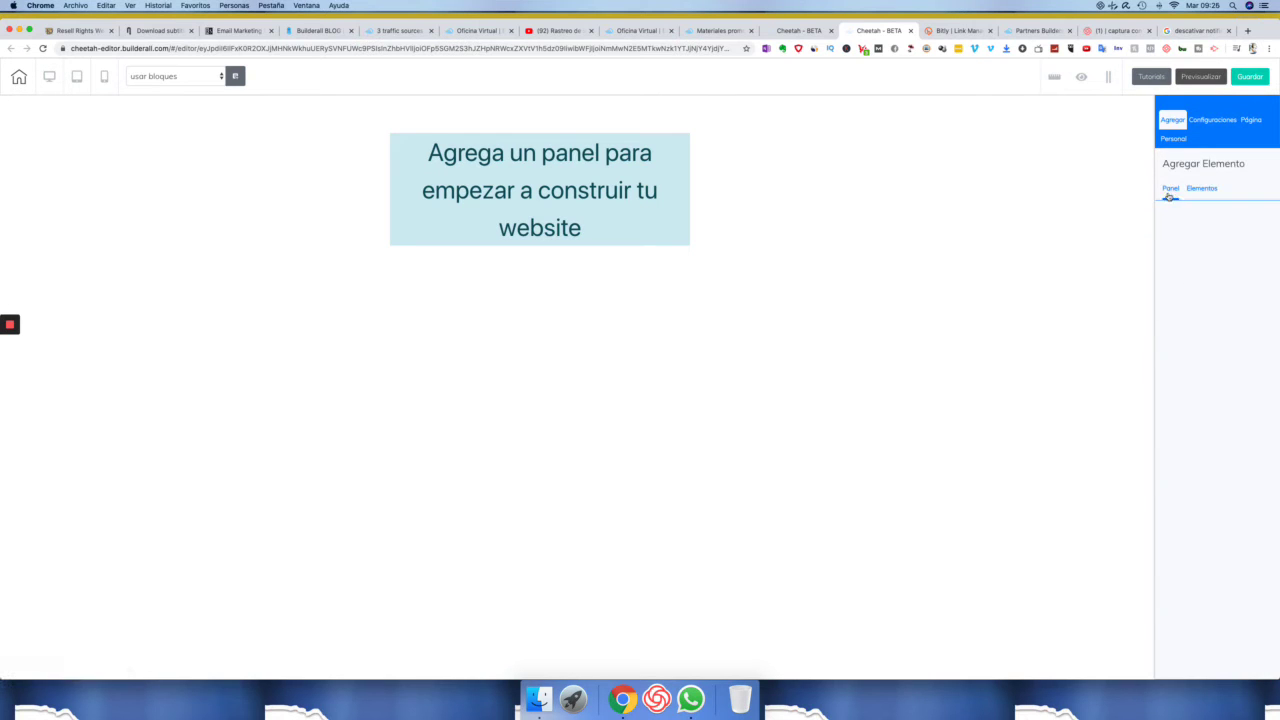
{"action": "left_click", "coordinate": [1195, 265]}
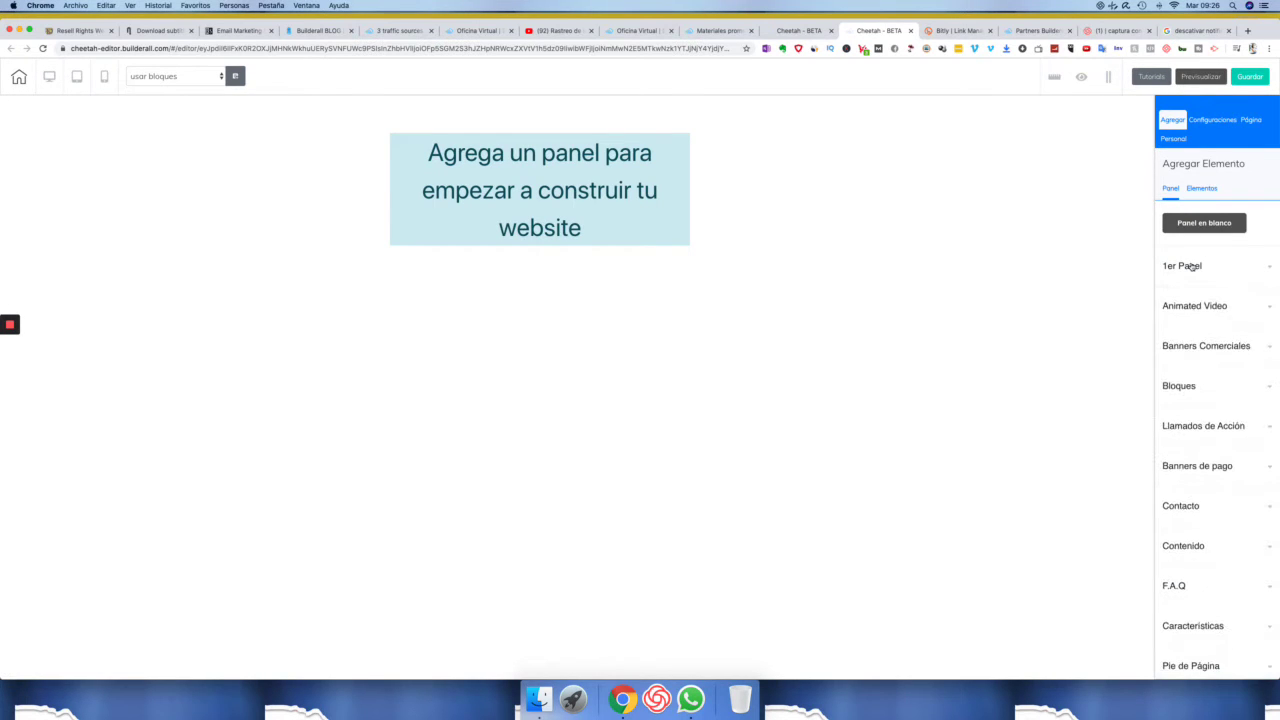
{"action": "left_click", "coordinate": [1222, 307]}
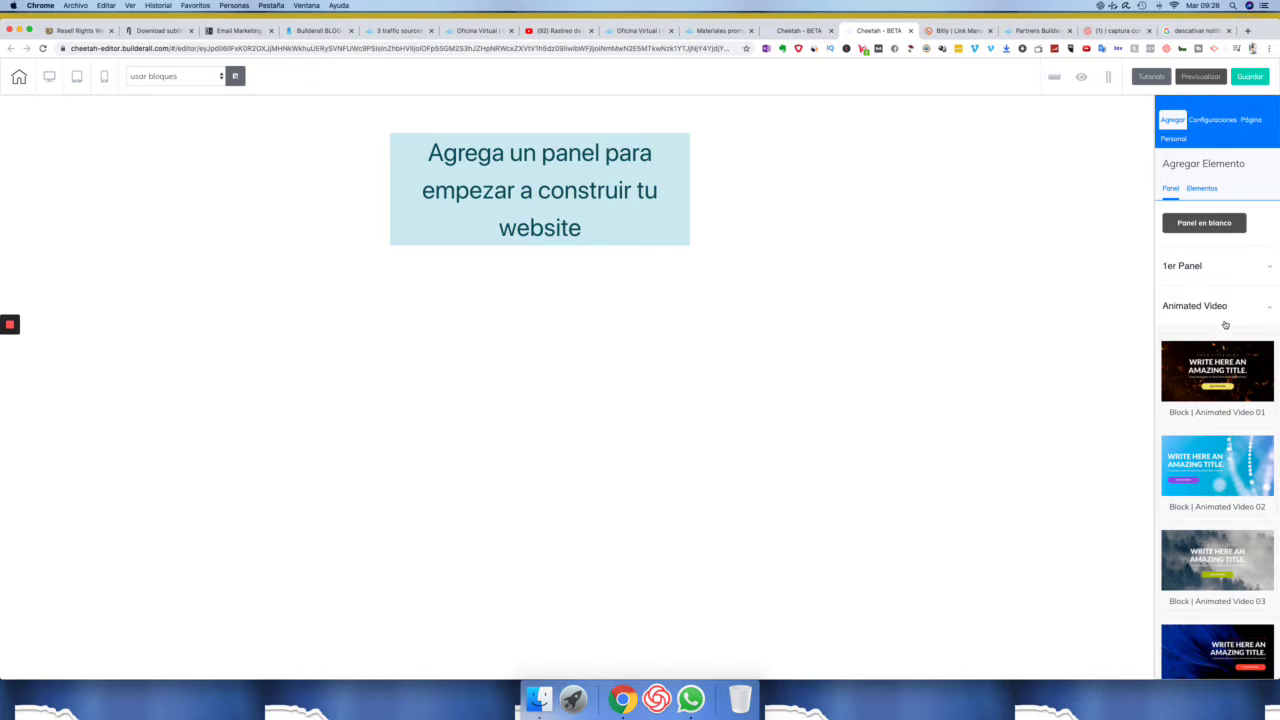
{"action": "scroll", "coordinate": [1219, 345], "scroll_direction": "down", "scroll_amount": 1}
{"action": "scroll", "coordinate": [1219, 345], "scroll_direction": "down", "scroll_amount": 5}
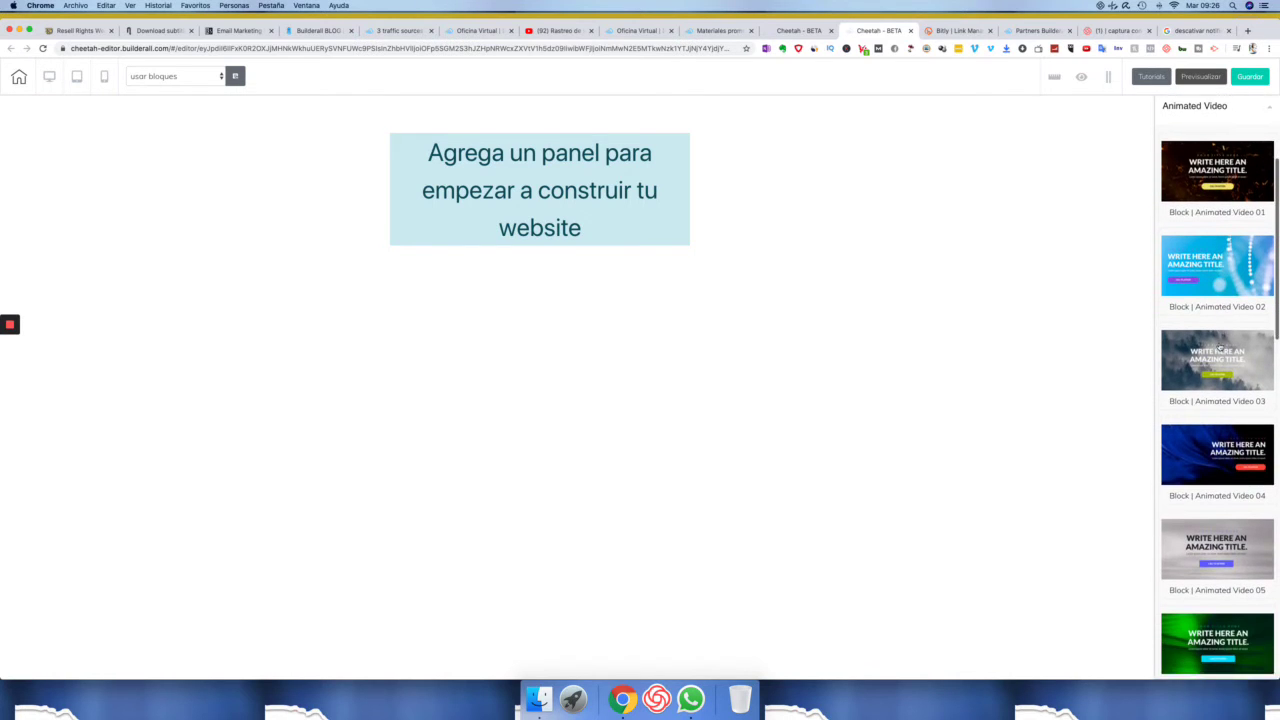
{"action": "scroll", "coordinate": [1219, 345], "scroll_direction": "down", "scroll_amount": 4}
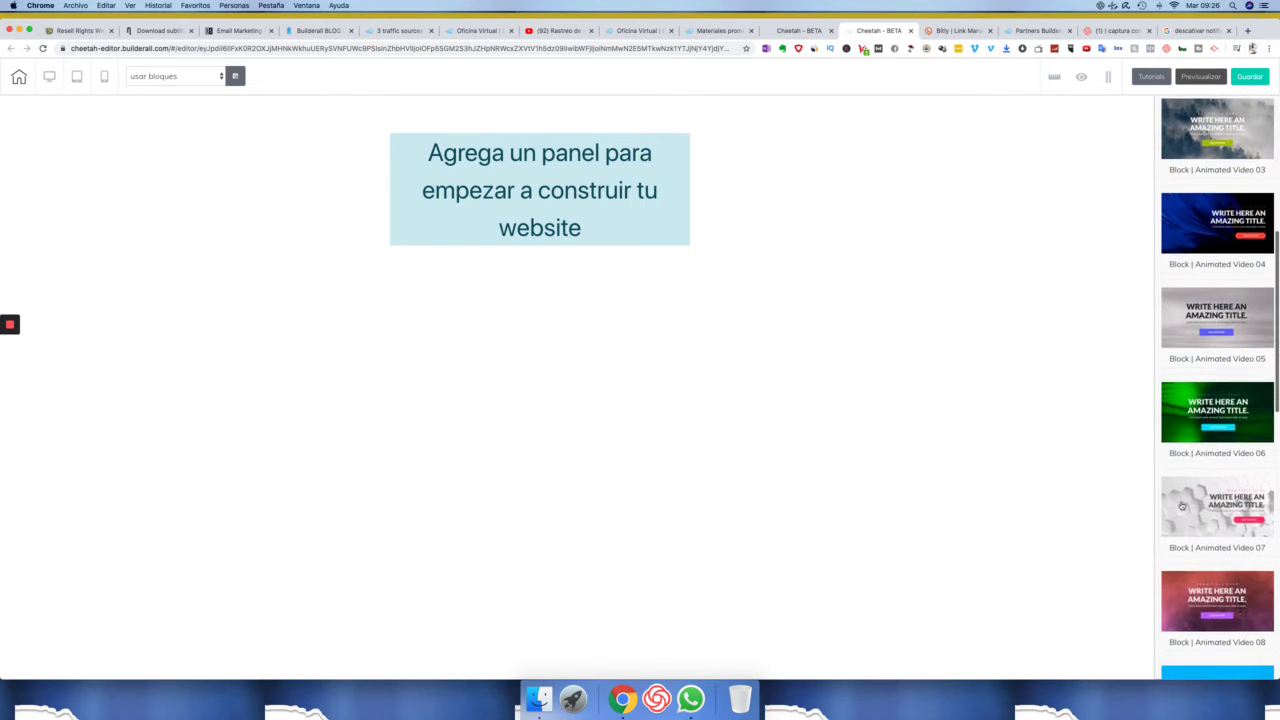
{"action": "left_click_drag", "start_coordinate": [1190, 507], "coordinate": [676, 242]}
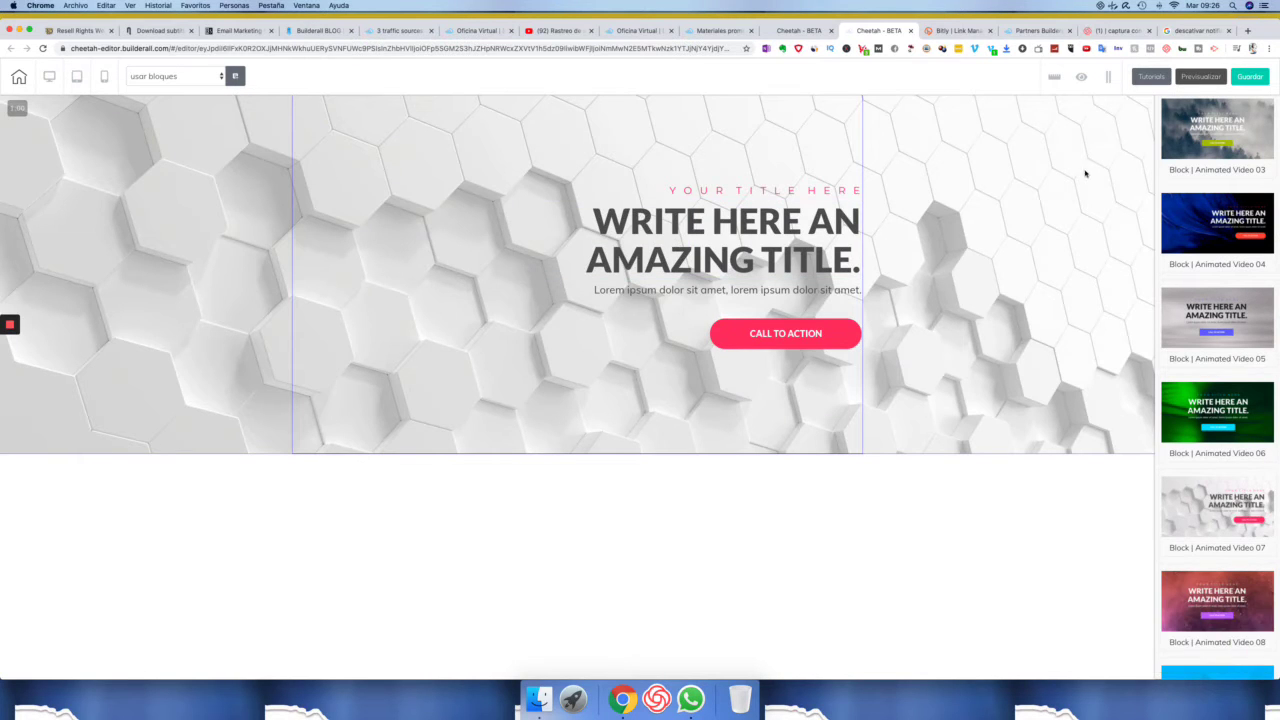
Save the page, publish the site and dismiss the publication notice
{"action": "left_click", "coordinate": [1252, 77]}
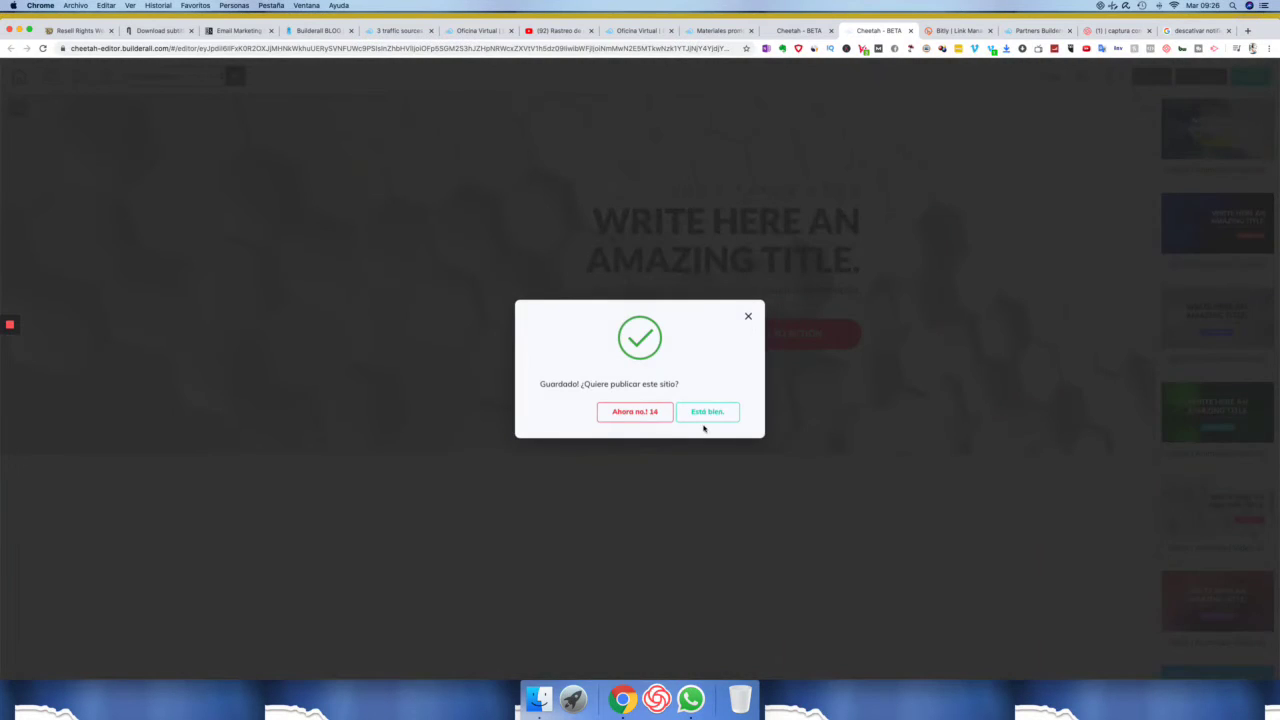
{"action": "left_click", "coordinate": [710, 413]}
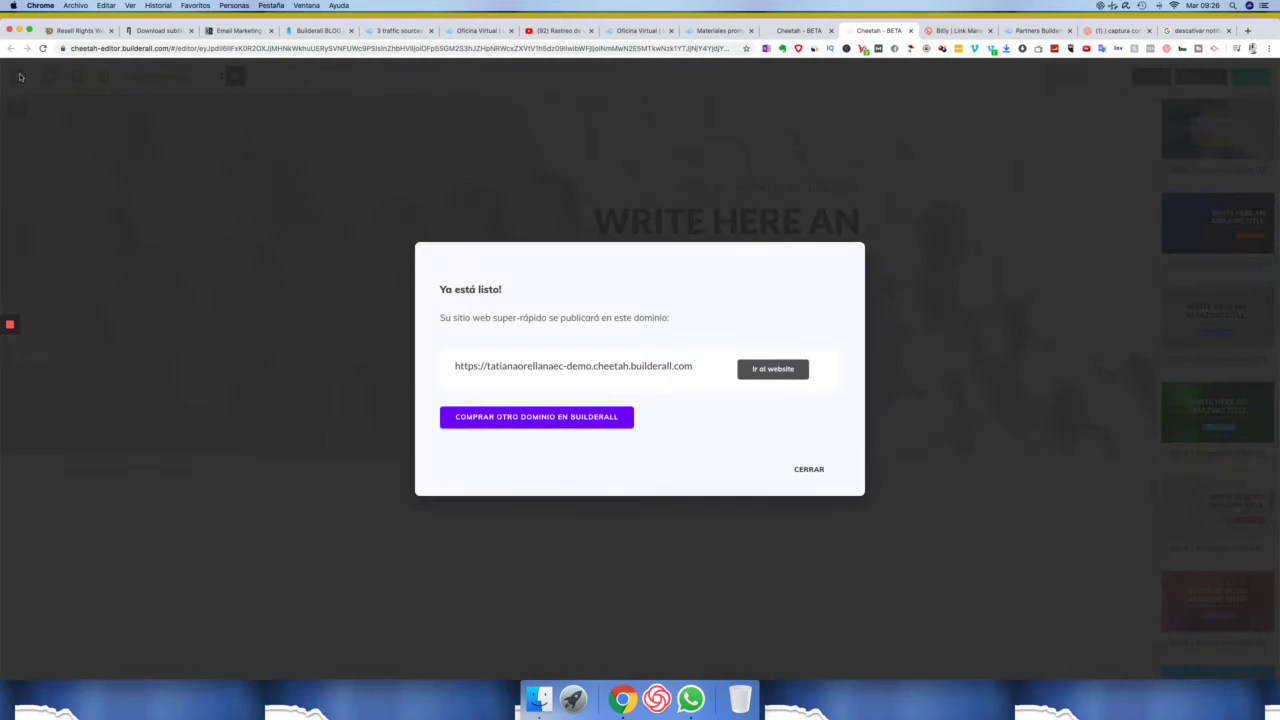
{"action": "left_click", "coordinate": [818, 470]}
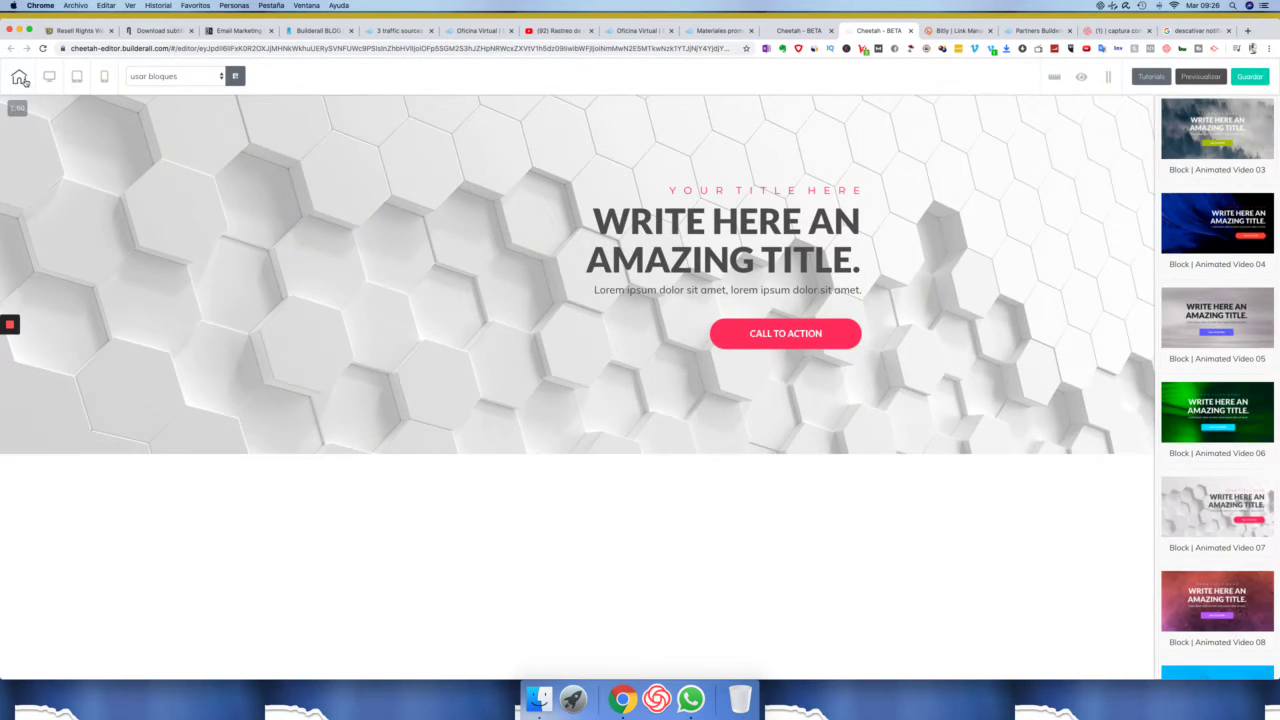
Return to the DEMO site's page list, view the published "usar bloques" page and close it
{"action": "left_click", "coordinate": [28, 84]}
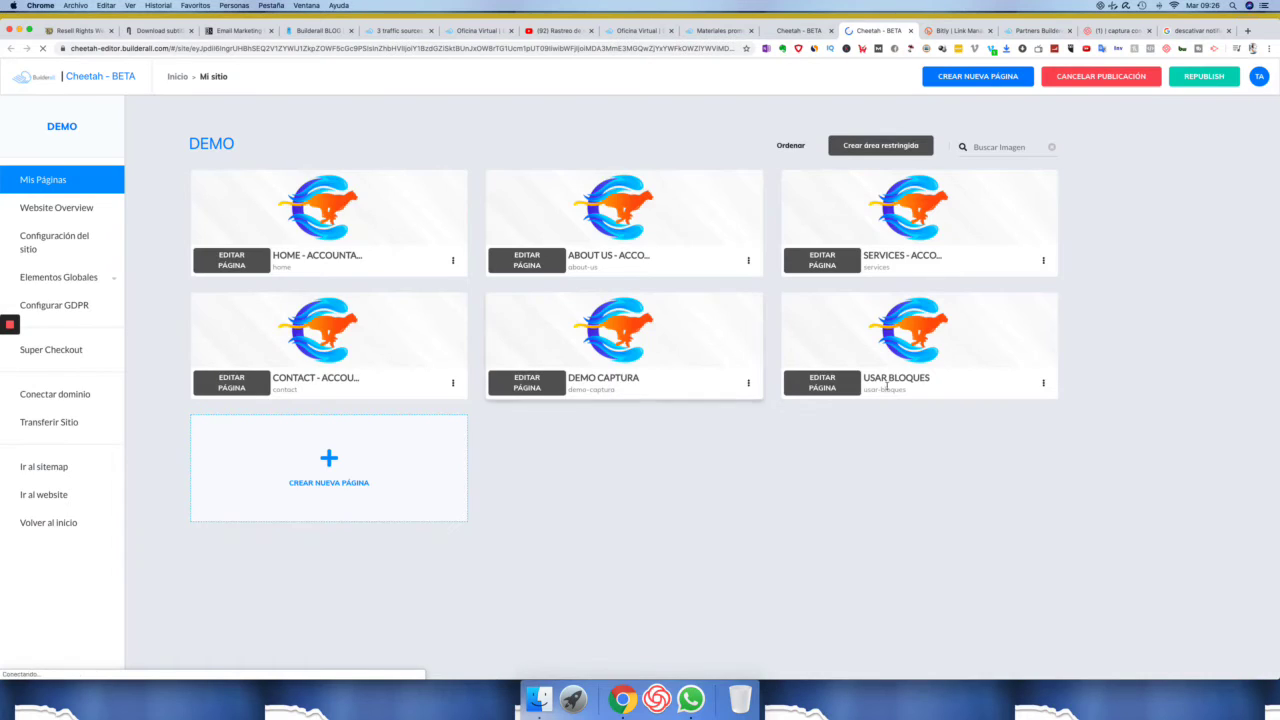
{"action": "left_click", "coordinate": [1042, 384]}
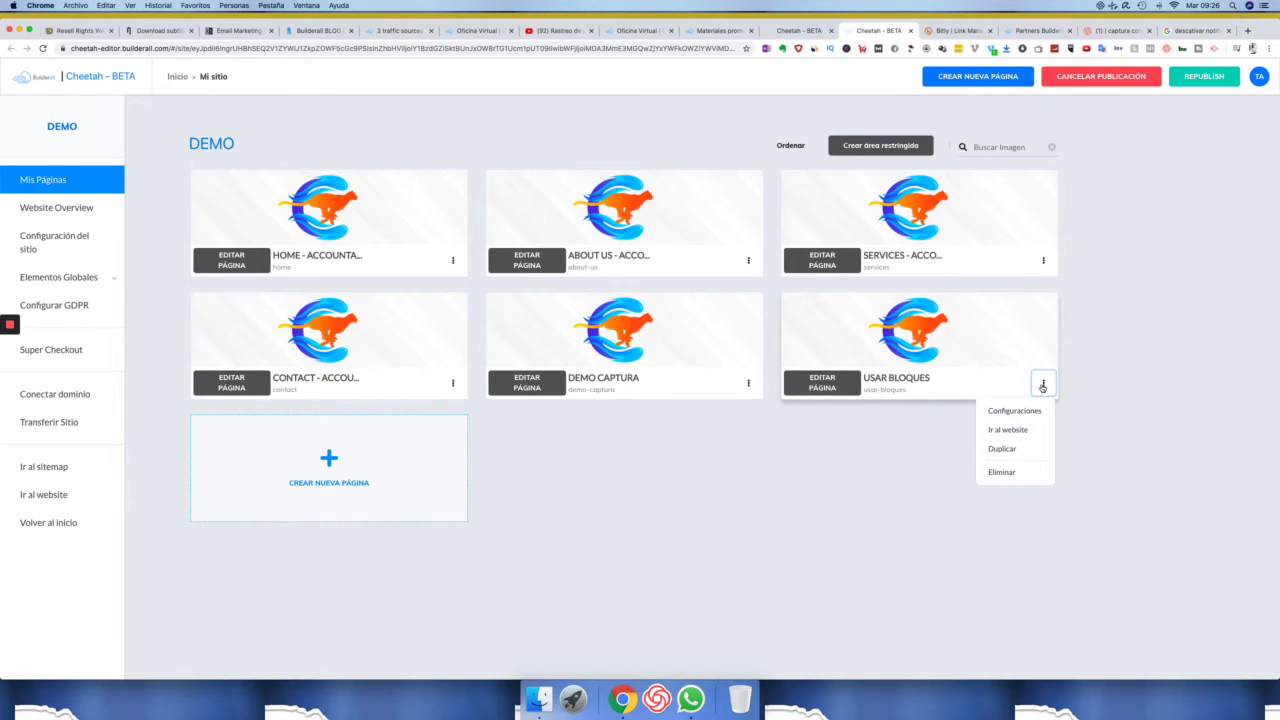
{"action": "left_click", "coordinate": [1040, 431]}
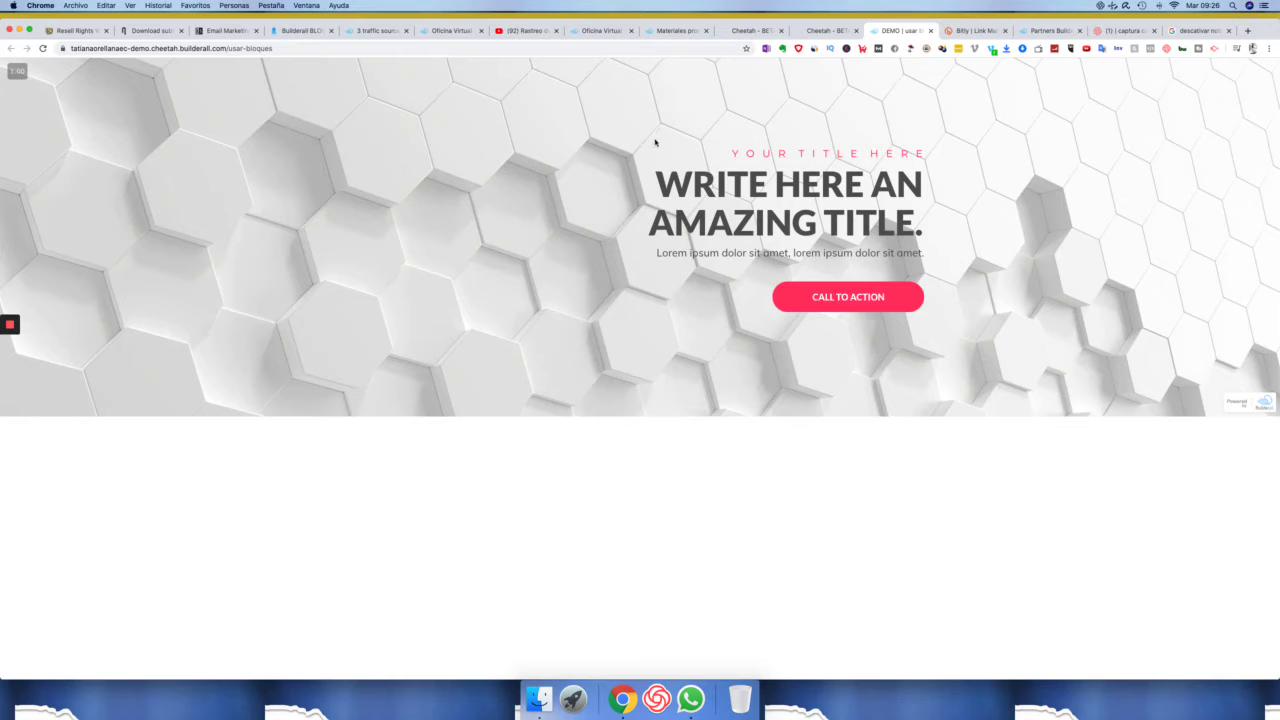
{"action": "left_click", "coordinate": [931, 31]}
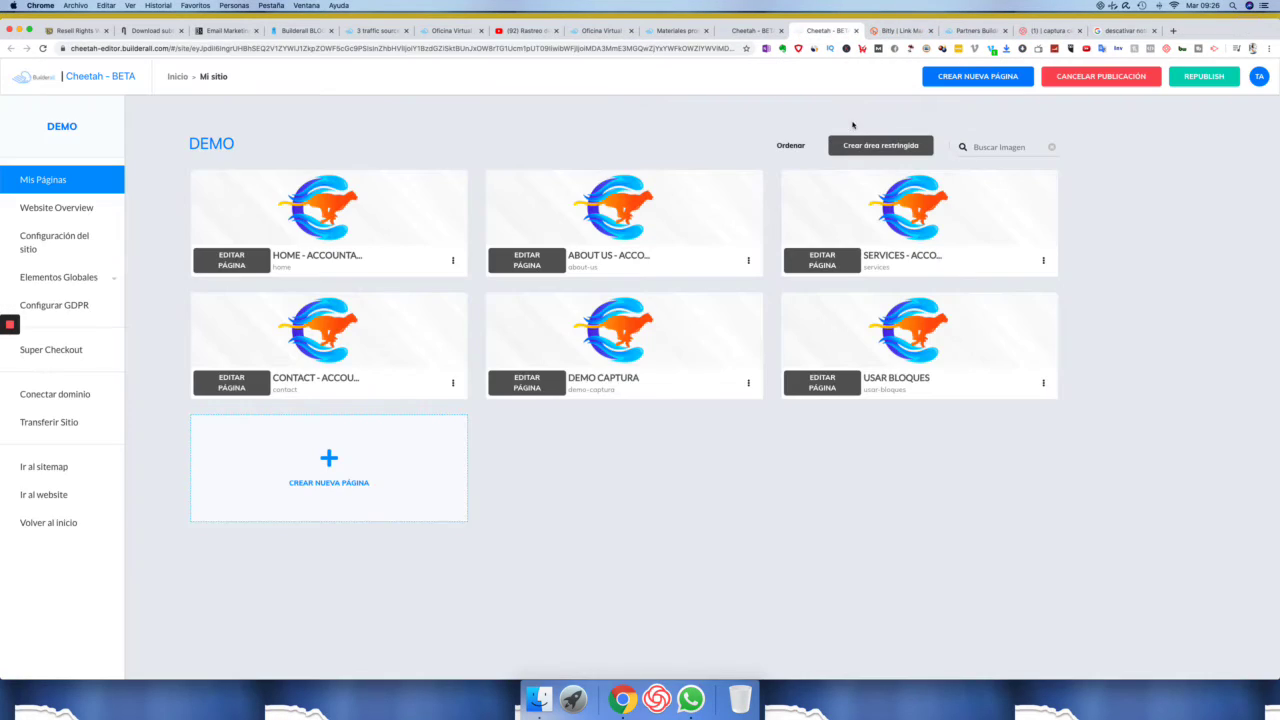
Open the "usar bloques" page for editing and close the two browser pages about captura and descativar
{"action": "left_click", "coordinate": [824, 390]}
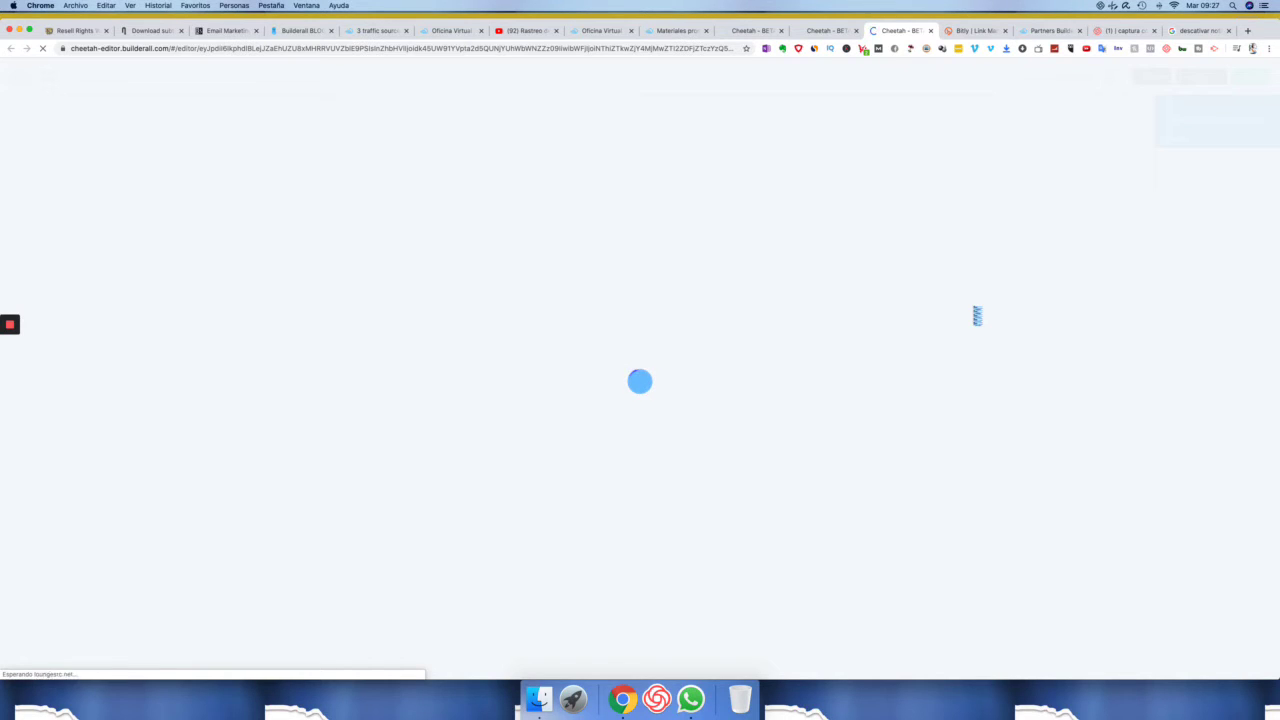
{"action": "left_click", "coordinate": [1157, 32]}
{"action": "left_click", "coordinate": [1156, 32]}
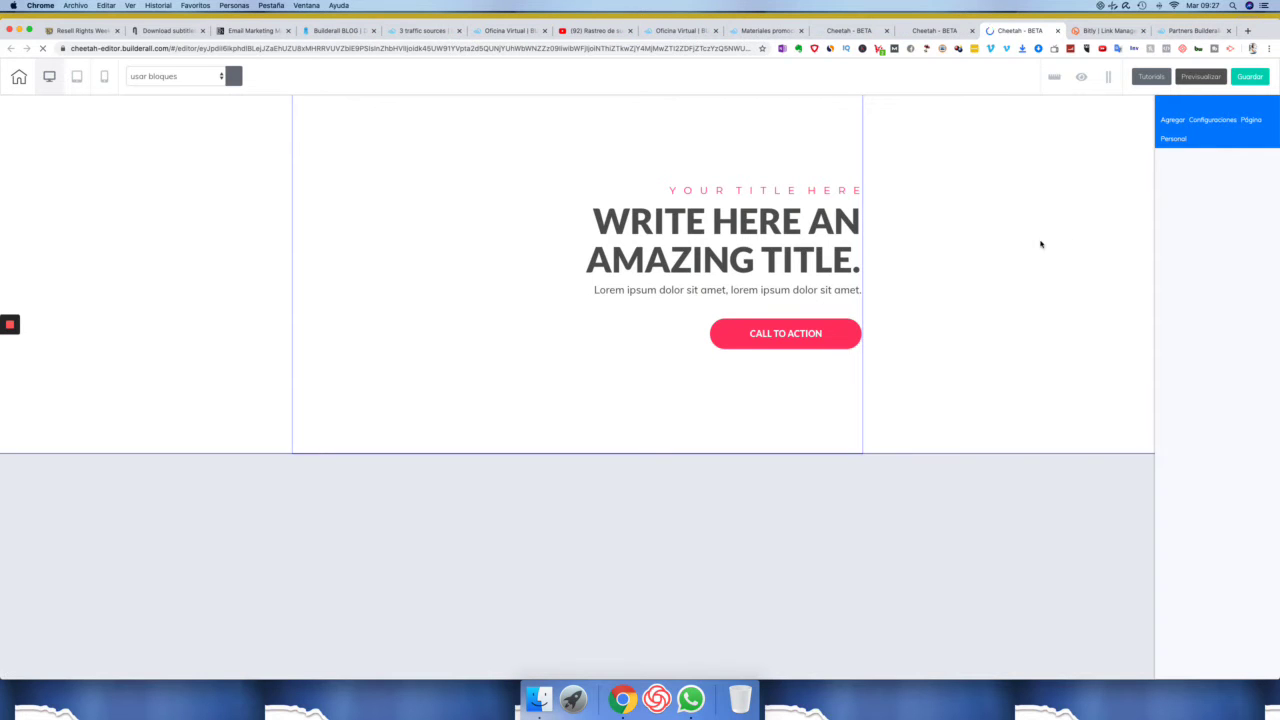
Delete the animated video panel from the "usar bloques" page and confirm its removal
{"action": "left_click", "coordinate": [243, 137]}
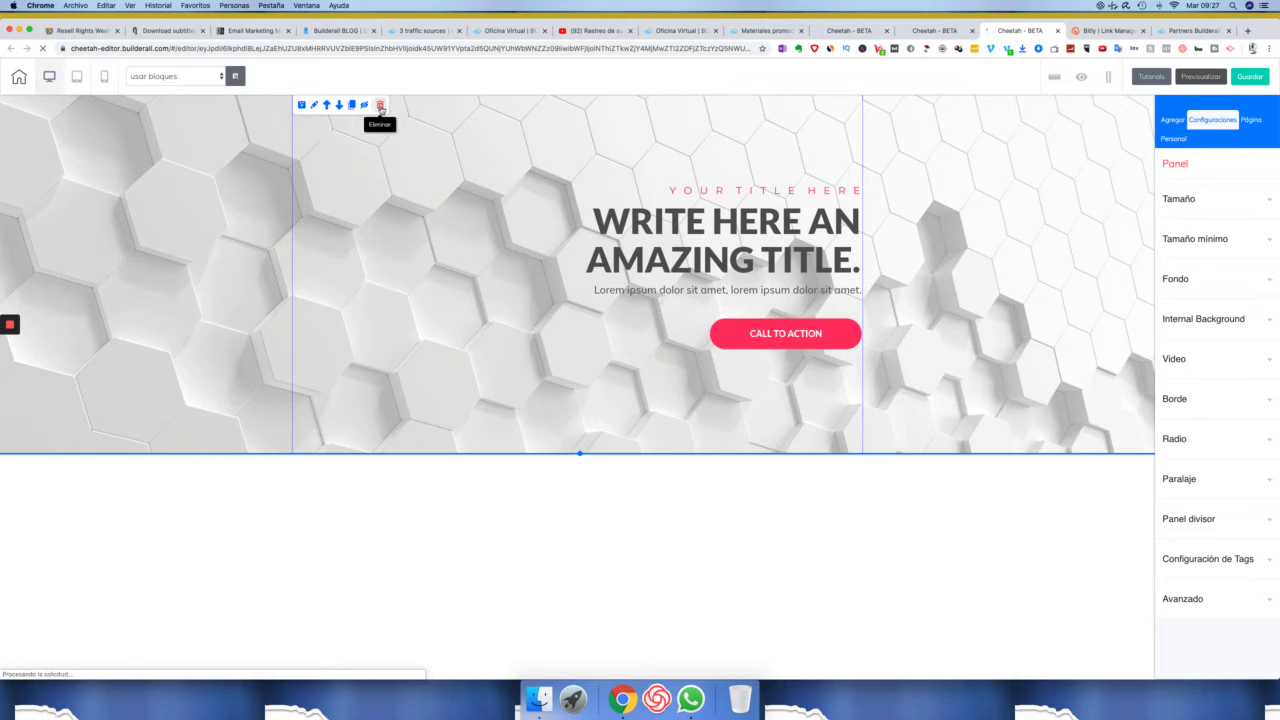
{"action": "left_click", "coordinate": [380, 106]}
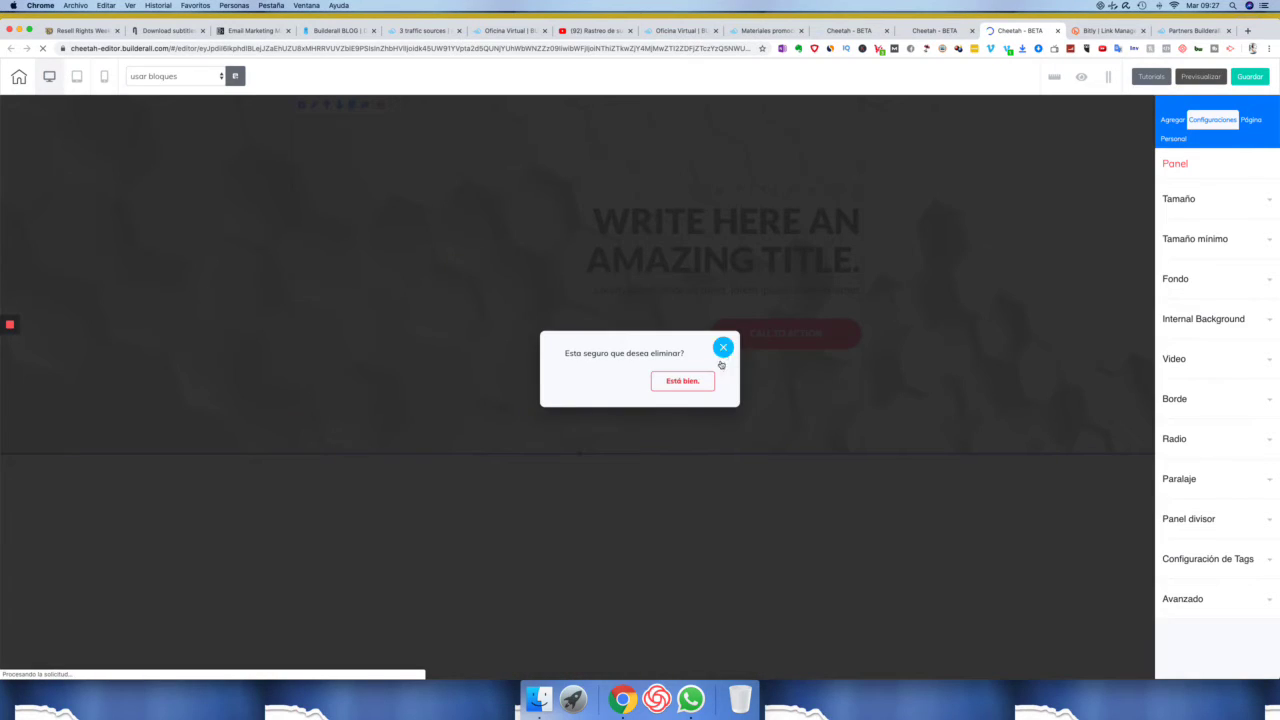
{"action": "left_click", "coordinate": [683, 381]}
Add the light Theme 01 full block with a video and e-mail form from the Bloques panel category to the empty page
{"action": "left_click", "coordinate": [1168, 120]}
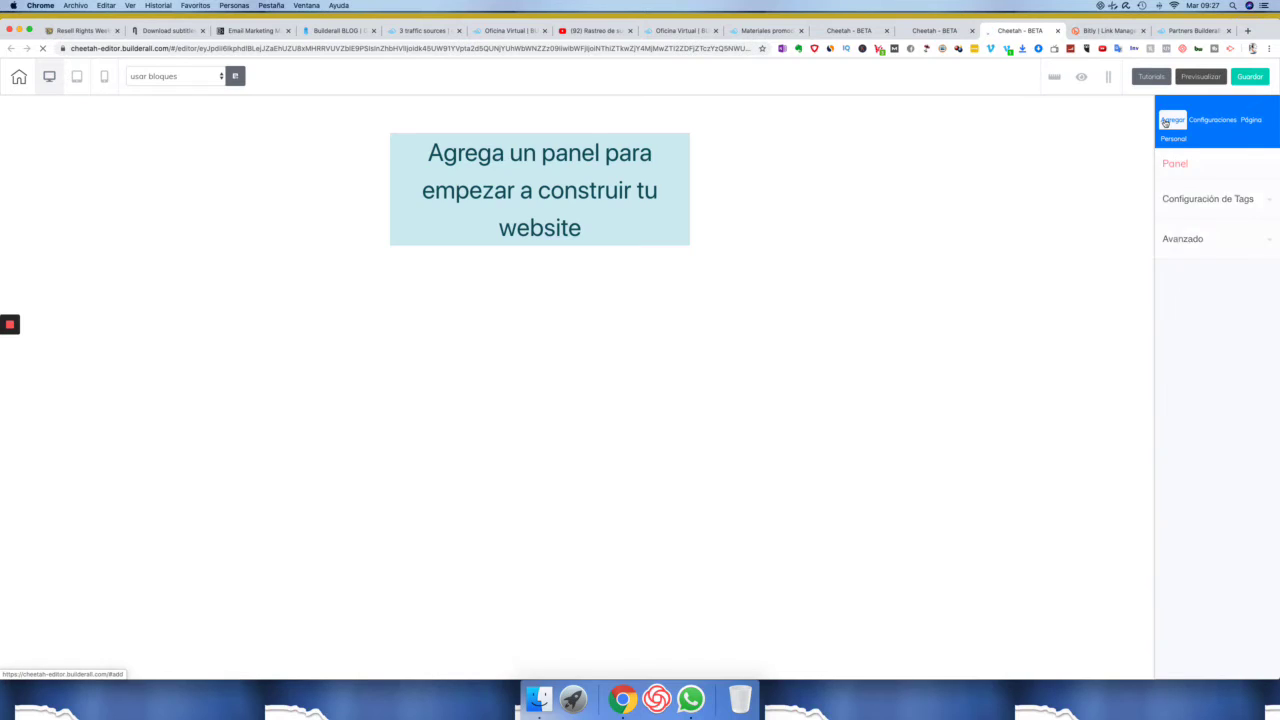
{"action": "left_click", "coordinate": [1174, 194]}
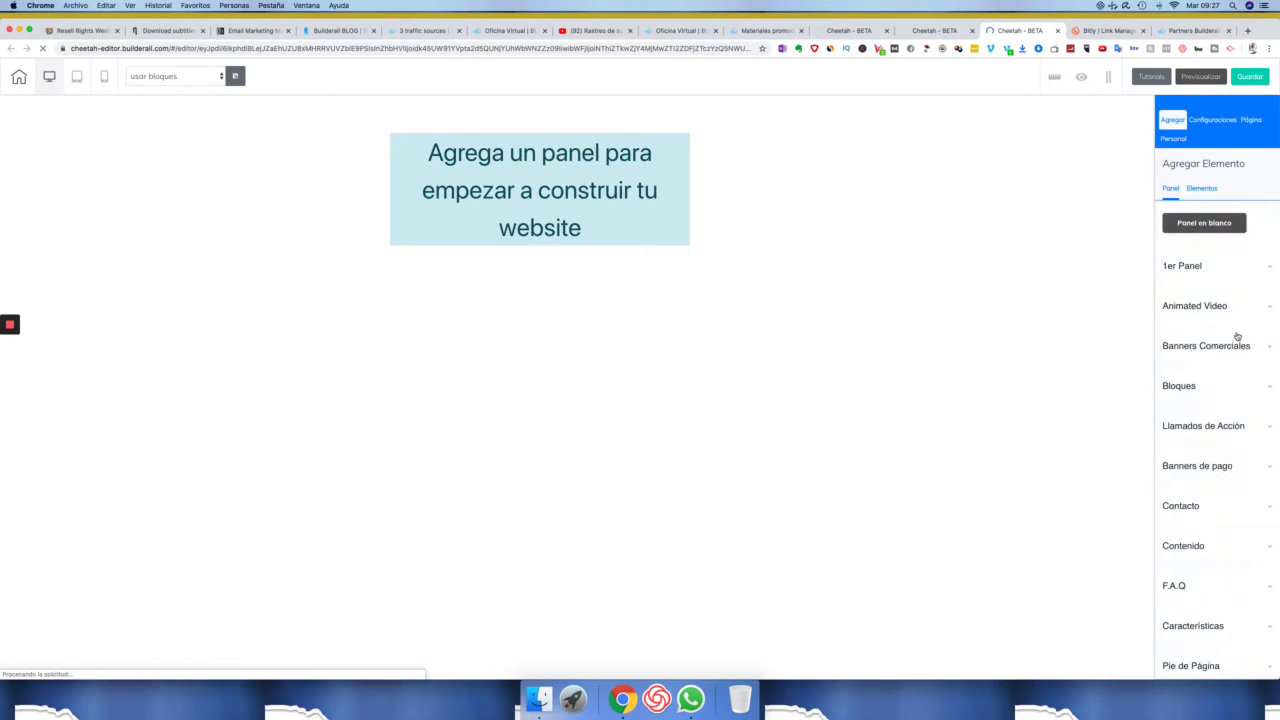
{"action": "left_click", "coordinate": [1192, 396]}
{"action": "scroll", "coordinate": [1192, 396], "scroll_direction": "down", "scroll_amount": 4}
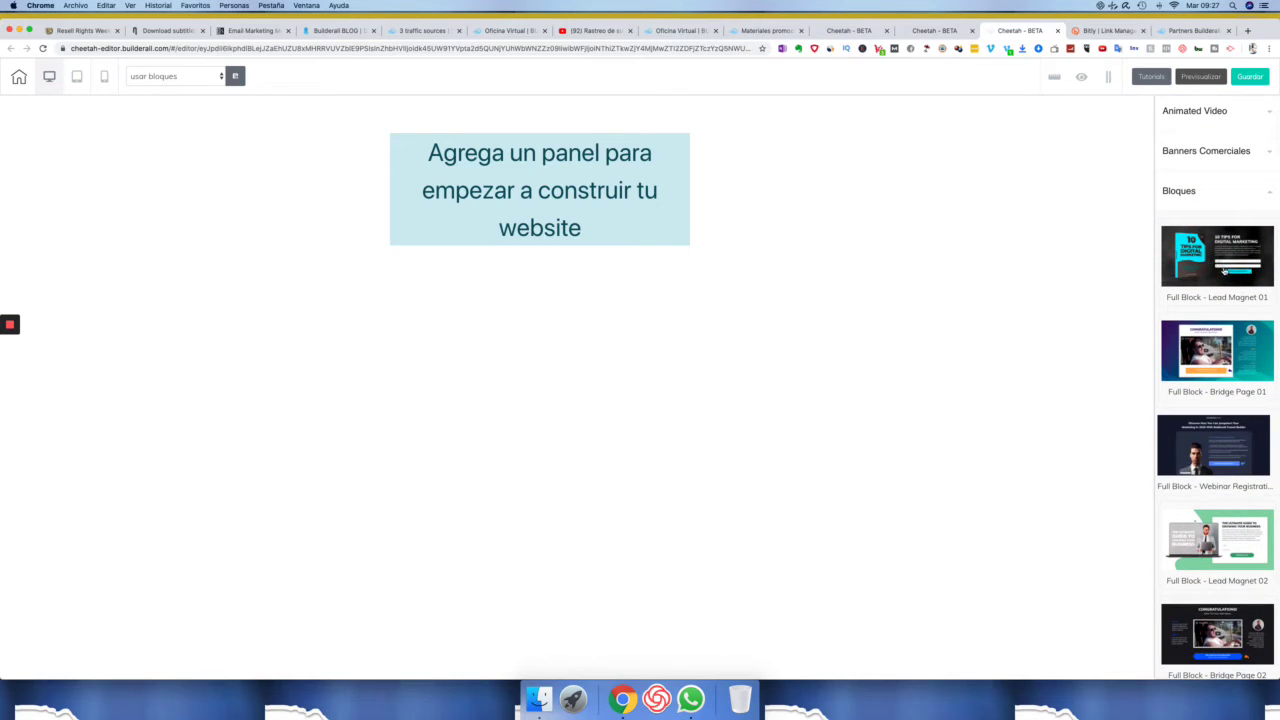
{"action": "scroll", "coordinate": [1223, 270], "scroll_direction": "down", "scroll_amount": 5}
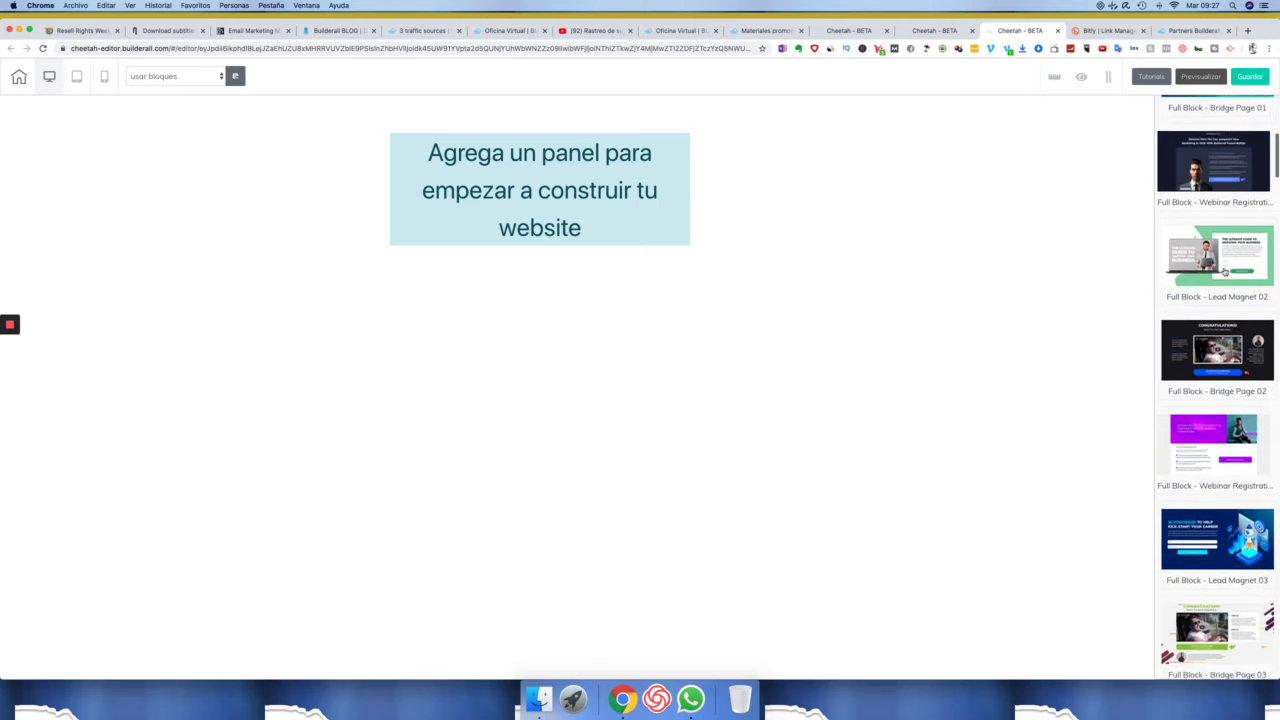
{"action": "scroll", "coordinate": [1224, 271], "scroll_direction": "down", "scroll_amount": 3}
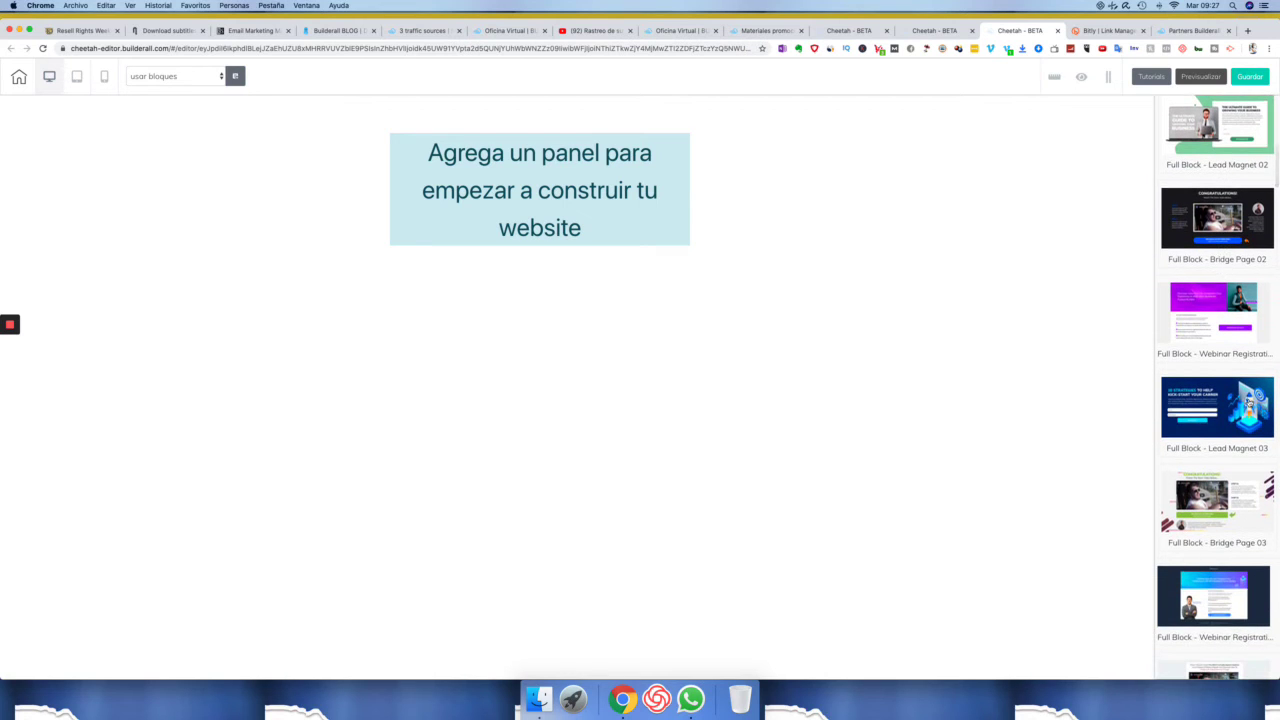
{"action": "scroll", "coordinate": [1220, 400], "scroll_direction": "down", "scroll_amount": 5}
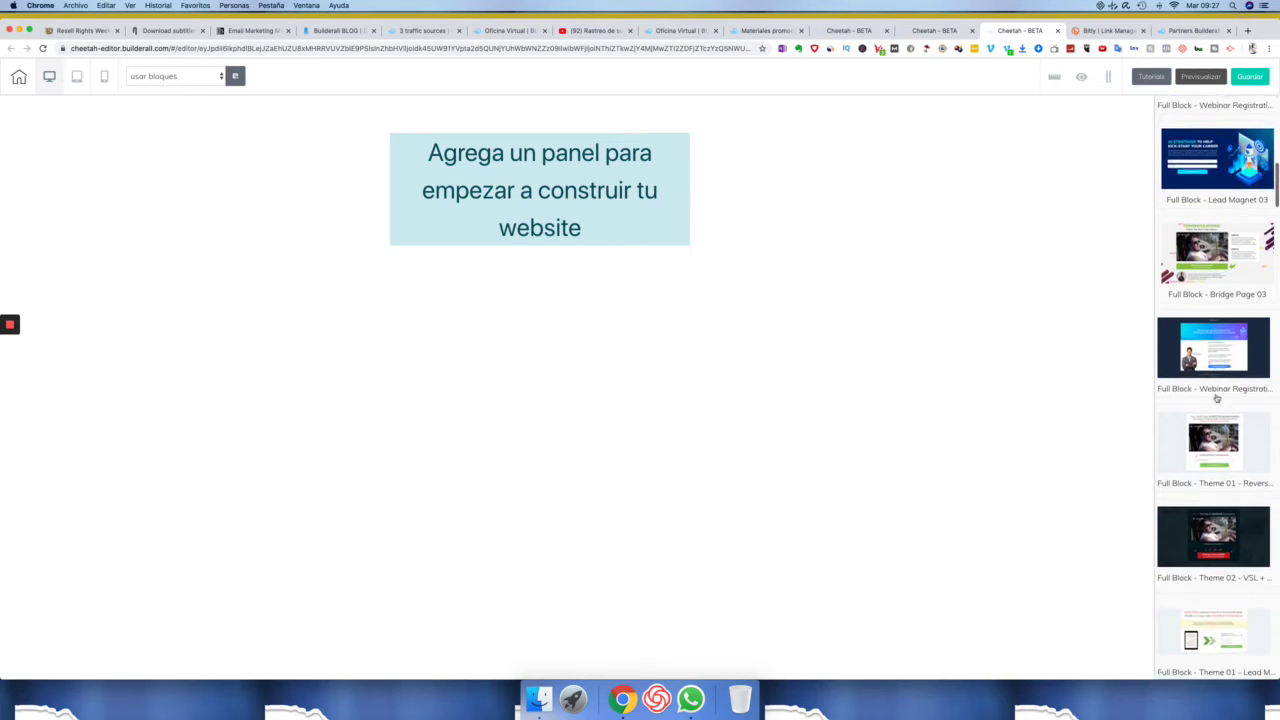
{"action": "scroll", "coordinate": [1216, 398], "scroll_direction": "down", "scroll_amount": 2}
{"action": "mouse_move", "coordinate": [1174, 348]}
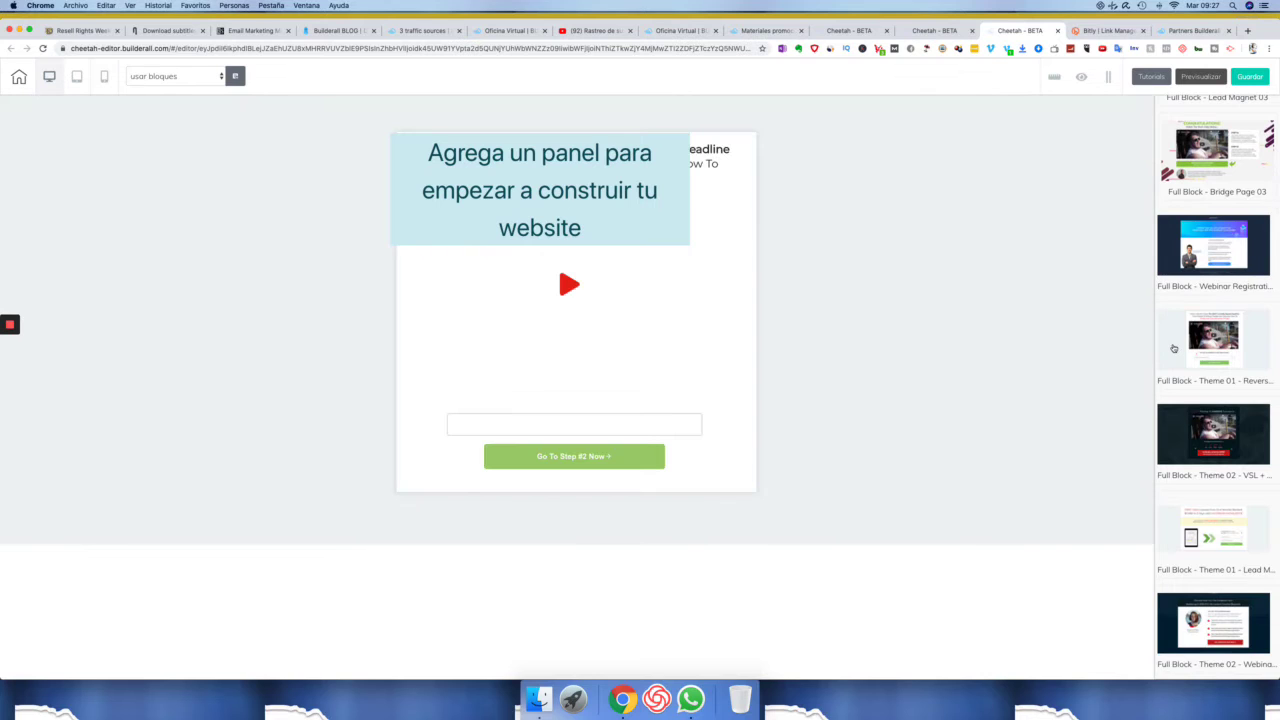
{"action": "left_click_drag", "start_coordinate": [1174, 348], "coordinate": [497, 175]}
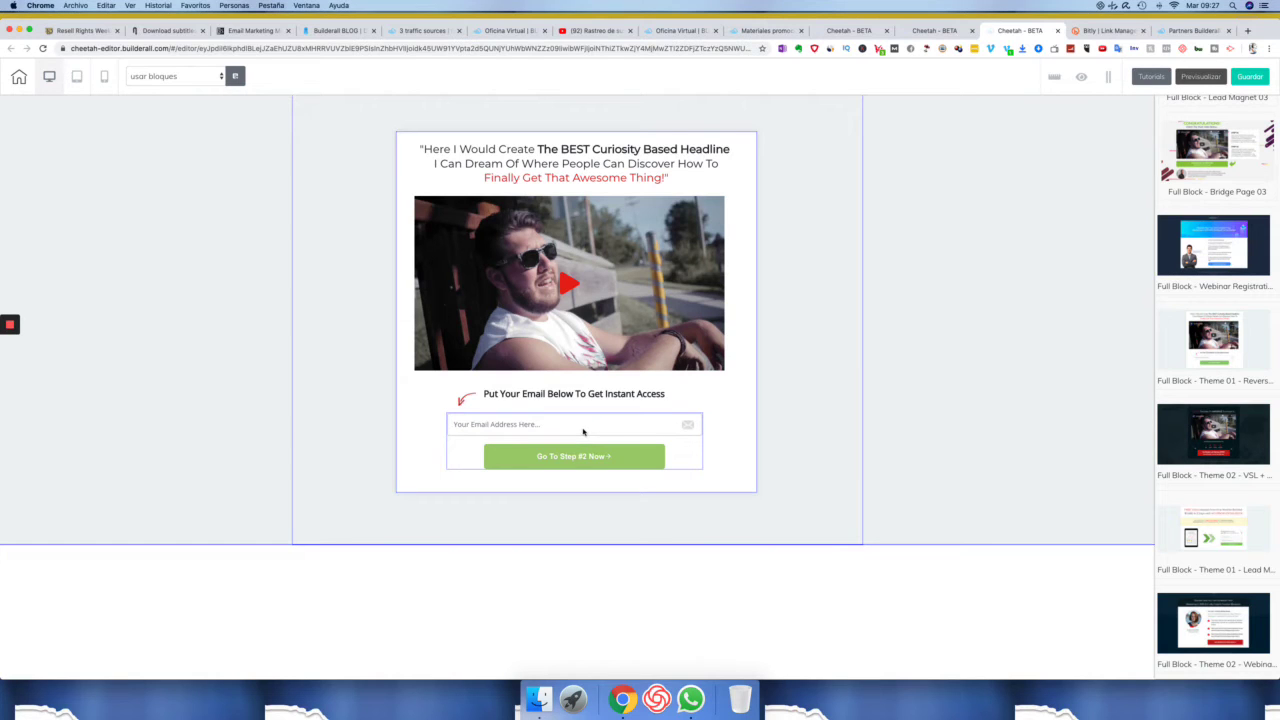
Inspect the general settings of the block's YouTube video, including the end of its video URL
{"action": "left_click", "coordinate": [519, 258]}
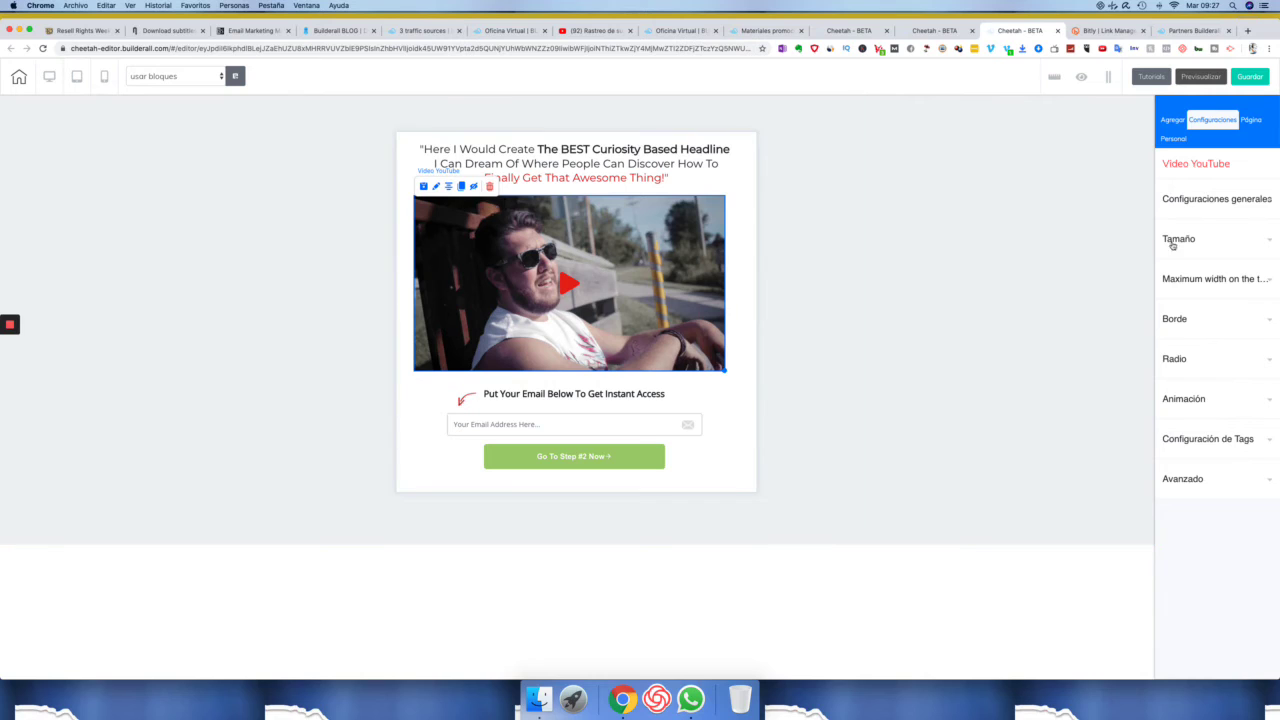
{"action": "left_click", "coordinate": [1175, 206]}
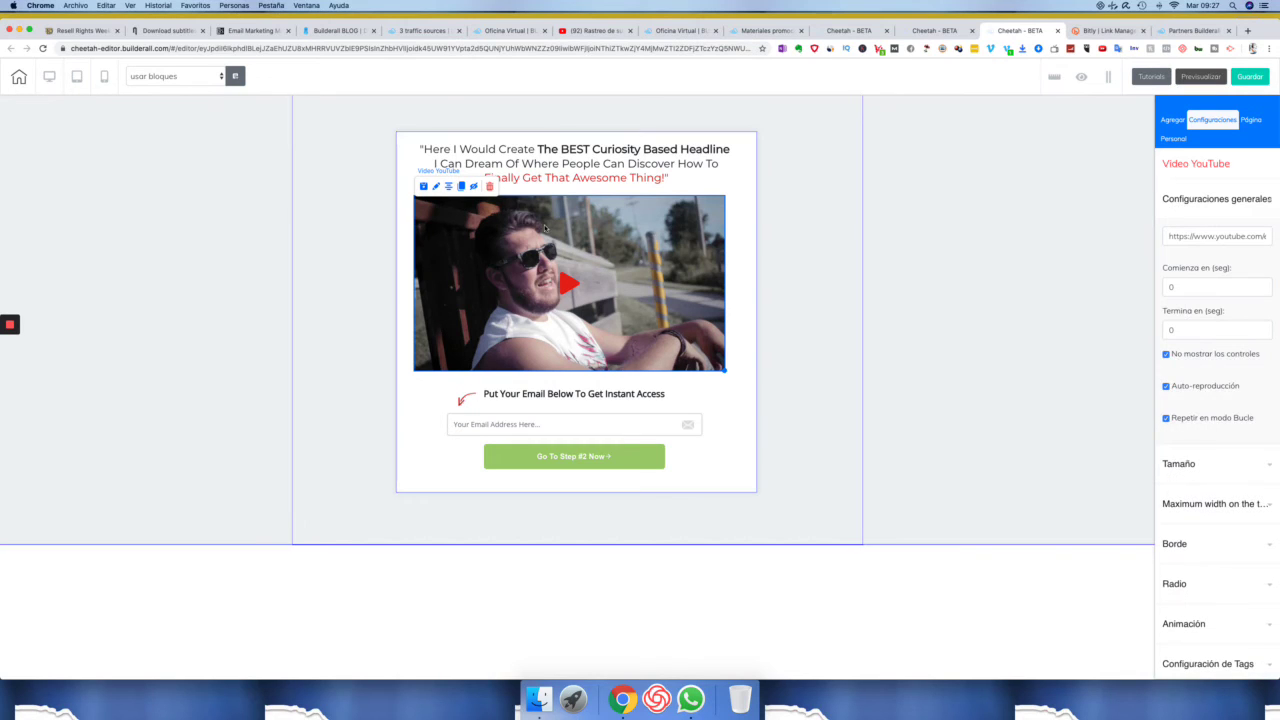
{"action": "left_click", "coordinate": [1171, 236]}
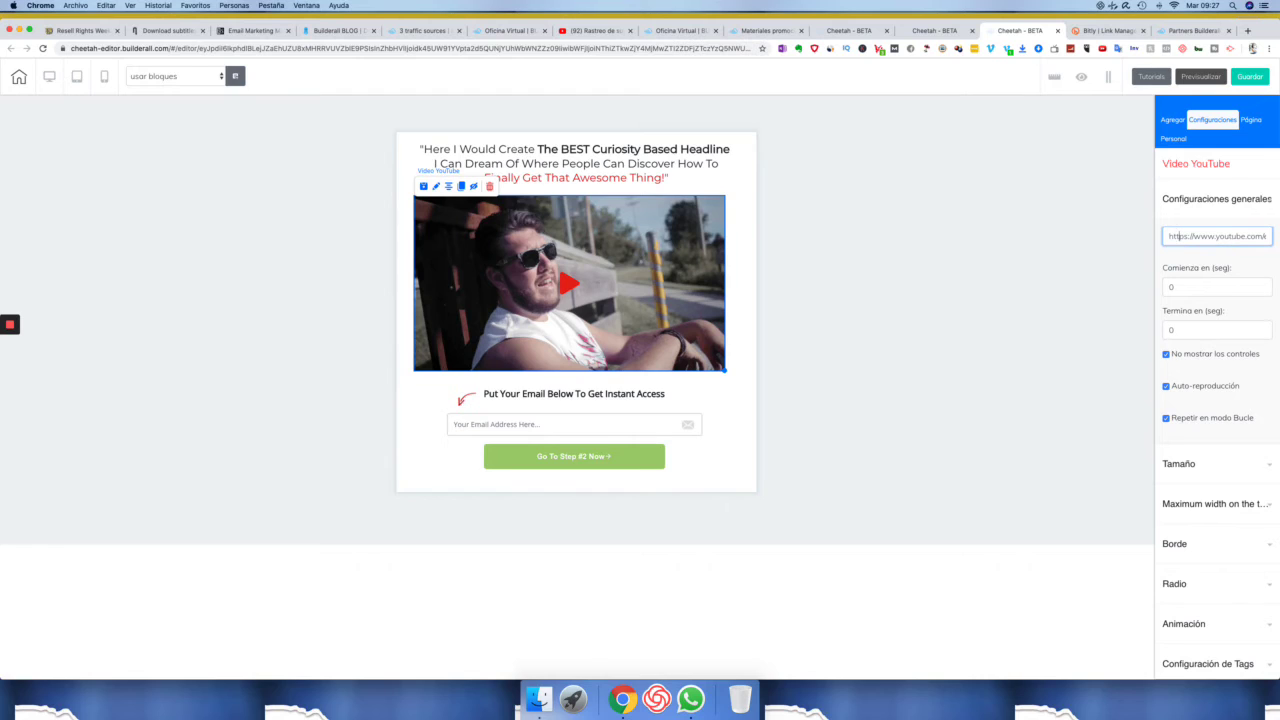
{"action": "key", "text": "End"}
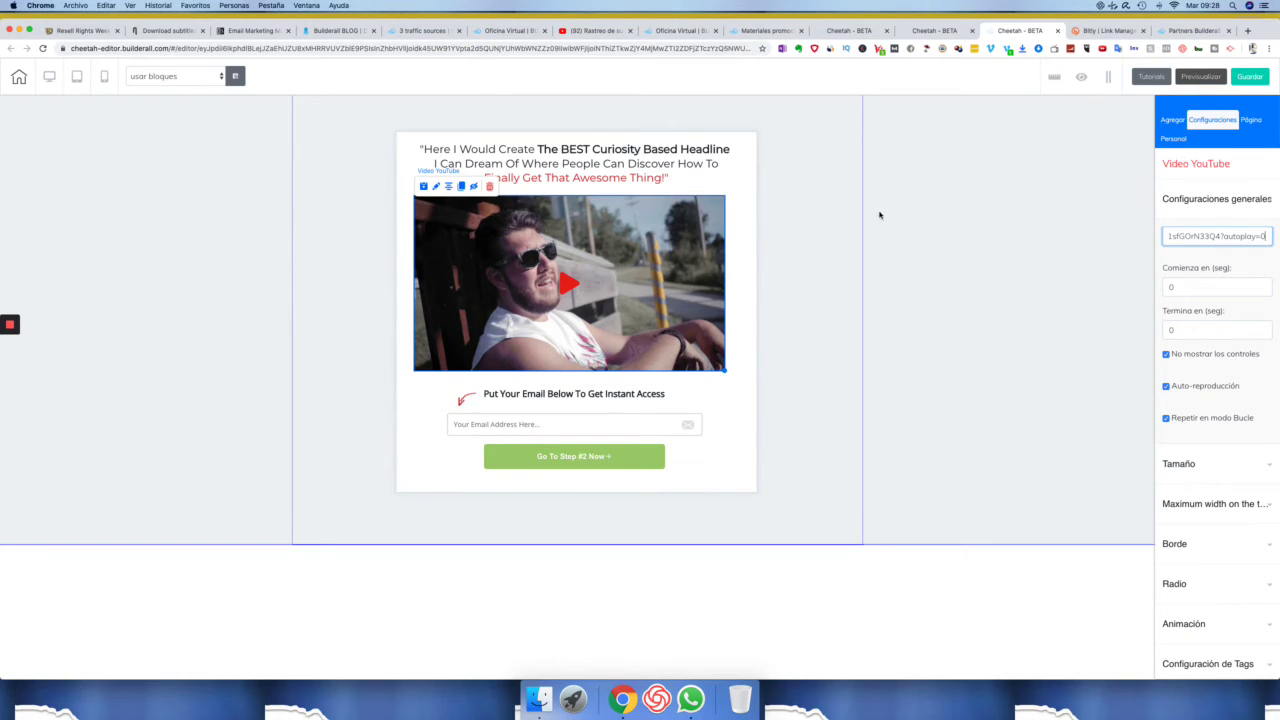
{"action": "left_click", "coordinate": [263, 110]}
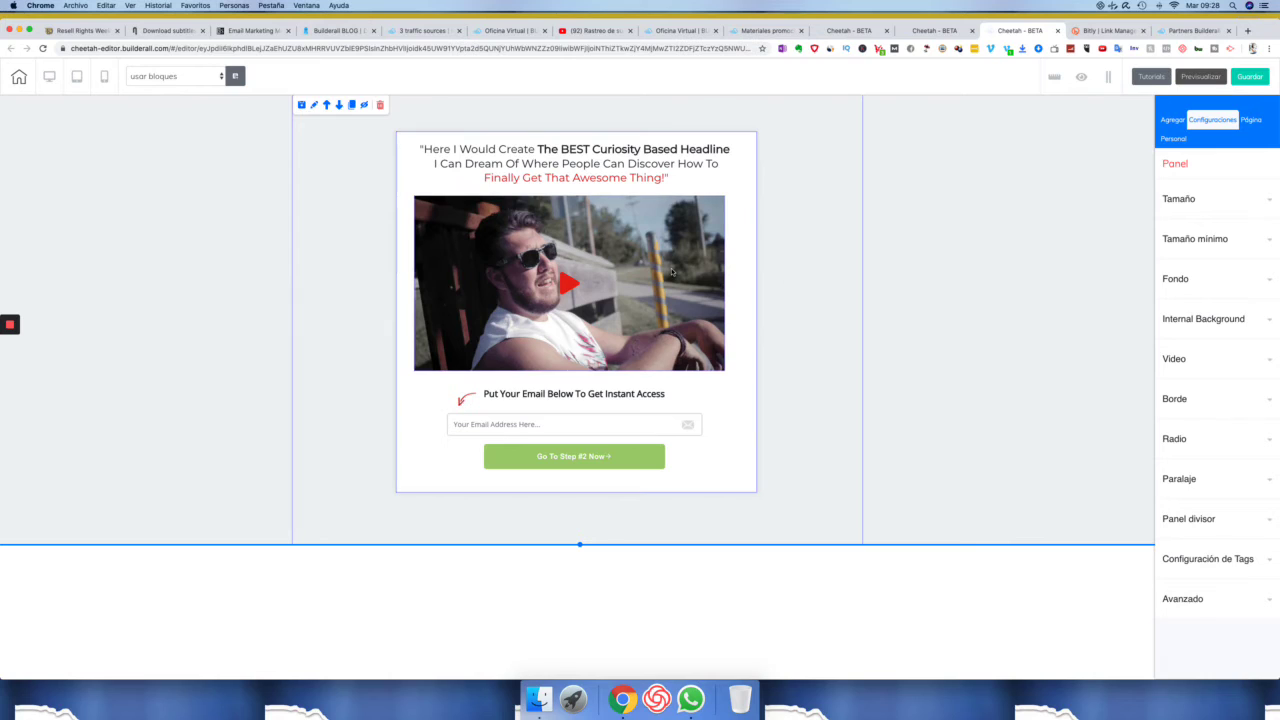
{"action": "left_click", "coordinate": [690, 320]}
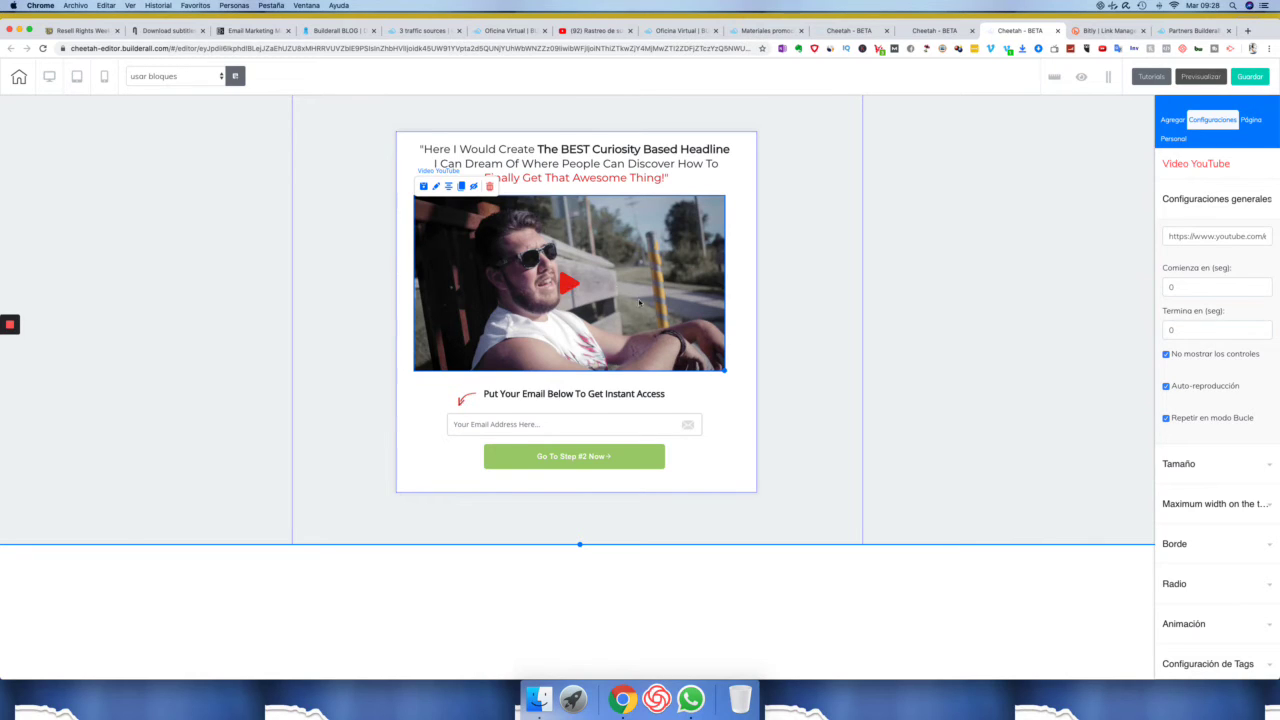
Delete the Theme 01 video block panel from the page and confirm its removal
{"action": "left_click", "coordinate": [700, 115]}
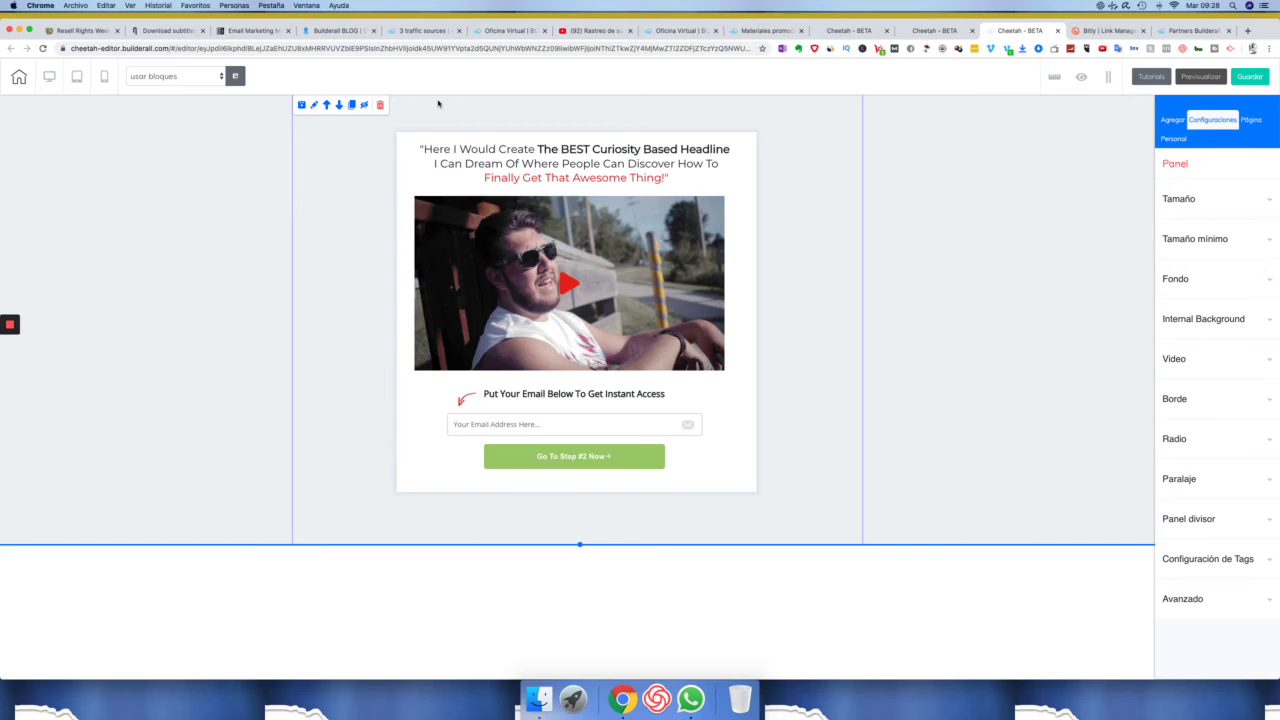
{"action": "left_click", "coordinate": [380, 105]}
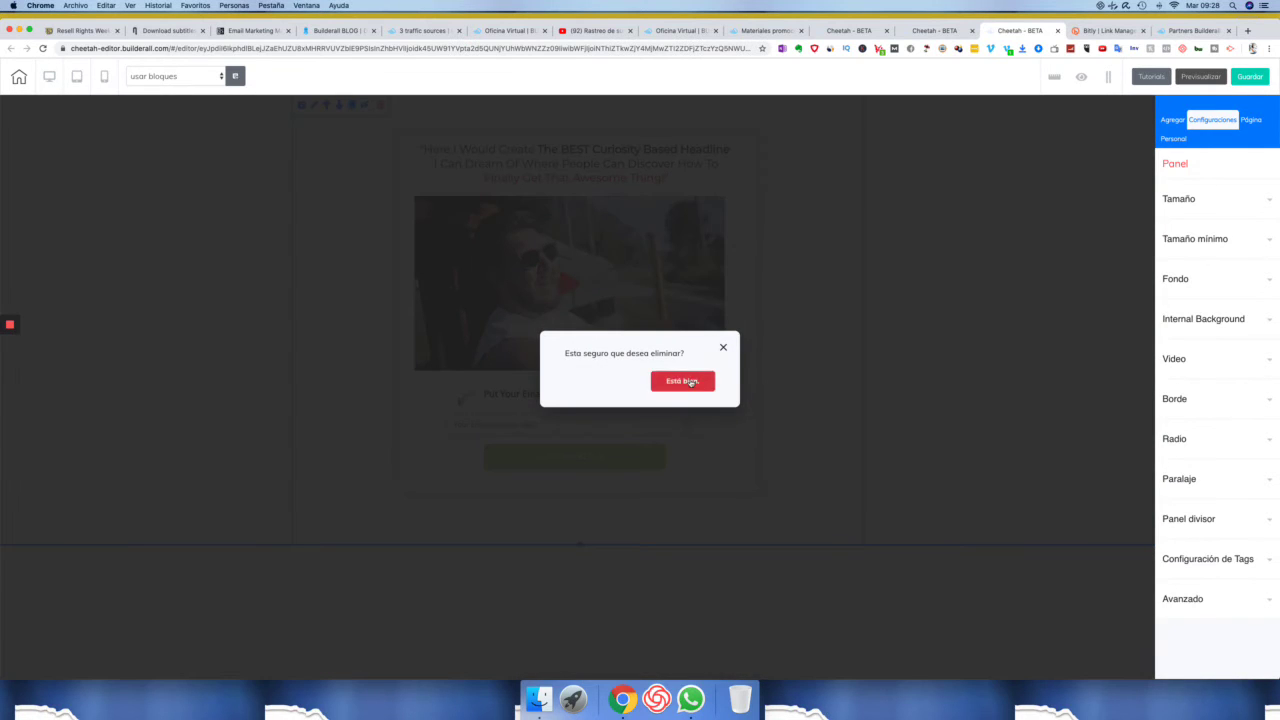
{"action": "left_click", "coordinate": [690, 382]}
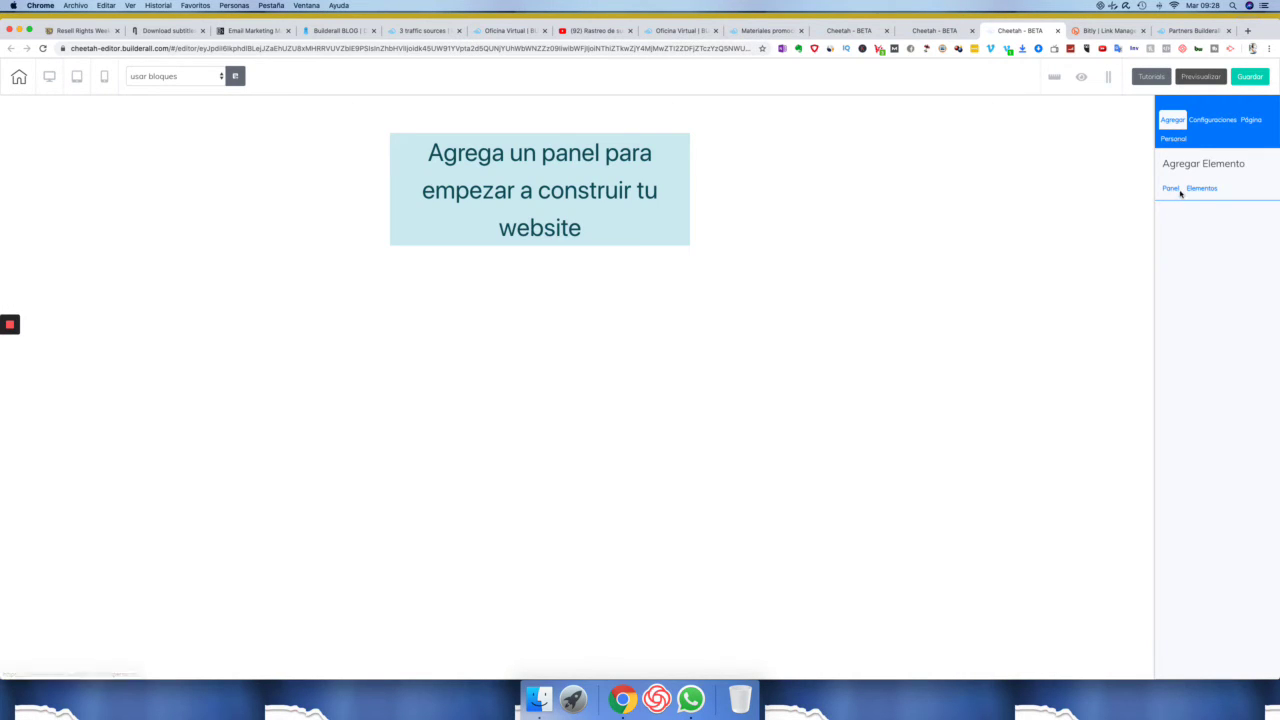
Browse the full block templates in the Bloques panel category, from Theme 01 through Theme 04
{"action": "left_click", "coordinate": [1180, 193]}
{"action": "scroll", "coordinate": [1206, 292], "scroll_direction": "down", "scroll_amount": 5}
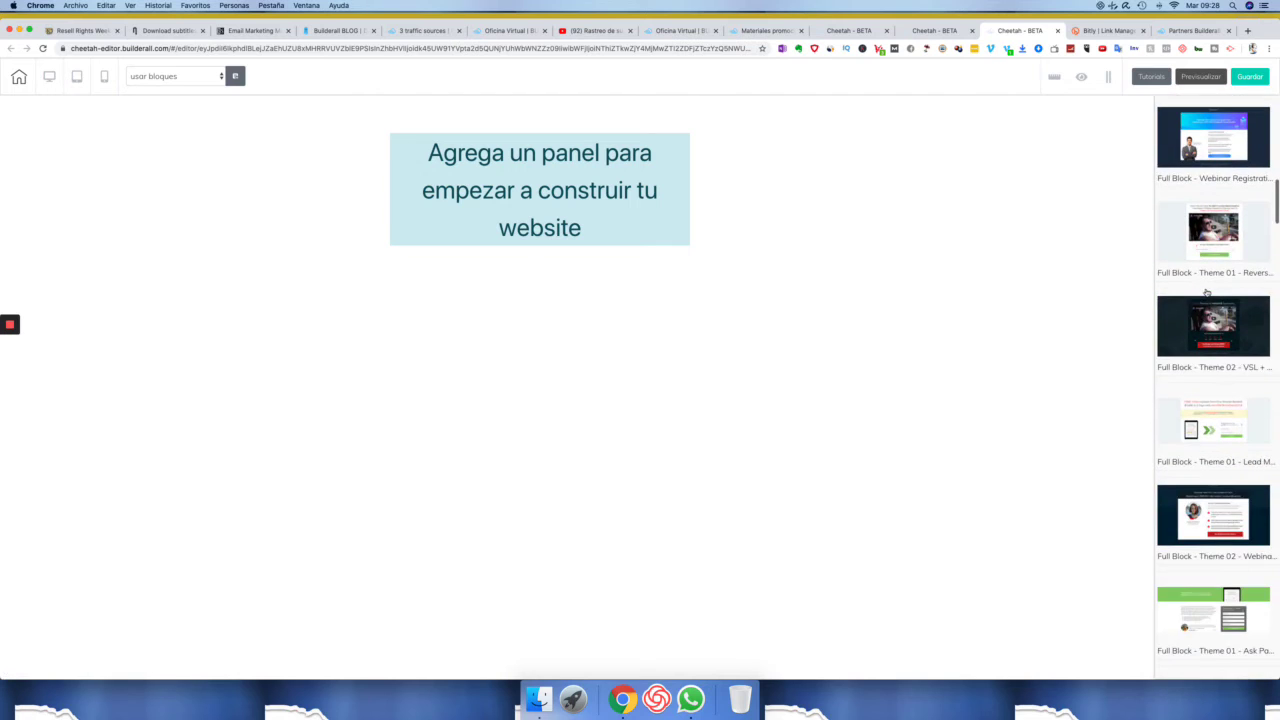
{"action": "scroll", "coordinate": [1206, 292], "scroll_direction": "down", "scroll_amount": 10}
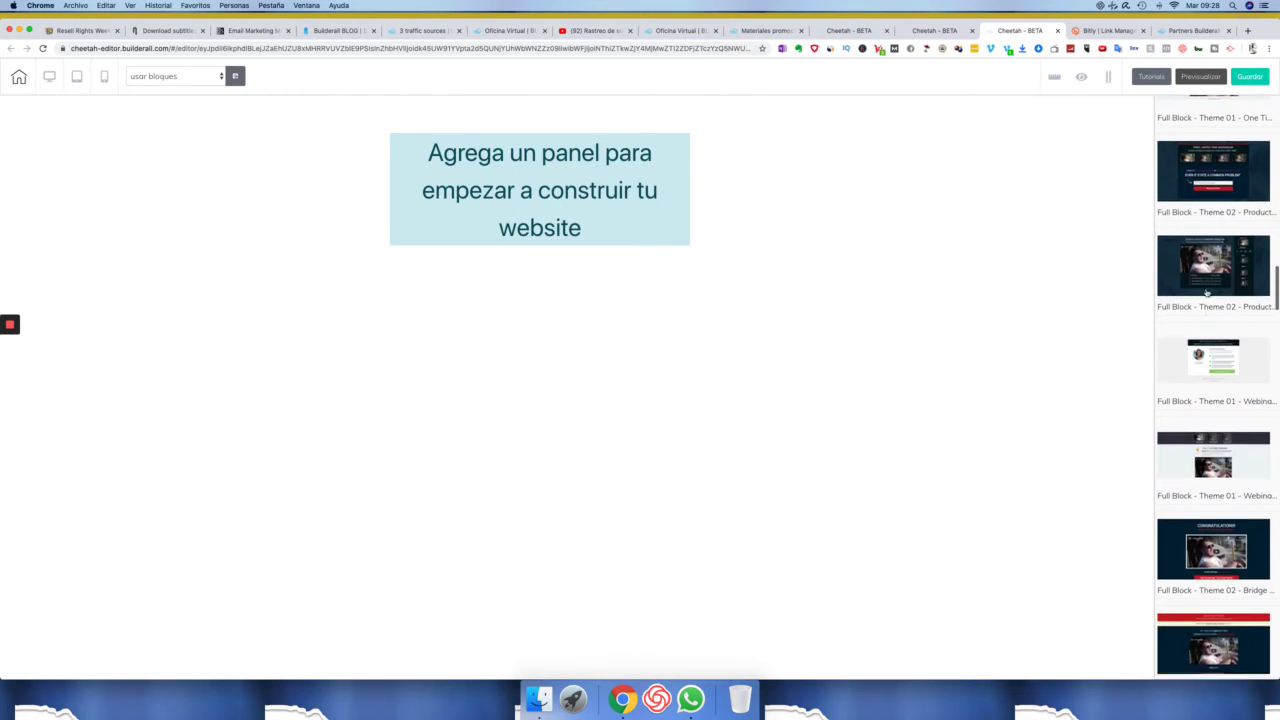
{"action": "scroll", "coordinate": [1206, 292], "scroll_direction": "down", "scroll_amount": 8}
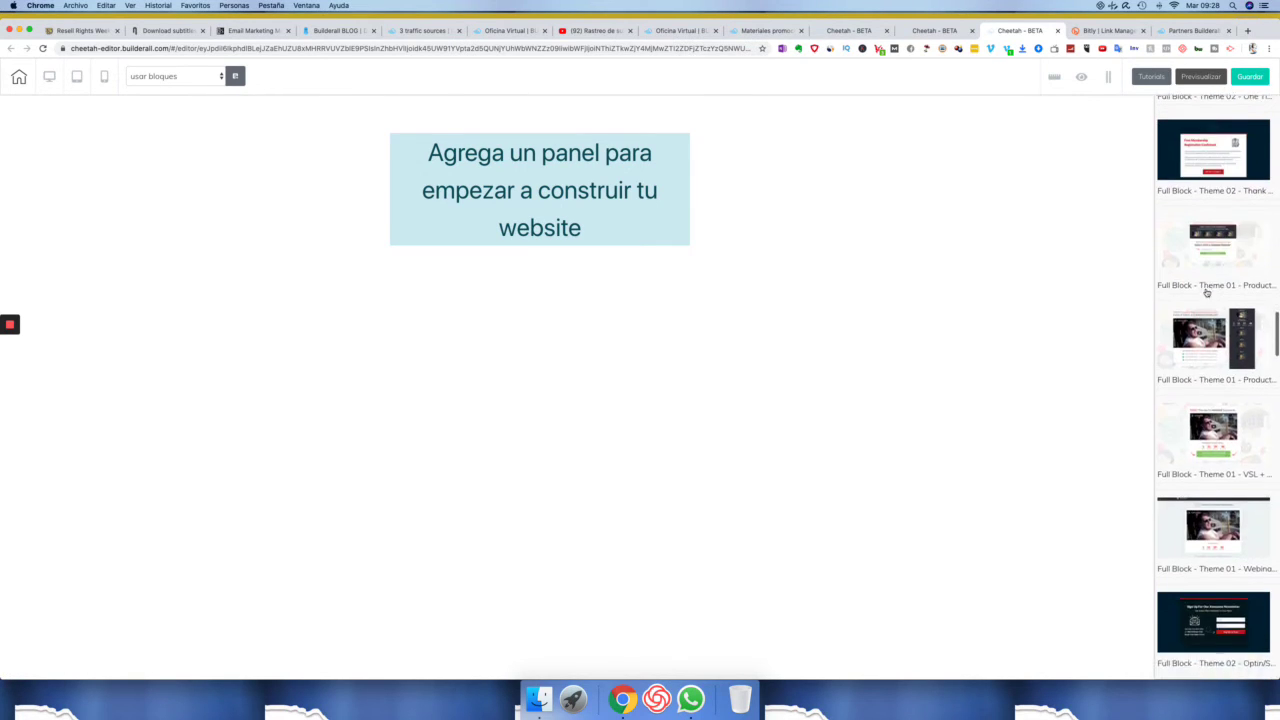
{"action": "scroll", "coordinate": [1206, 292], "scroll_direction": "down", "scroll_amount": 8}
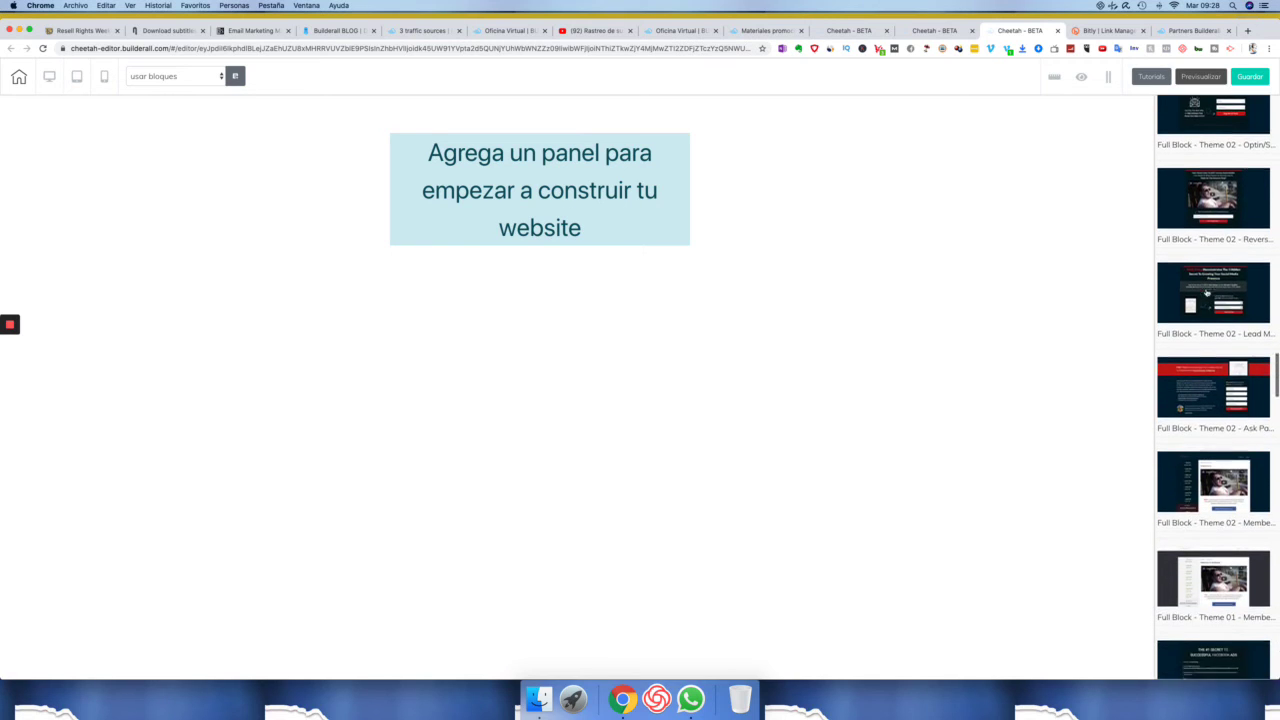
{"action": "scroll", "coordinate": [1206, 292], "scroll_direction": "down", "scroll_amount": 8}
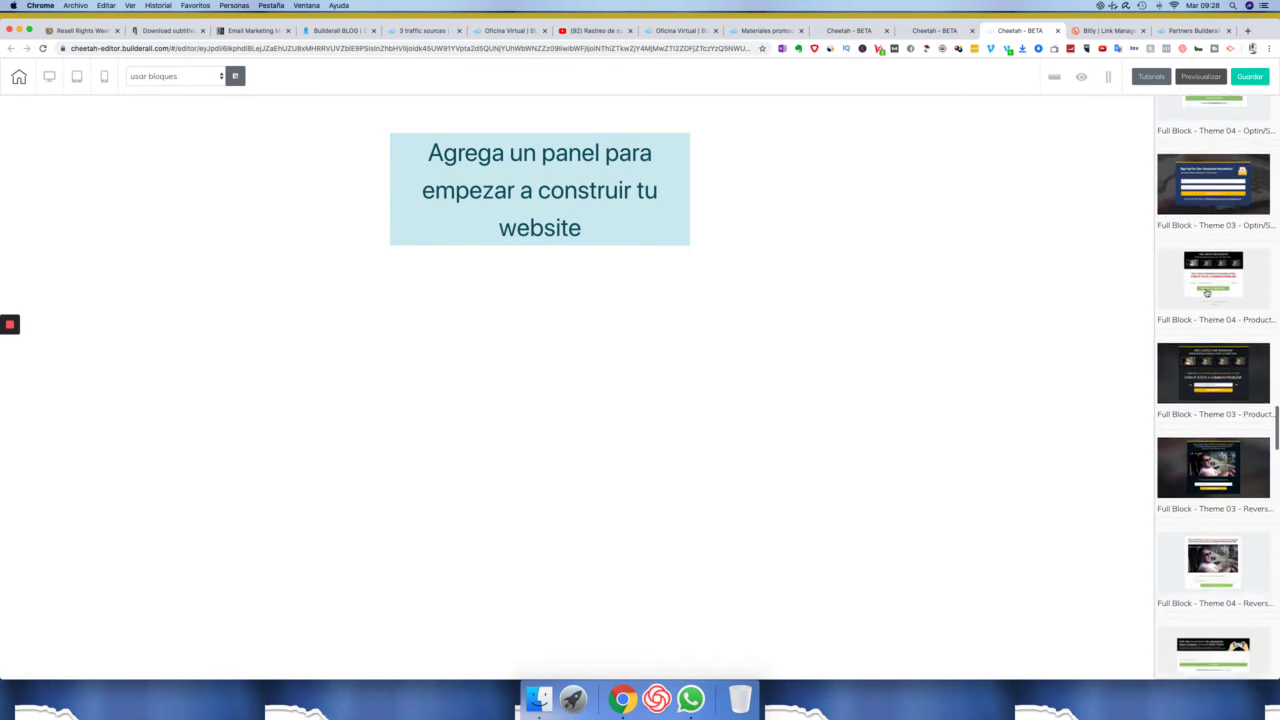
Examine the predesigned panels in the Llamados de Acción and Banners de pago categories and collapse both
{"action": "scroll", "coordinate": [1206, 292], "scroll_direction": "down", "scroll_amount": 2}
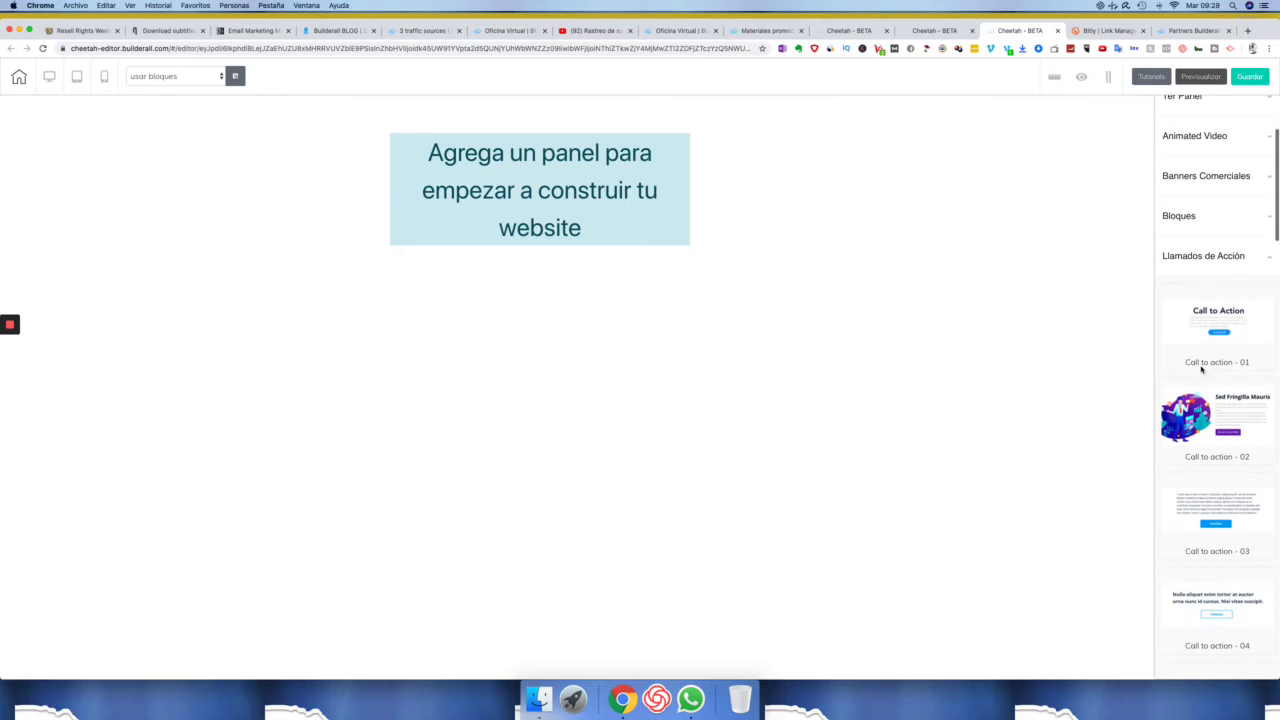
{"action": "scroll", "coordinate": [1203, 335], "scroll_direction": "up", "scroll_amount": 1}
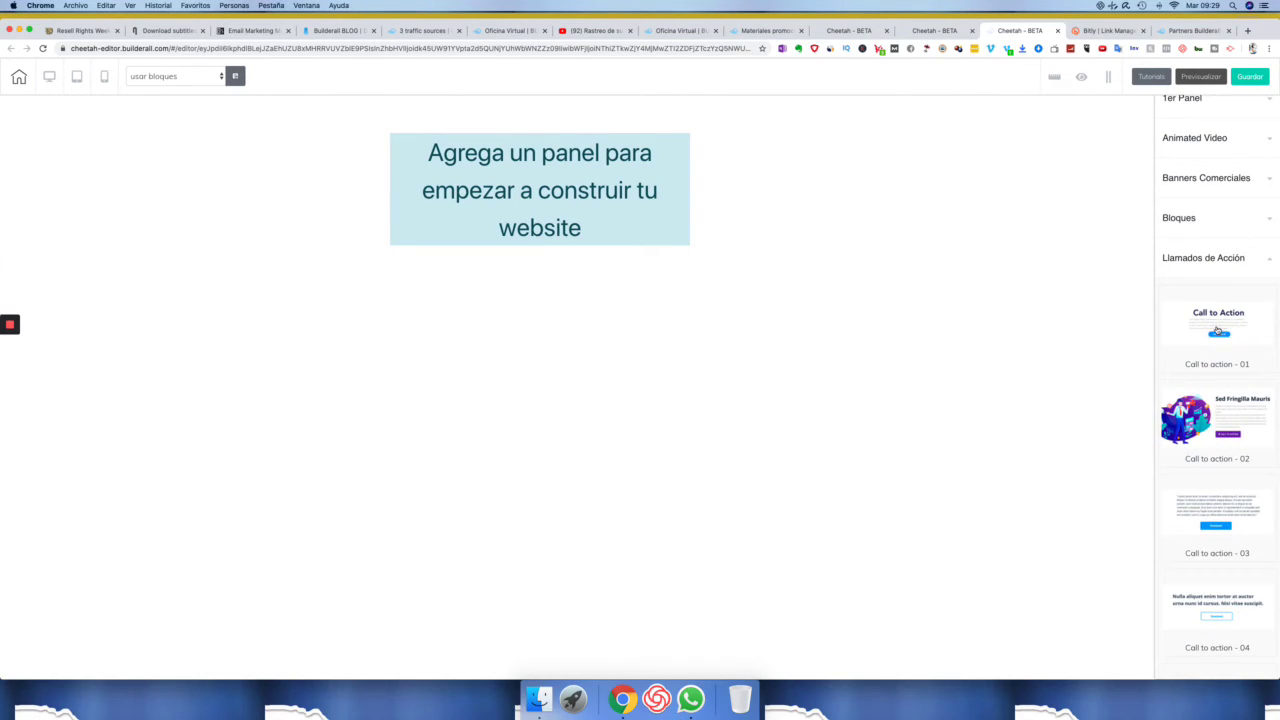
{"action": "scroll", "coordinate": [1229, 339], "scroll_direction": "down", "scroll_amount": 2}
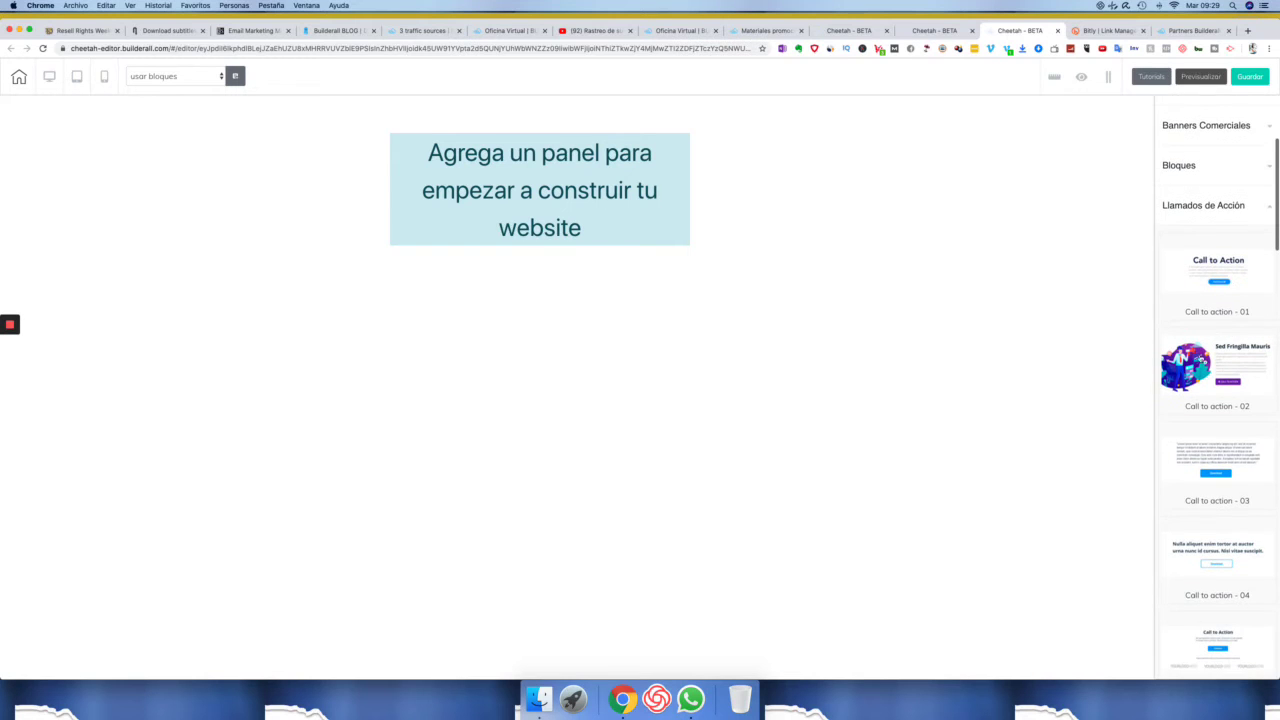
{"action": "scroll", "coordinate": [1200, 390], "scroll_direction": "down", "scroll_amount": 5}
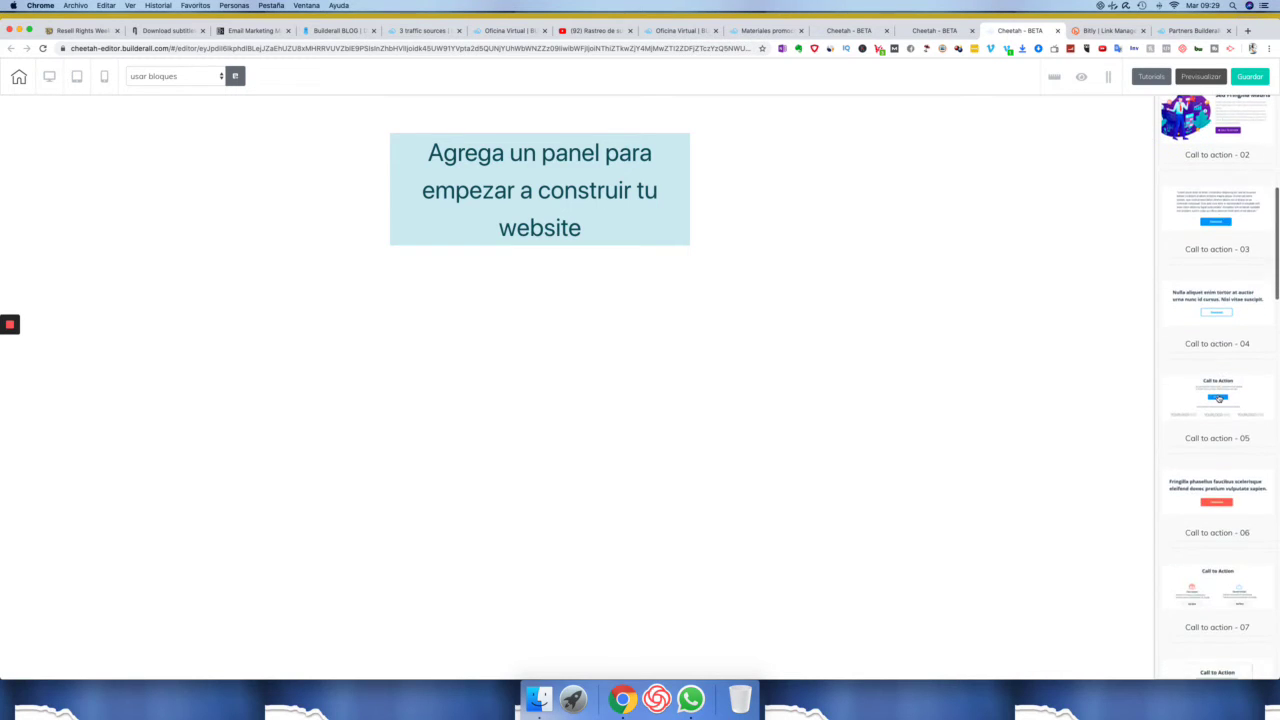
{"action": "scroll", "coordinate": [1210, 420], "scroll_direction": "down", "scroll_amount": 3}
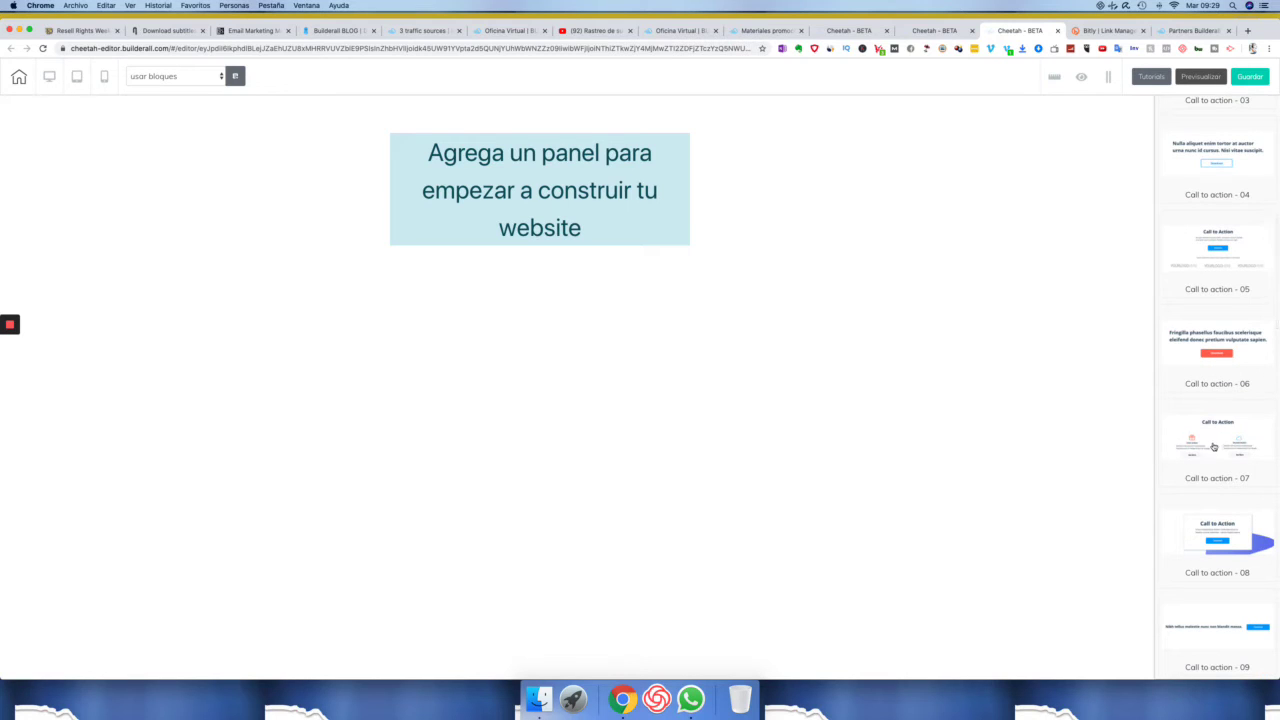
{"action": "scroll", "coordinate": [1196, 444], "scroll_direction": "down", "scroll_amount": 4}
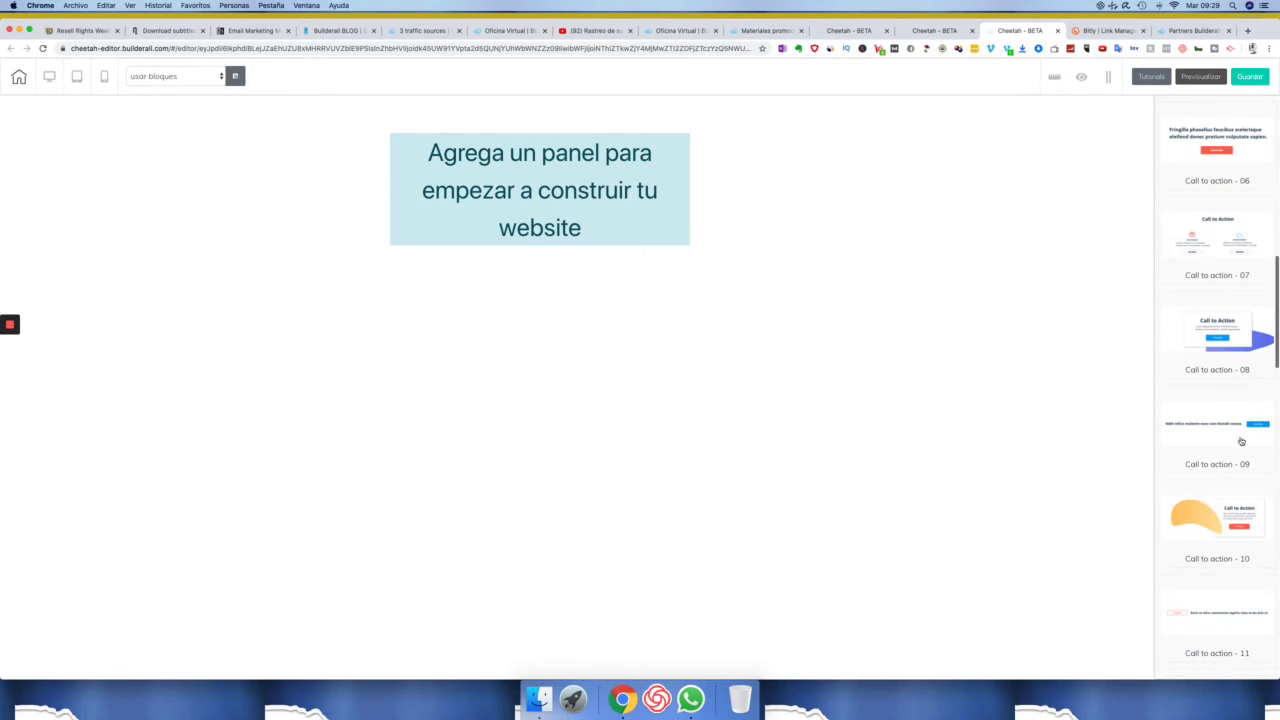
{"action": "scroll", "coordinate": [1194, 527], "scroll_direction": "up", "scroll_amount": 10}
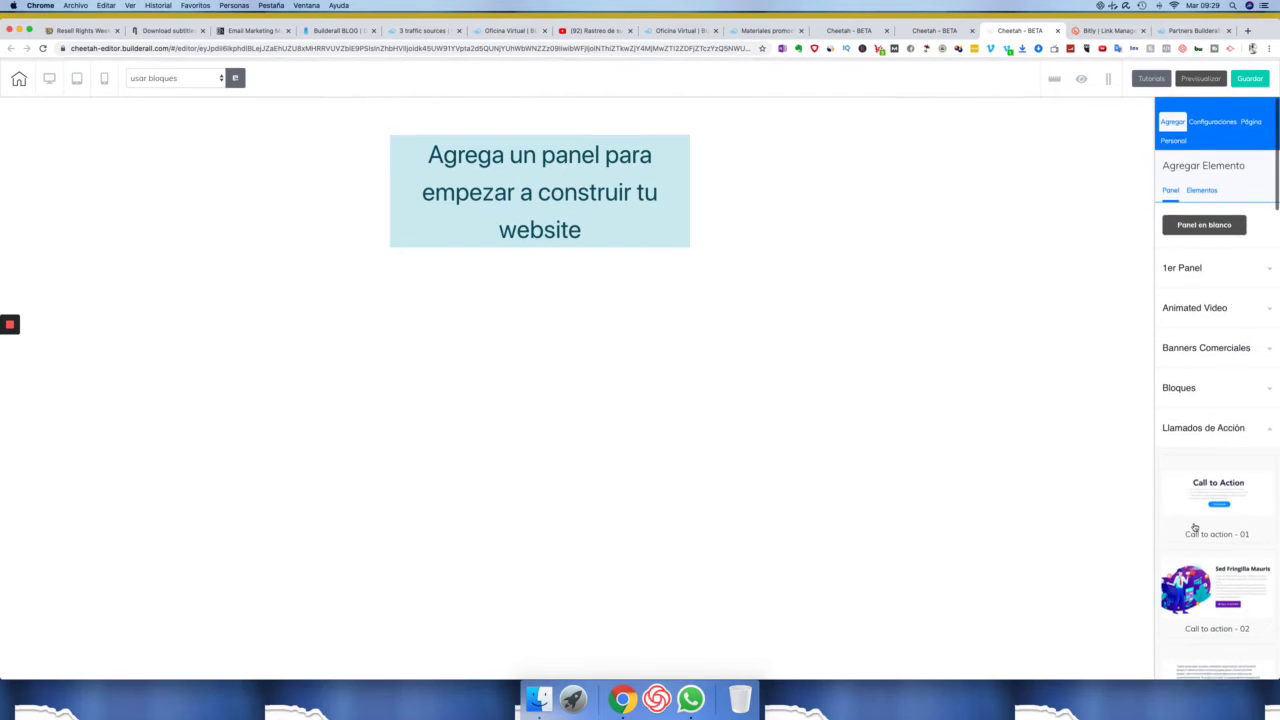
{"action": "left_click", "coordinate": [1194, 424]}
{"action": "scroll", "coordinate": [1194, 430], "scroll_direction": "down", "scroll_amount": 2}
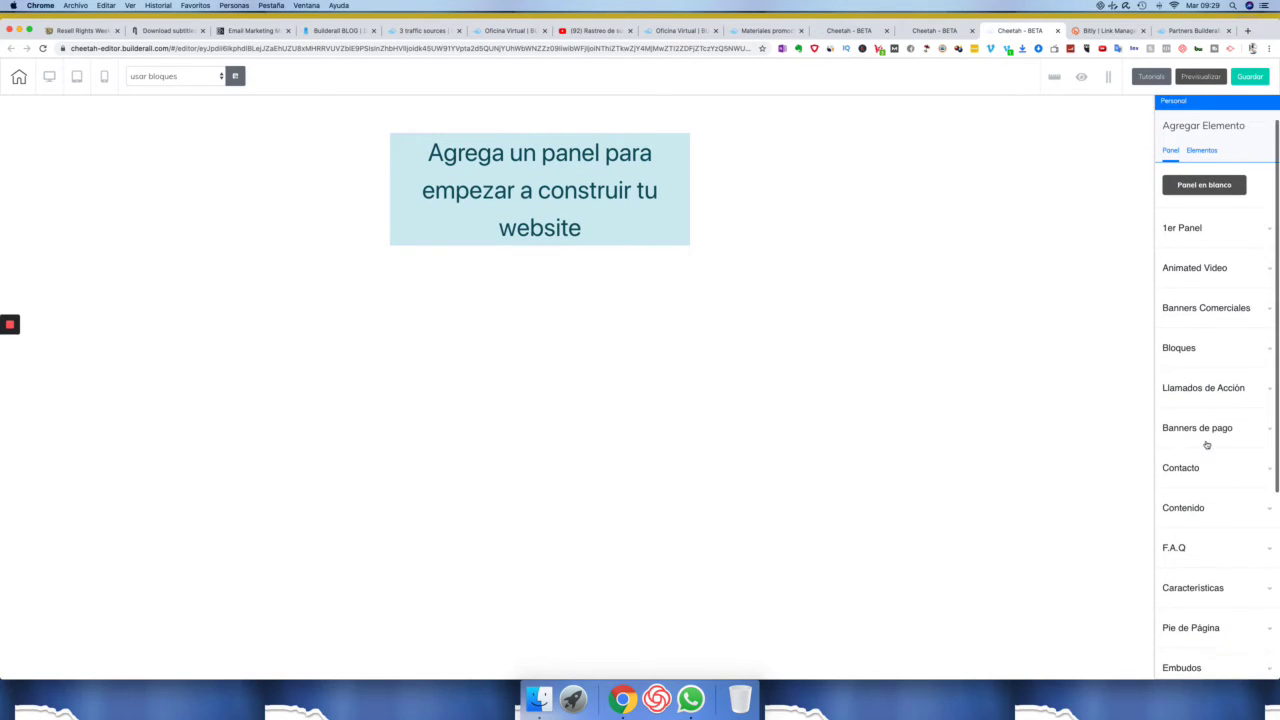
{"action": "left_click", "coordinate": [1192, 424]}
{"action": "scroll", "coordinate": [1192, 430], "scroll_direction": "down", "scroll_amount": 1}
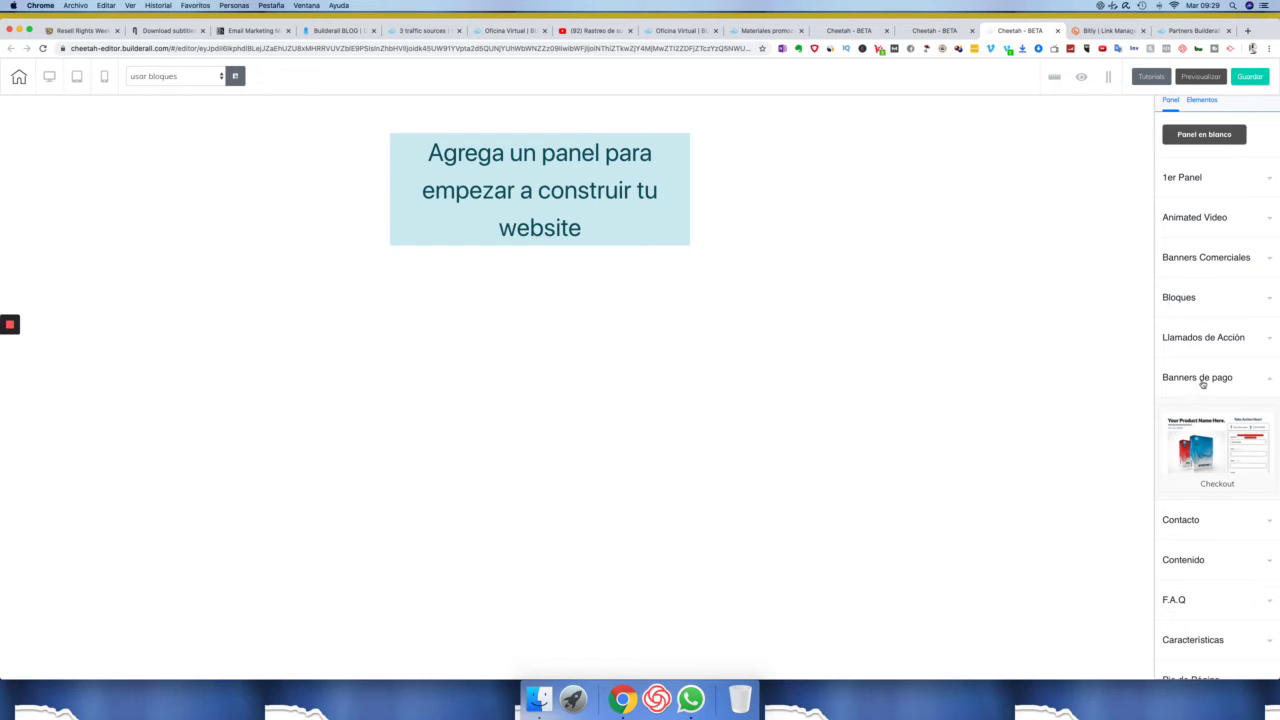
{"action": "left_click", "coordinate": [1203, 384]}
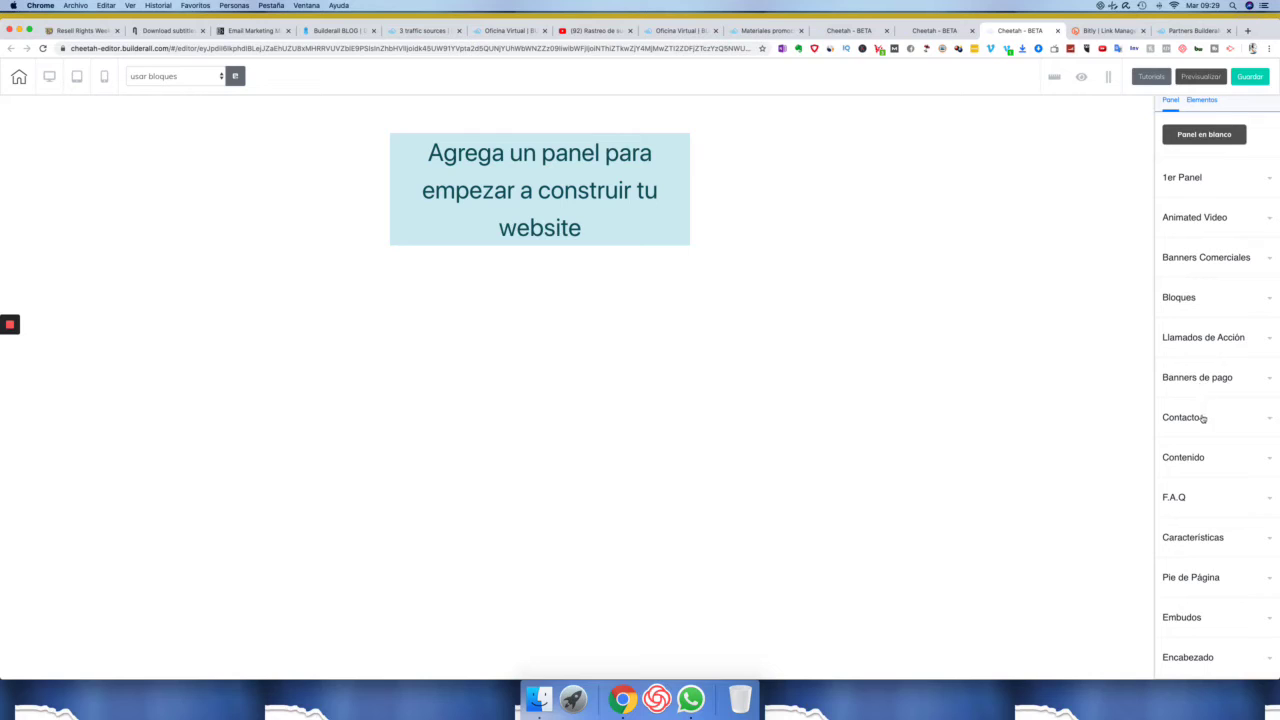
Add the Contacts - 03 panel from the Contacto category to the empty page
{"action": "left_click", "coordinate": [1190, 418]}
{"action": "scroll", "coordinate": [1197, 424], "scroll_direction": "down", "scroll_amount": 2}
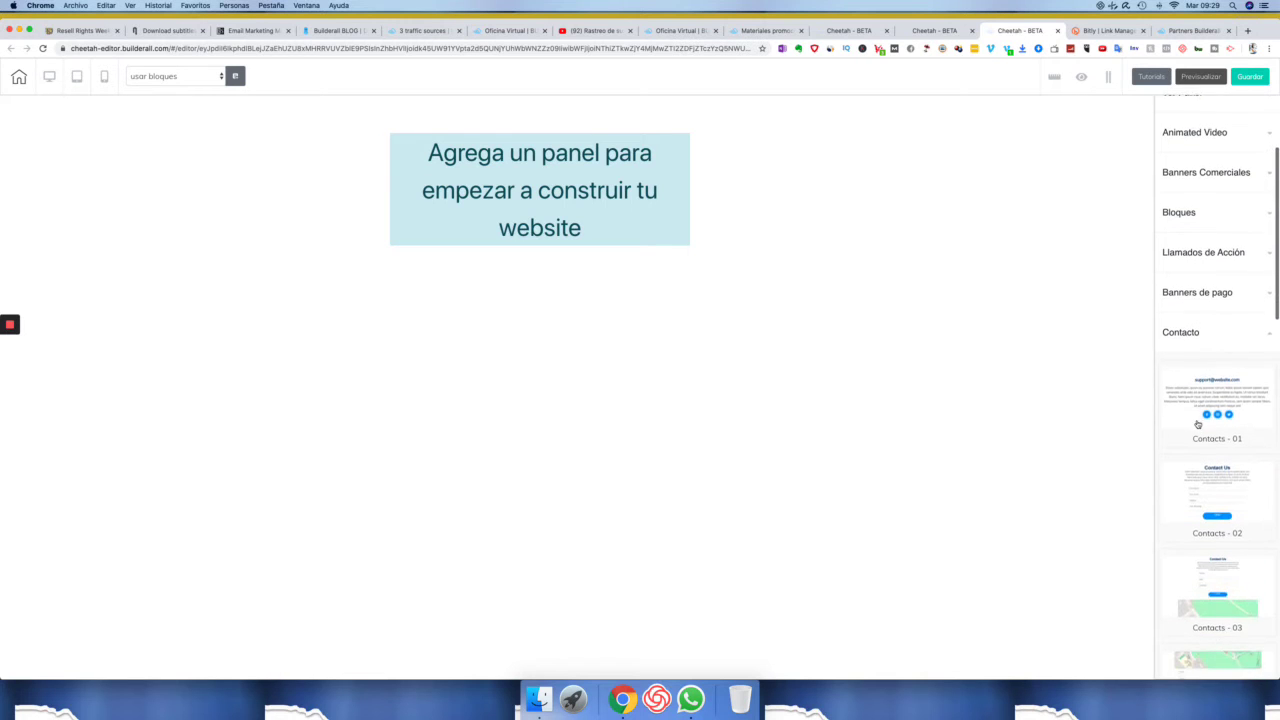
{"action": "scroll", "coordinate": [1197, 425], "scroll_direction": "down", "scroll_amount": 2}
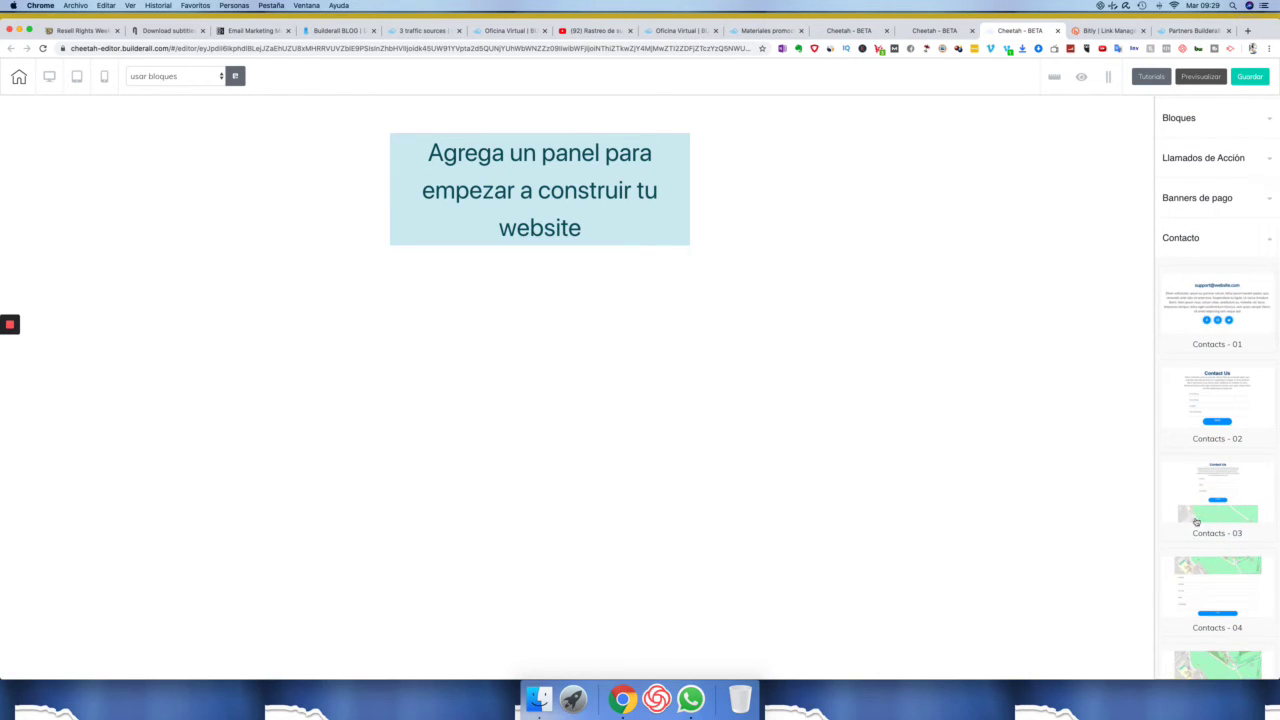
{"action": "left_click", "coordinate": [1240, 500]}
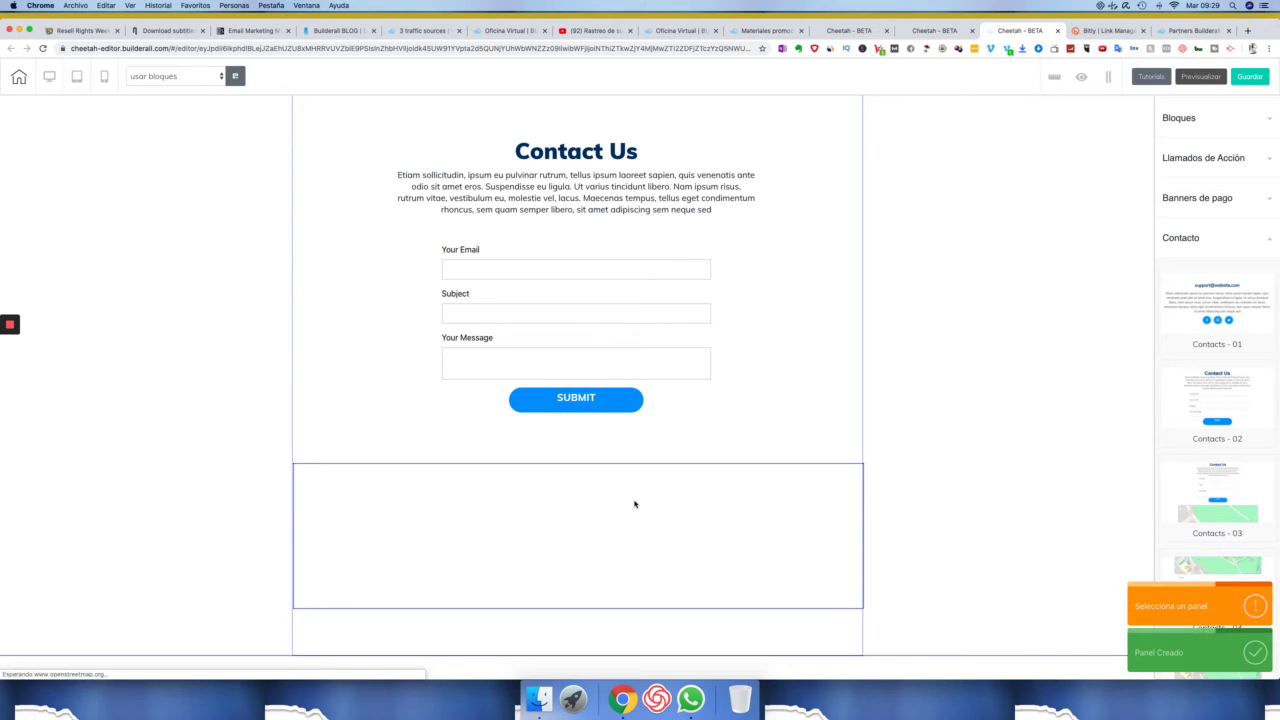
Select the map iframe below the contact form and examine its URL and HTML code settings
{"action": "left_click", "coordinate": [646, 499]}
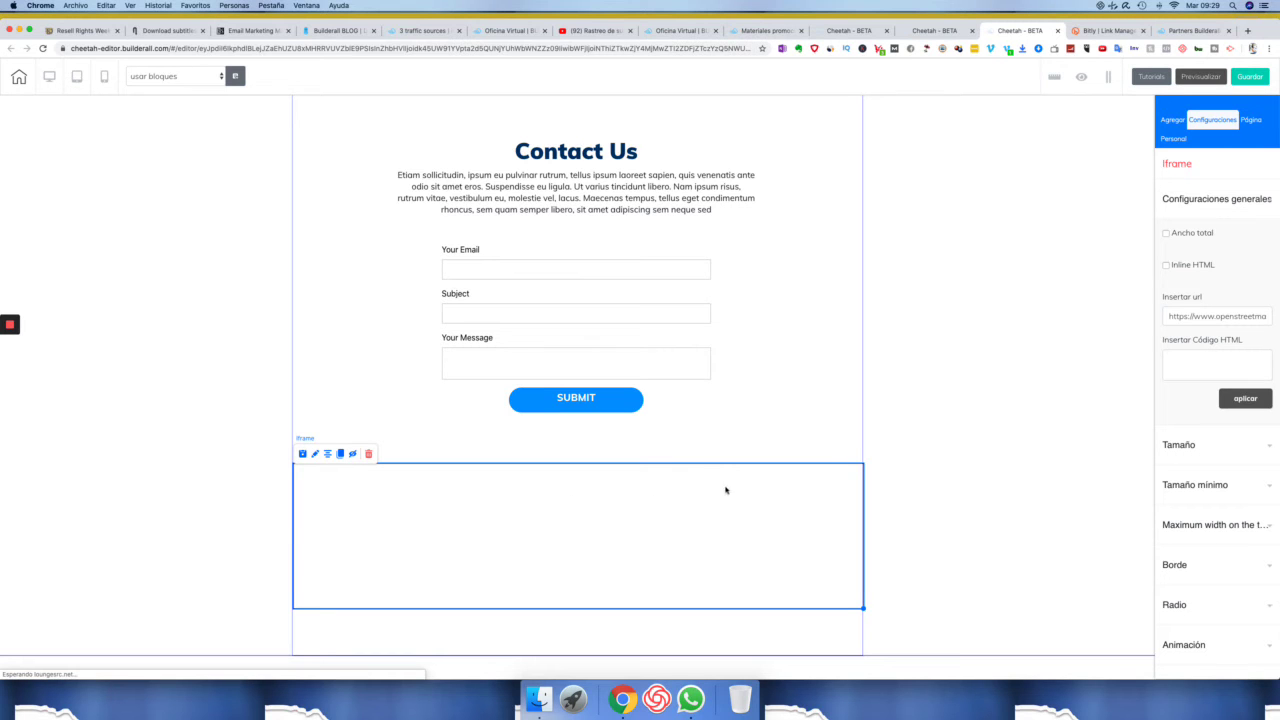
{"action": "scroll", "coordinate": [1200, 360], "scroll_direction": "up", "scroll_amount": 5}
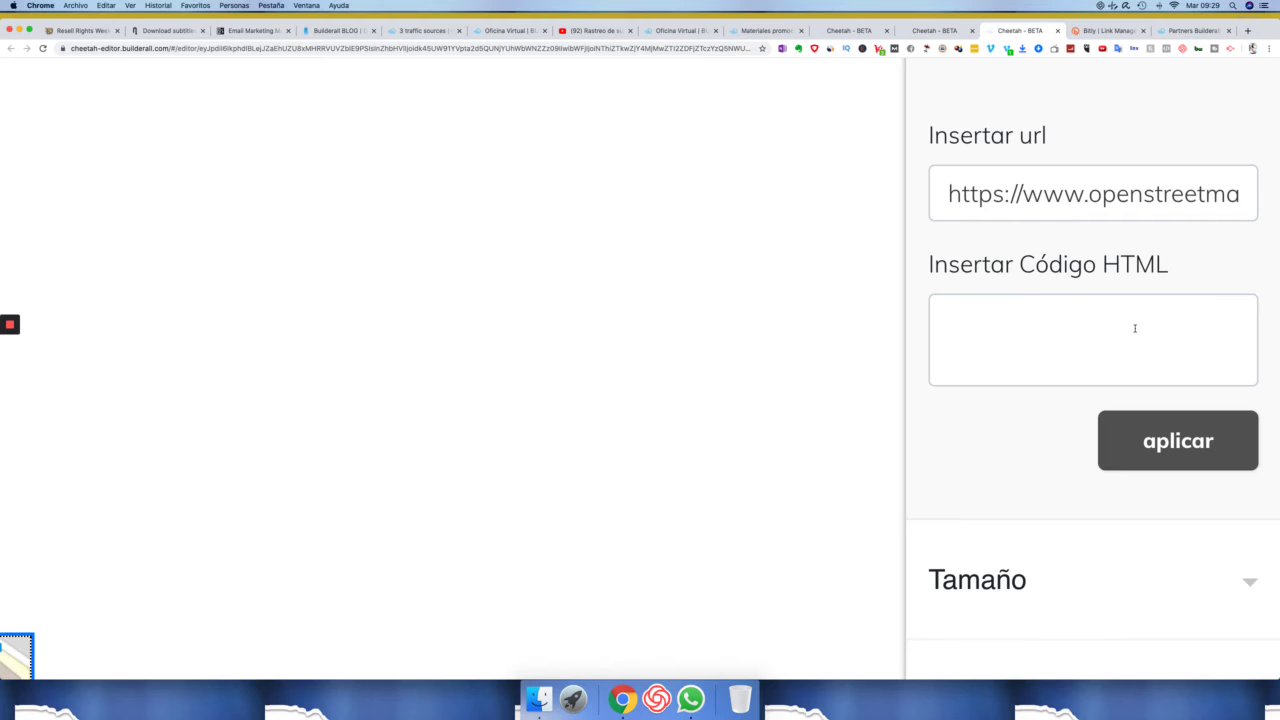
{"action": "scroll", "coordinate": [1135, 328], "scroll_direction": "down", "scroll_amount": 5}
{"action": "scroll", "coordinate": [983, 328], "scroll_direction": "down", "scroll_amount": 3}
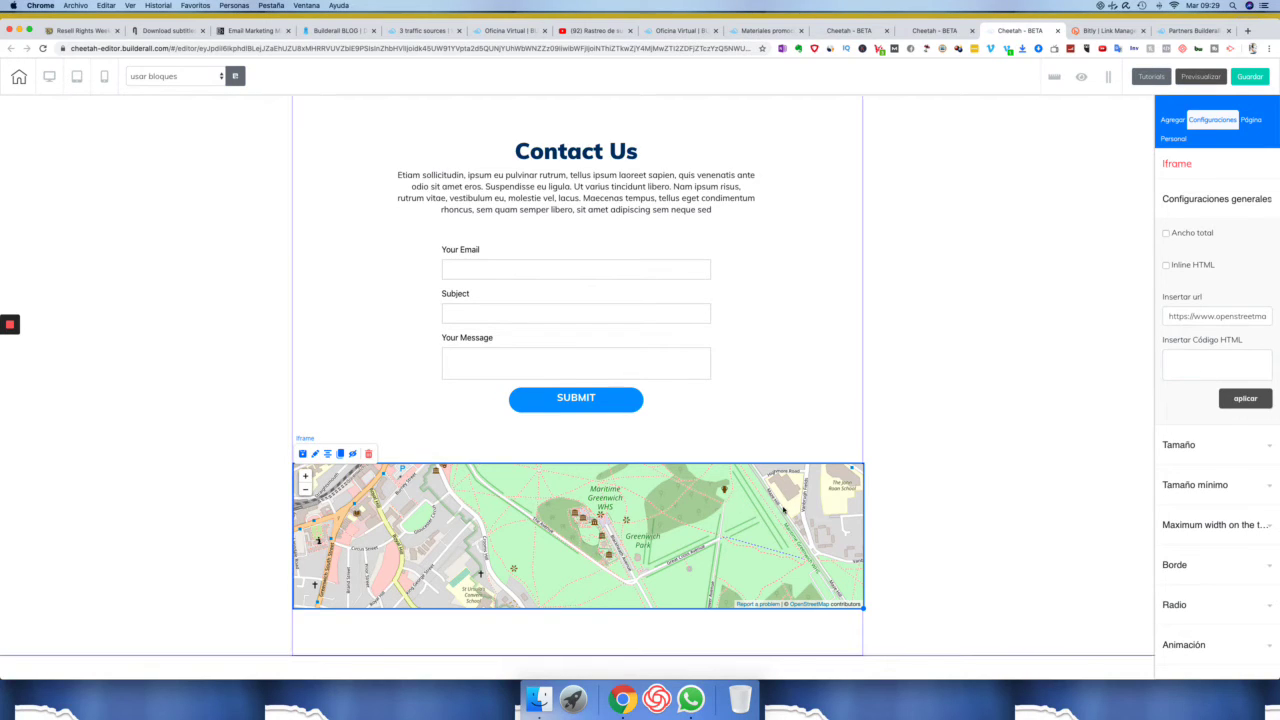
Delete the Contact Us panel with the map from the page and confirm its removal
{"action": "left_click", "coordinate": [200, 123]}
{"action": "left_click", "coordinate": [381, 106]}
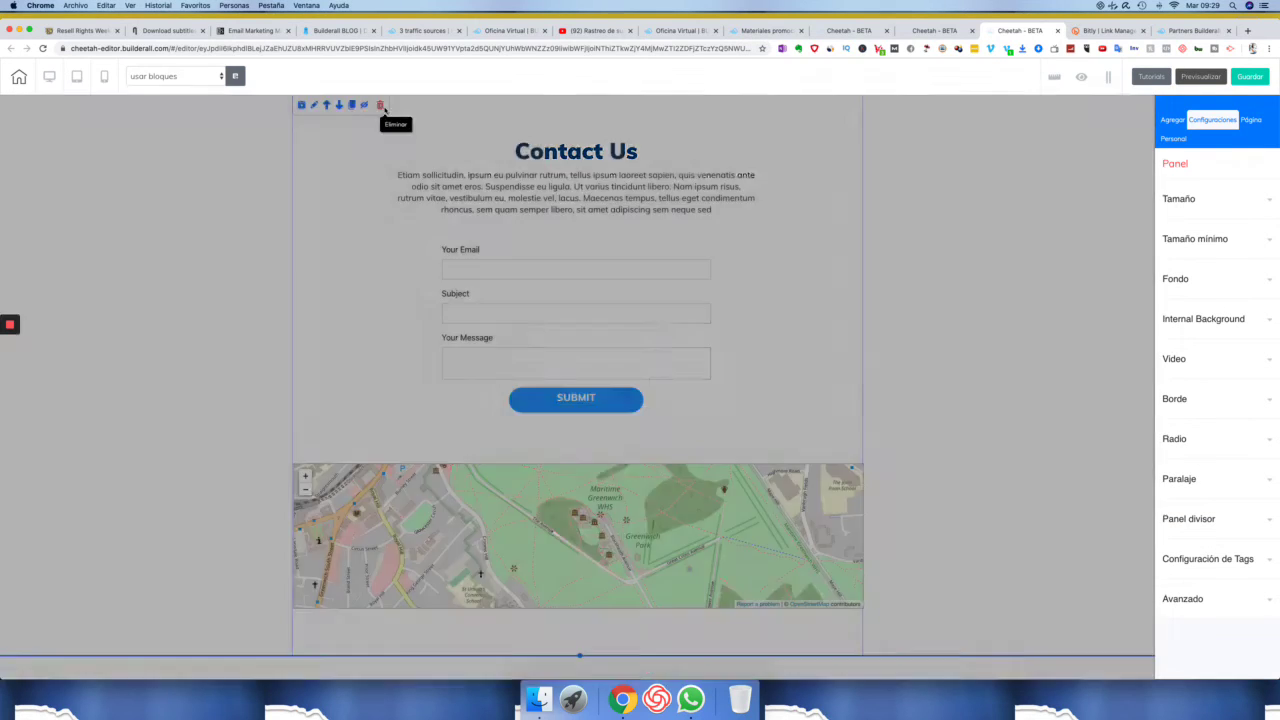
{"action": "left_click", "coordinate": [707, 381]}
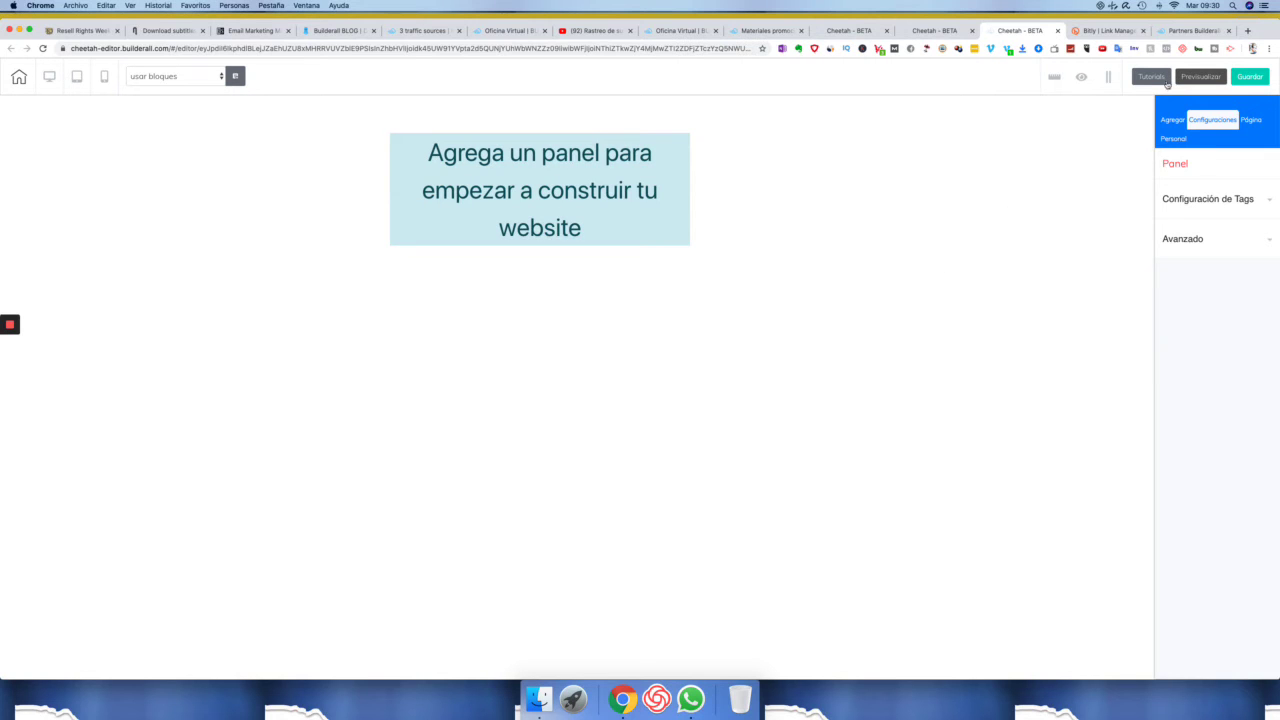
Return to the predesigned panel categories for adding elements and collapse the Contacto category
{"action": "left_click", "coordinate": [1172, 120]}
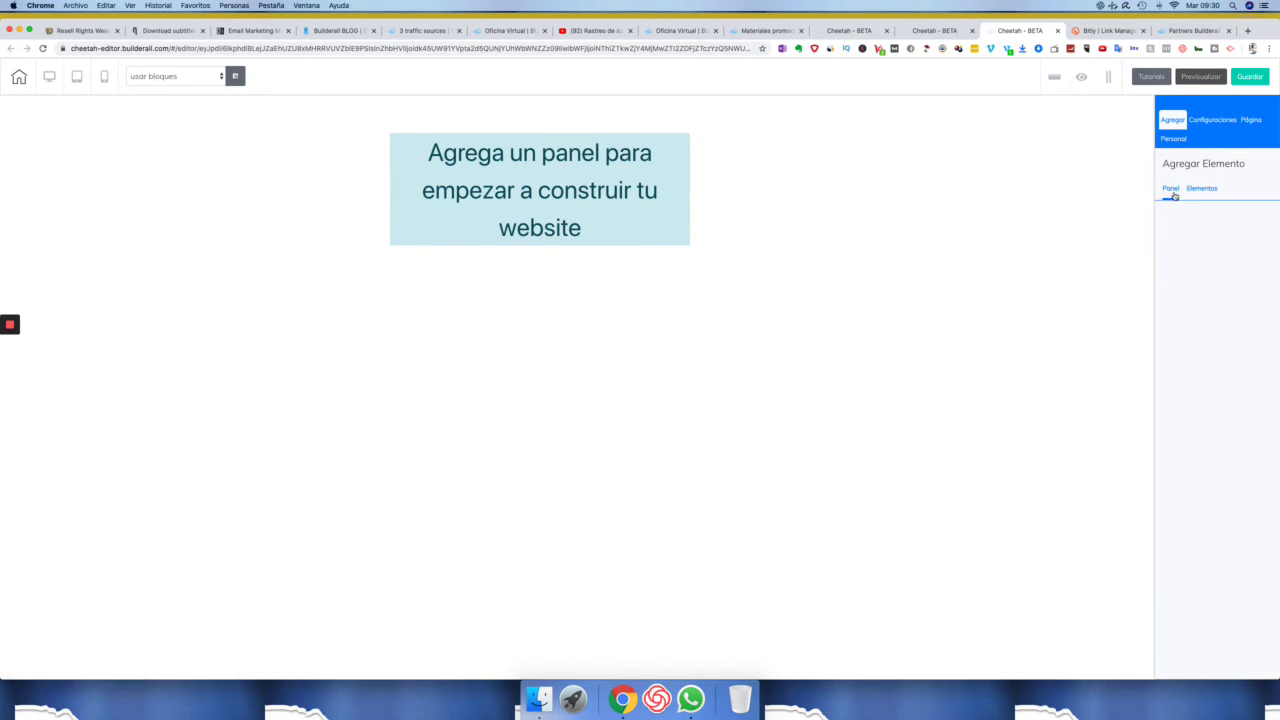
{"action": "left_click", "coordinate": [1174, 196]}
{"action": "scroll", "coordinate": [1200, 337], "scroll_direction": "down", "scroll_amount": 5}
{"action": "scroll", "coordinate": [1200, 337], "scroll_direction": "up", "scroll_amount": 4}
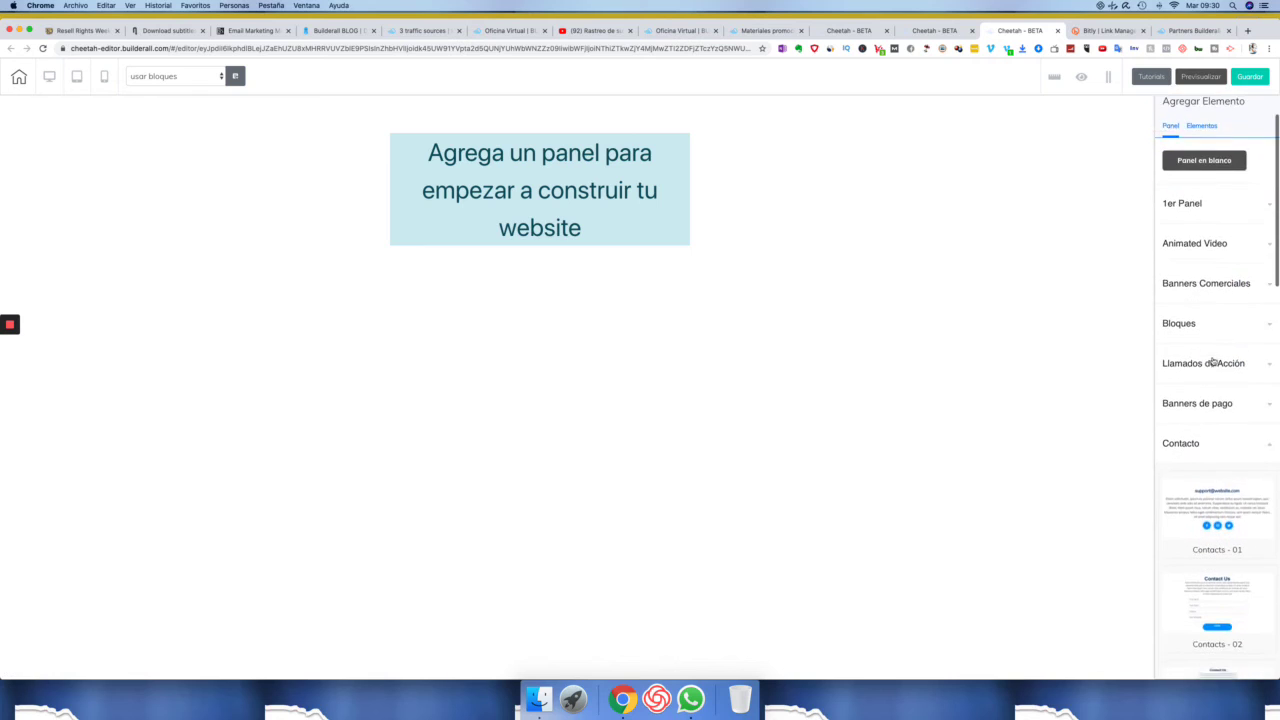
{"action": "scroll", "coordinate": [1213, 362], "scroll_direction": "down", "scroll_amount": 1}
{"action": "left_click", "coordinate": [1196, 357]}
{"action": "left_click", "coordinate": [1200, 357]}
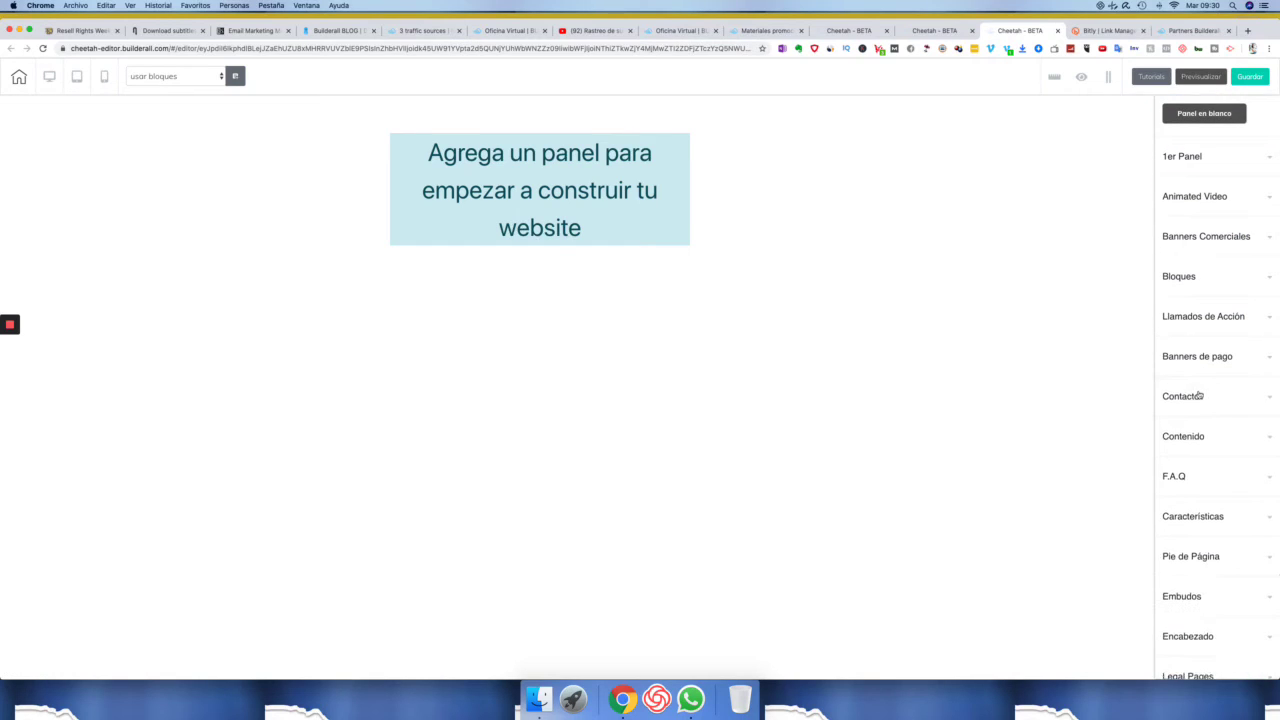
{"action": "left_click", "coordinate": [1199, 397]}
{"action": "left_click", "coordinate": [1197, 398]}
{"action": "scroll", "coordinate": [1195, 390], "scroll_direction": "down", "scroll_amount": 2}
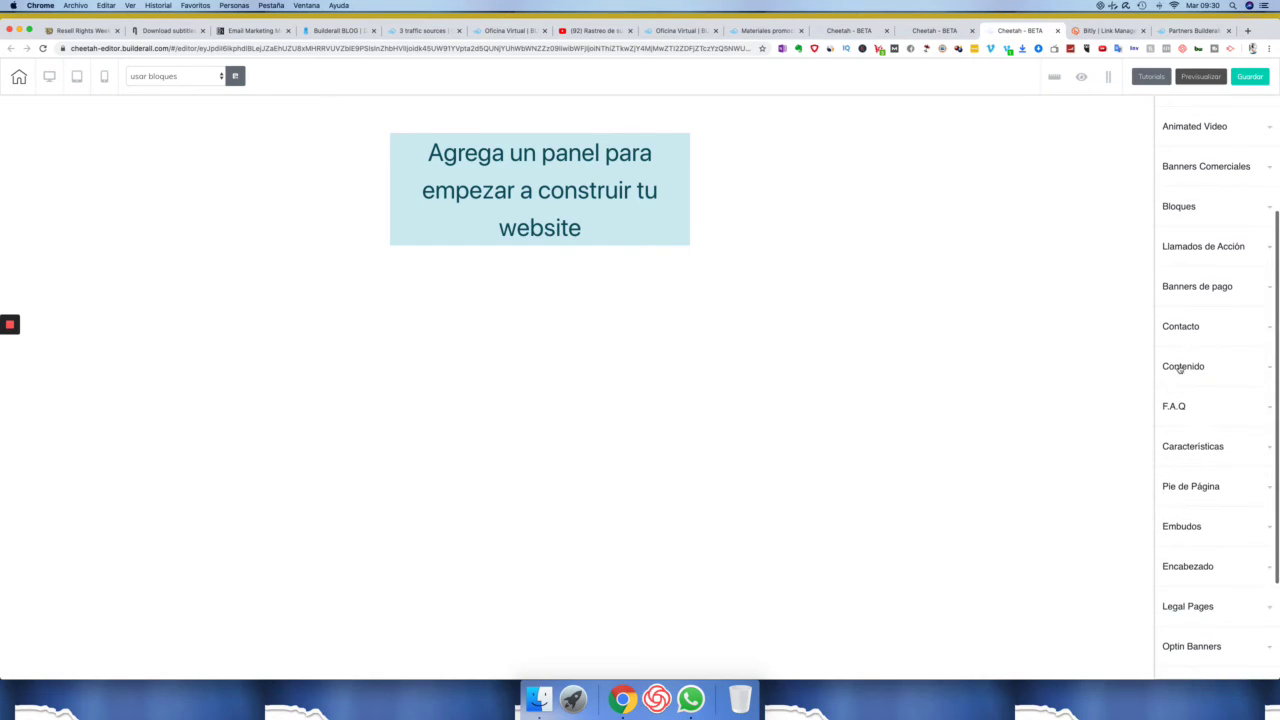
Browse the Contenido category's panel templates from Contents - 01 through Contents - 18
{"action": "left_click", "coordinate": [1181, 367]}
{"action": "scroll", "coordinate": [1180, 368], "scroll_direction": "down", "scroll_amount": 8}
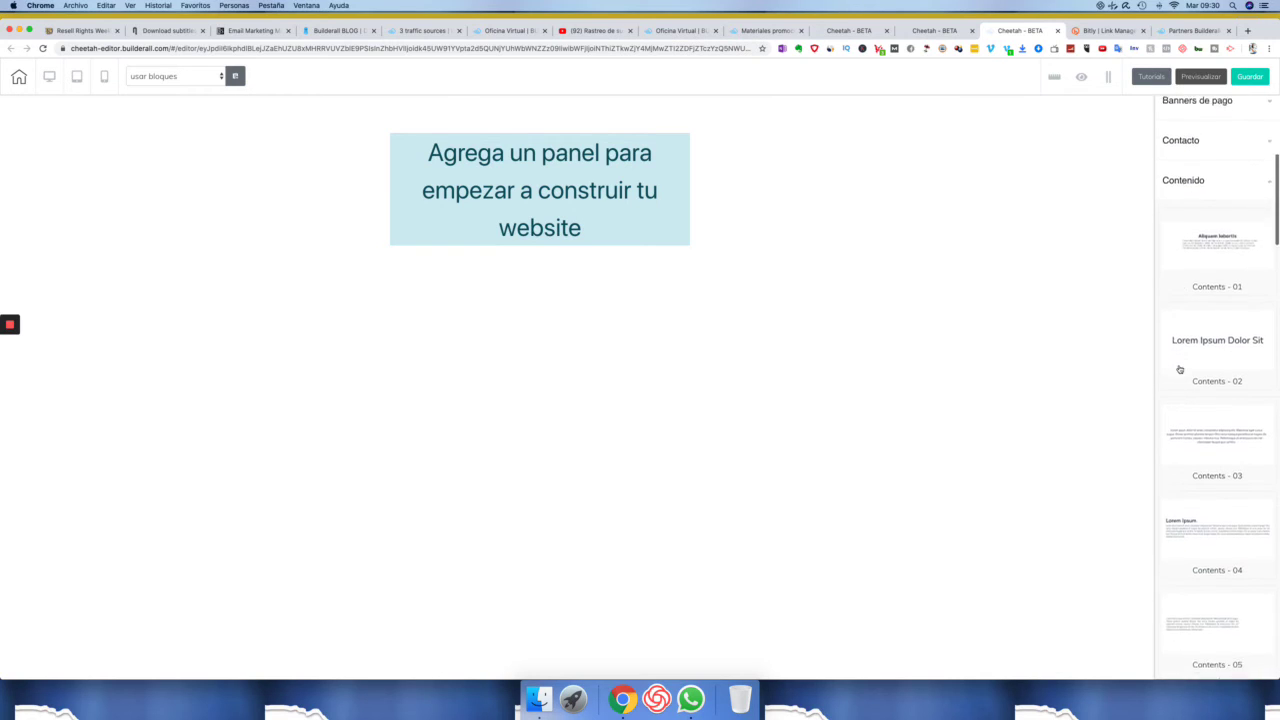
{"action": "scroll", "coordinate": [1179, 369], "scroll_direction": "down", "scroll_amount": 3}
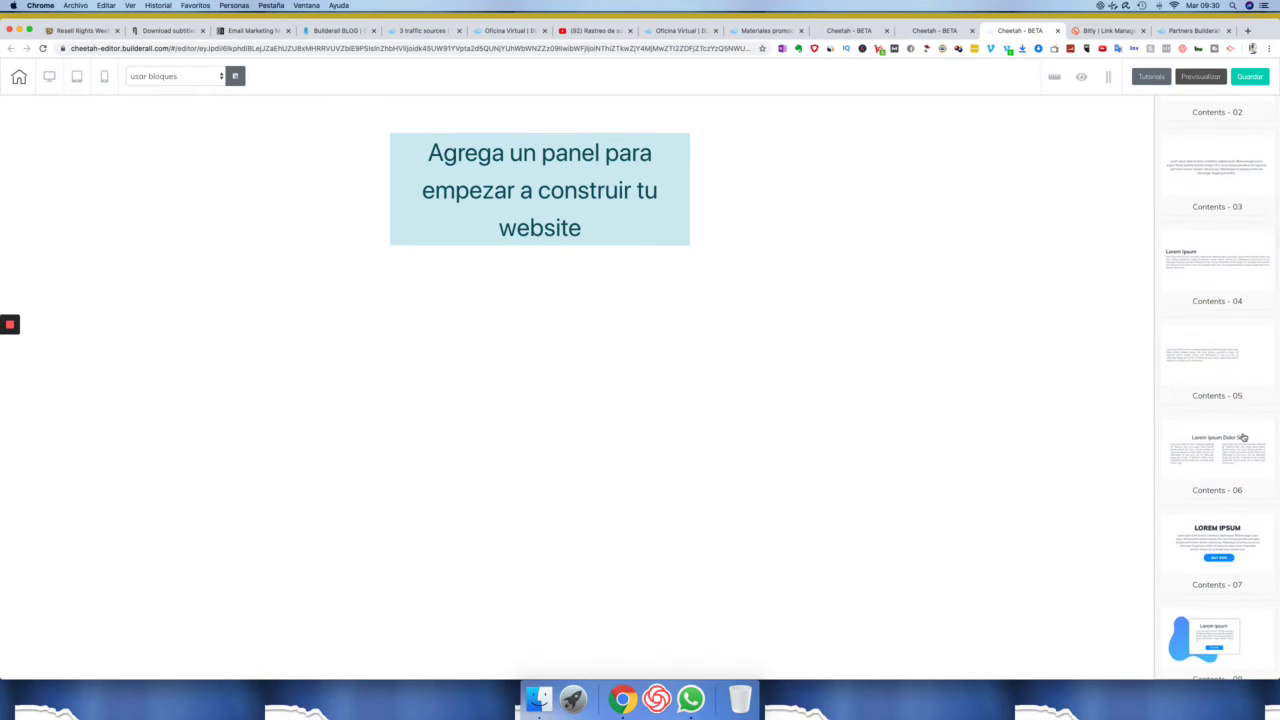
{"action": "scroll", "coordinate": [1215, 470], "scroll_direction": "down", "scroll_amount": 5}
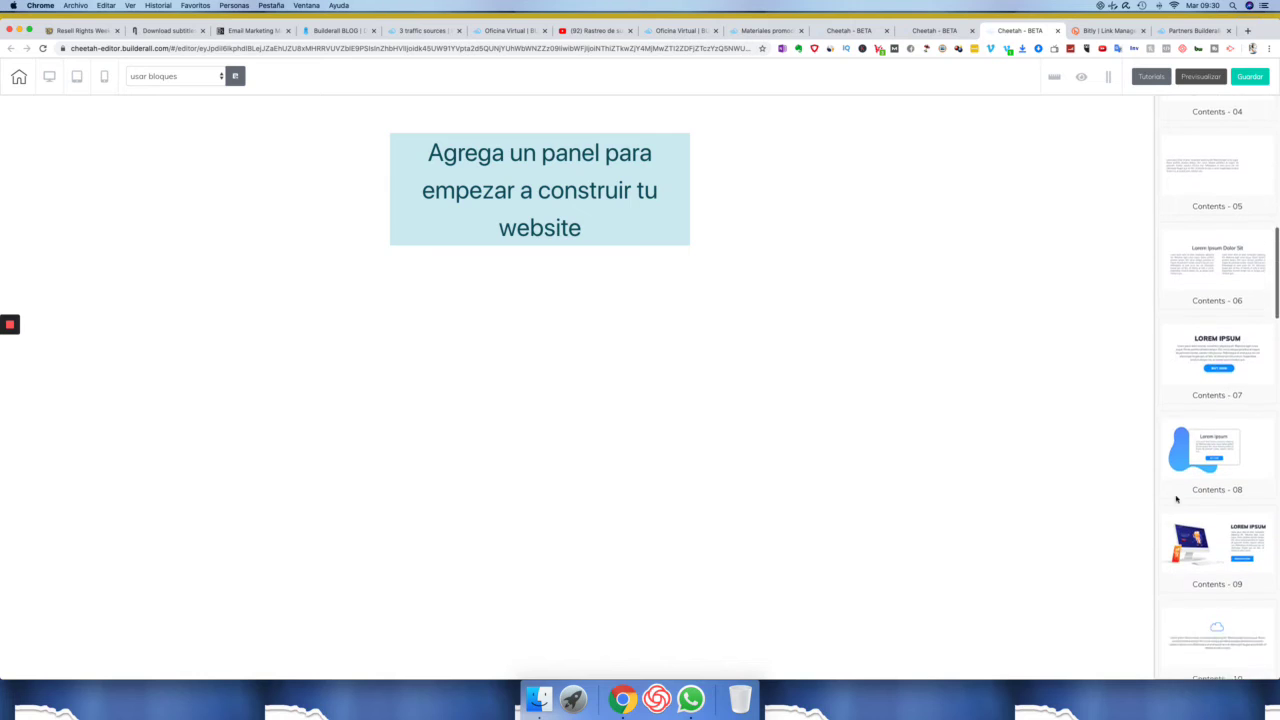
{"action": "scroll", "coordinate": [1205, 455], "scroll_direction": "down", "scroll_amount": 5}
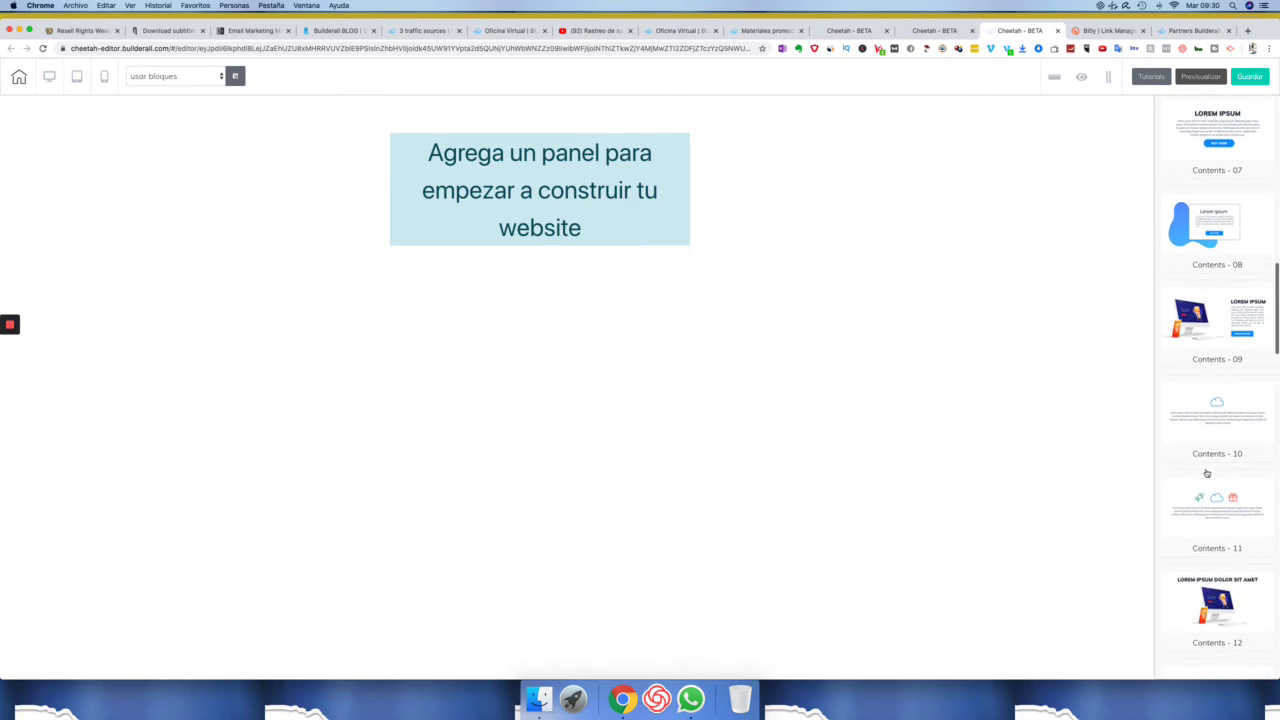
{"action": "scroll", "coordinate": [1215, 448], "scroll_direction": "down", "scroll_amount": 9}
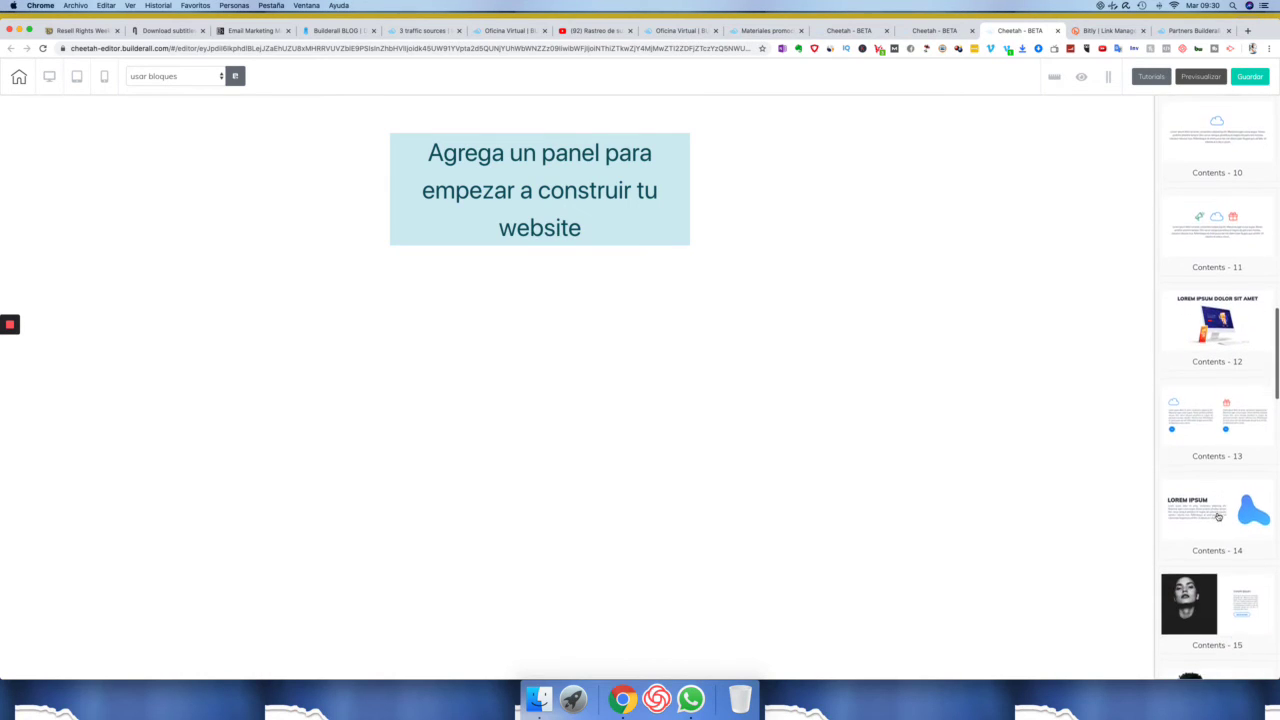
{"action": "scroll", "coordinate": [1199, 500], "scroll_direction": "down", "scroll_amount": 4}
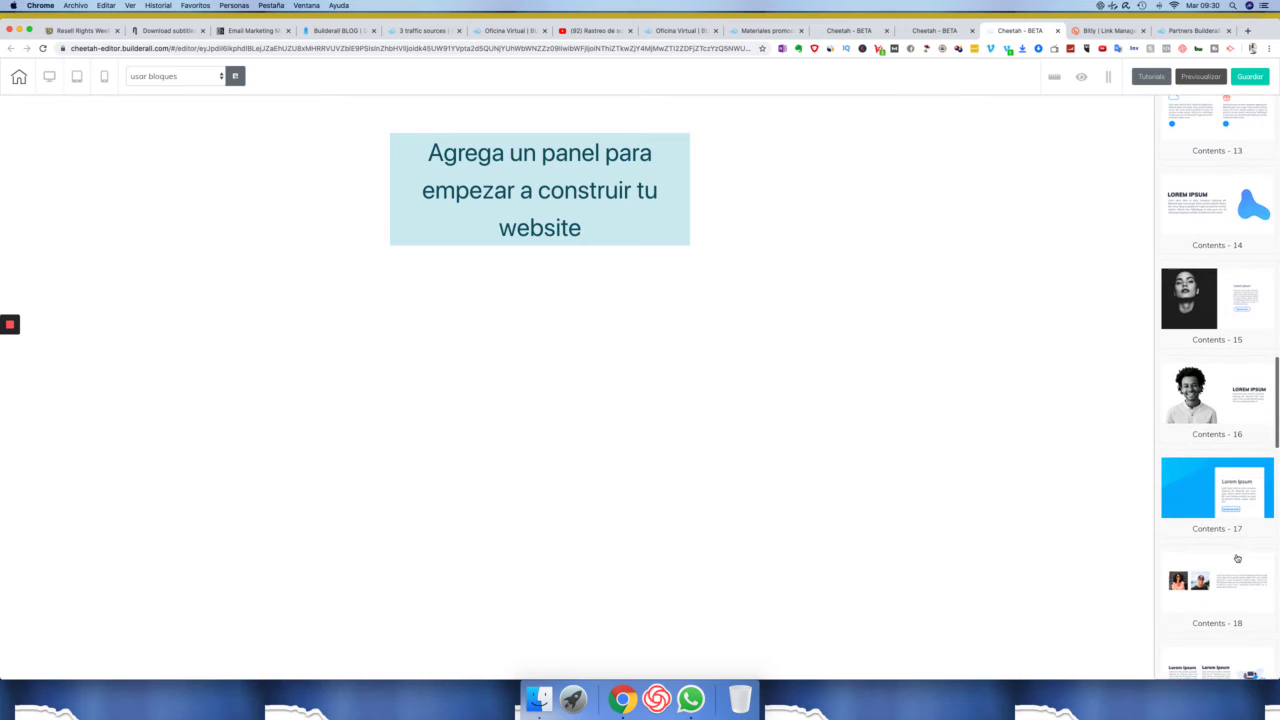
{"action": "scroll", "coordinate": [1196, 481], "scroll_direction": "up", "scroll_amount": 20}
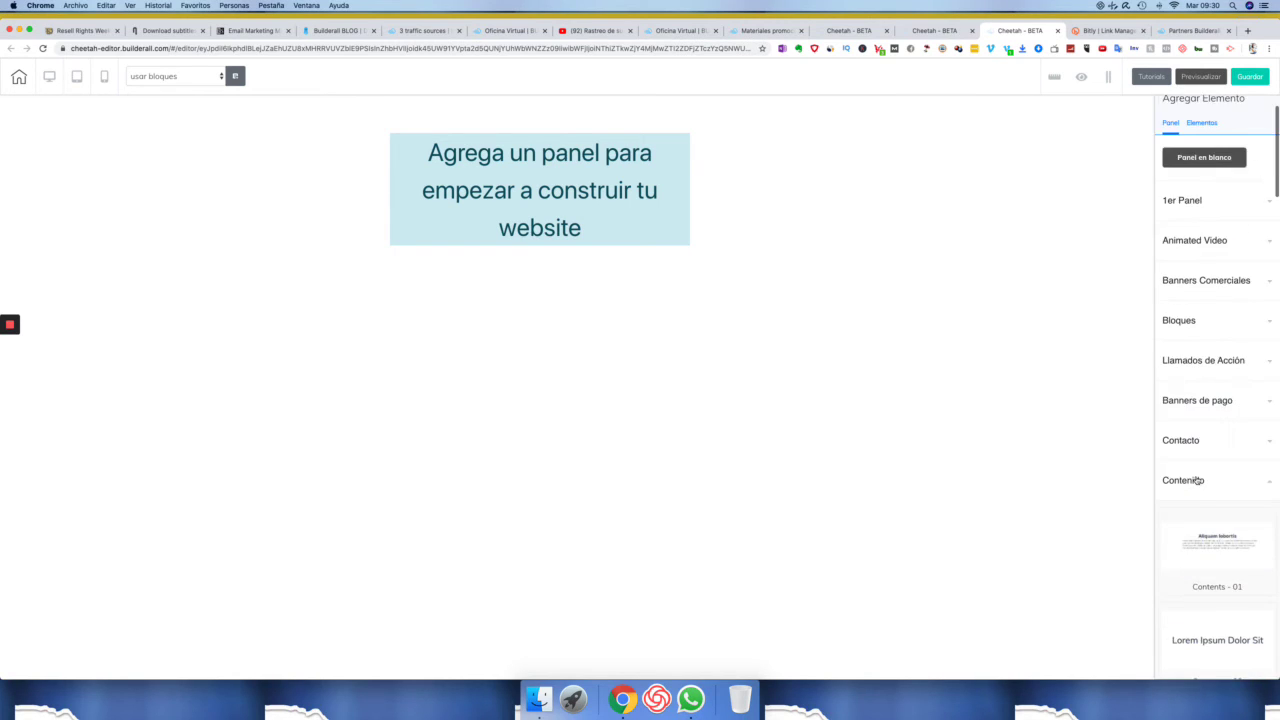
Examine the predesigned panels in the F.A.Q category, including F.A.Q - 02 through F.A.Q - 09, and collapse it
{"action": "scroll", "coordinate": [1187, 366], "scroll_direction": "down", "scroll_amount": 3}
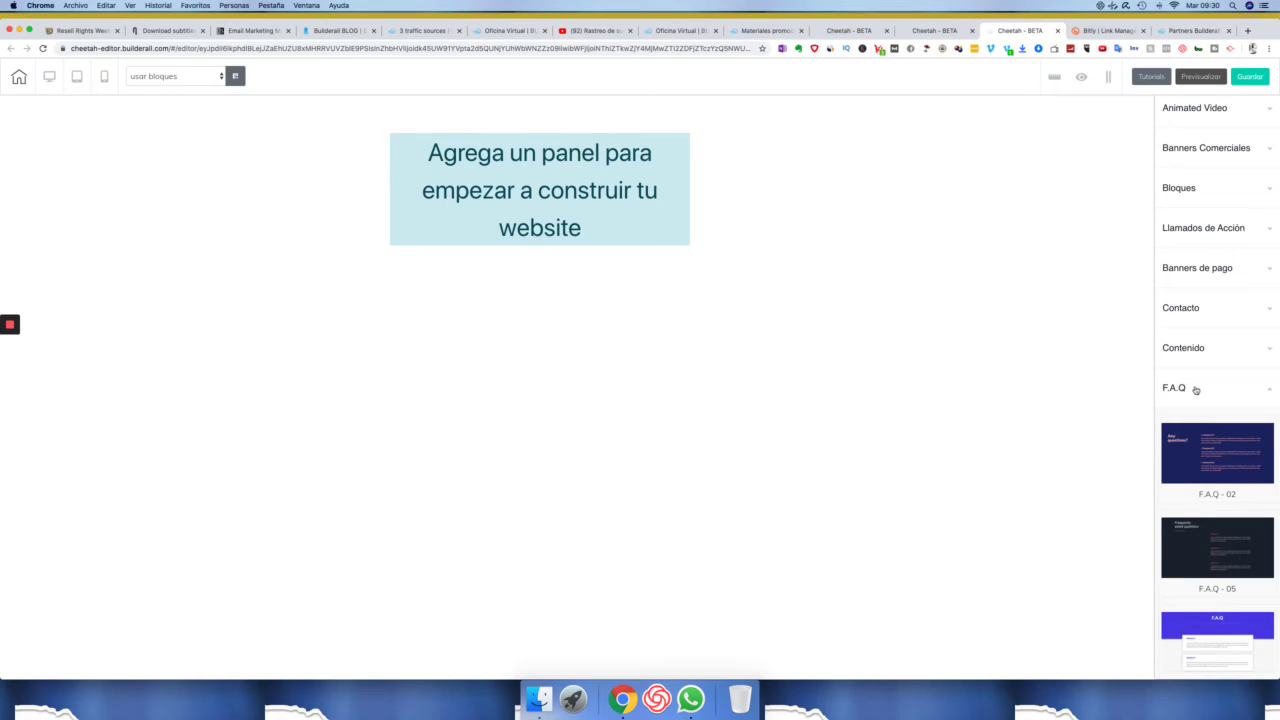
{"action": "scroll", "coordinate": [1193, 468], "scroll_direction": "down", "scroll_amount": 3}
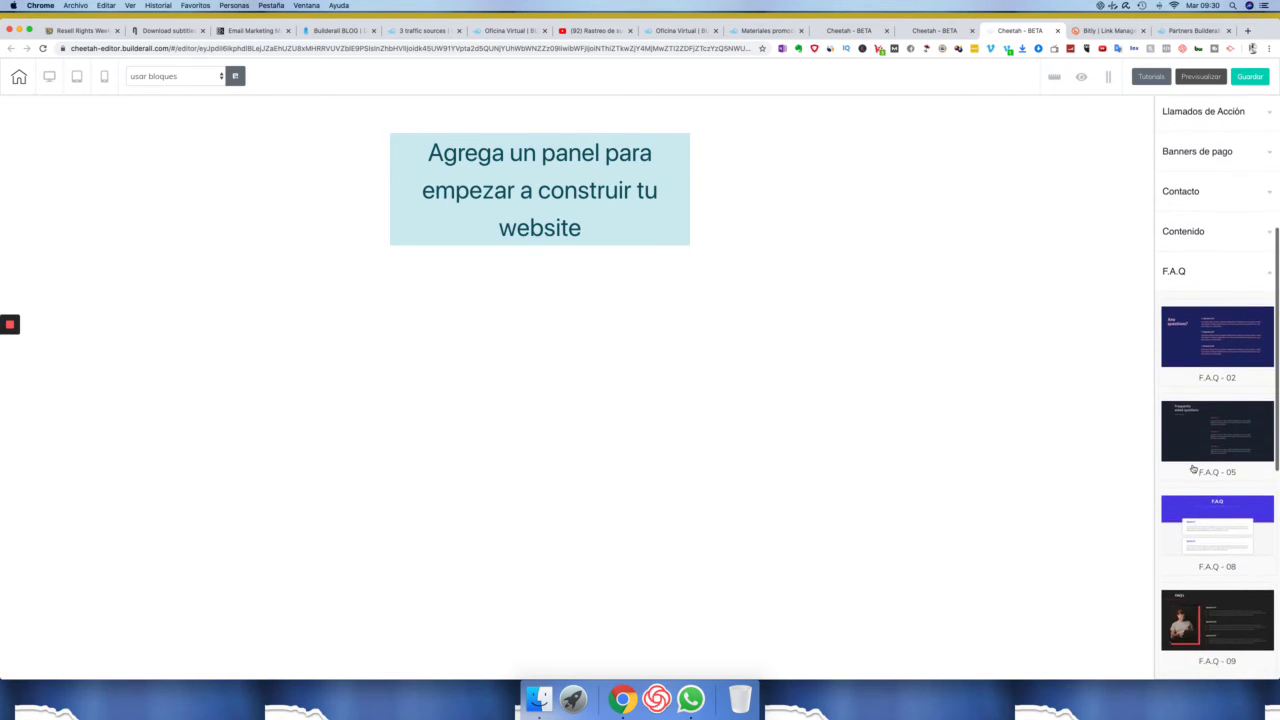
{"action": "left_click", "coordinate": [1180, 323]}
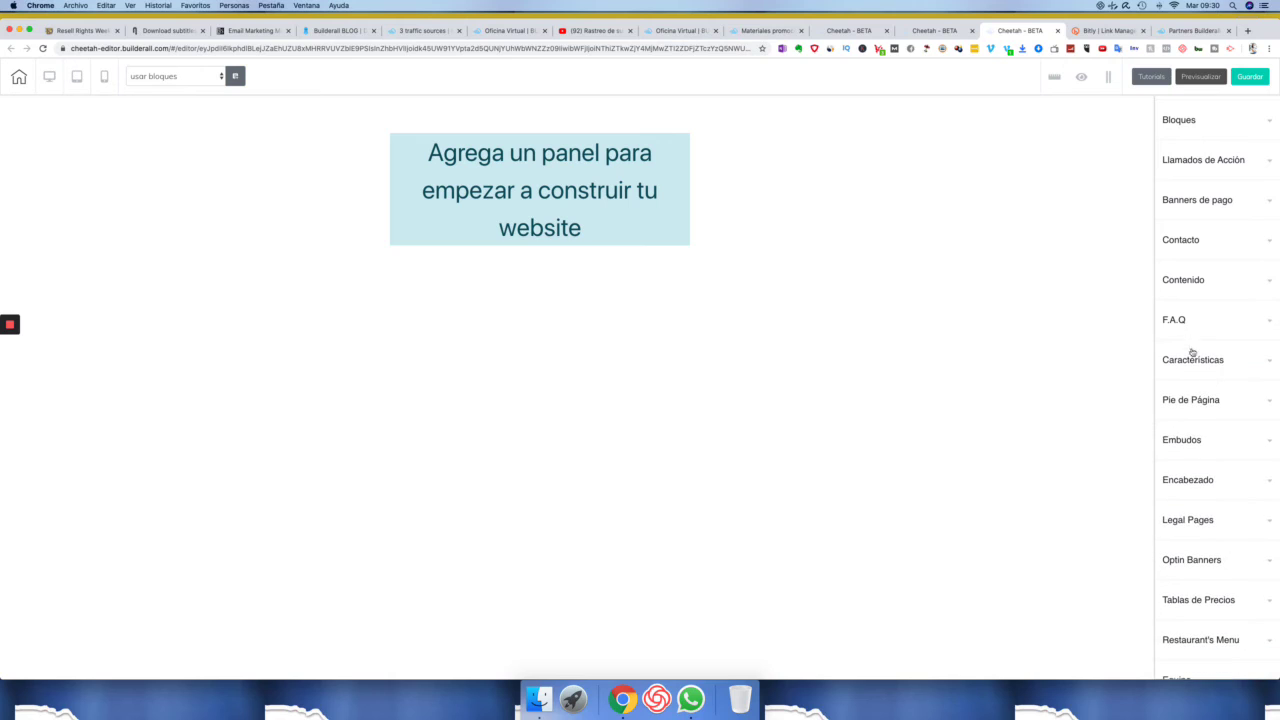
Add the eight-feature Features - 03 panel from the Características category to the page twice
{"action": "left_click", "coordinate": [1196, 365]}
{"action": "scroll", "coordinate": [1199, 392], "scroll_direction": "down", "scroll_amount": 3}
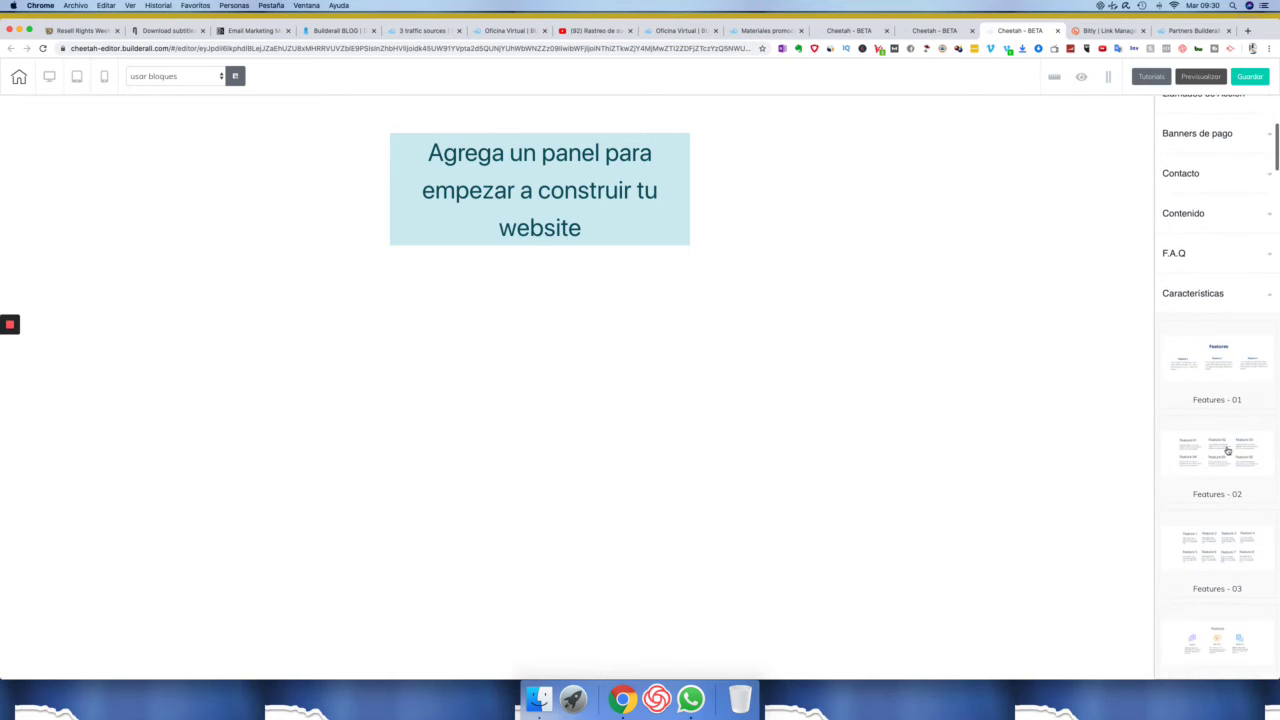
{"action": "scroll", "coordinate": [1207, 447], "scroll_direction": "down", "scroll_amount": 3}
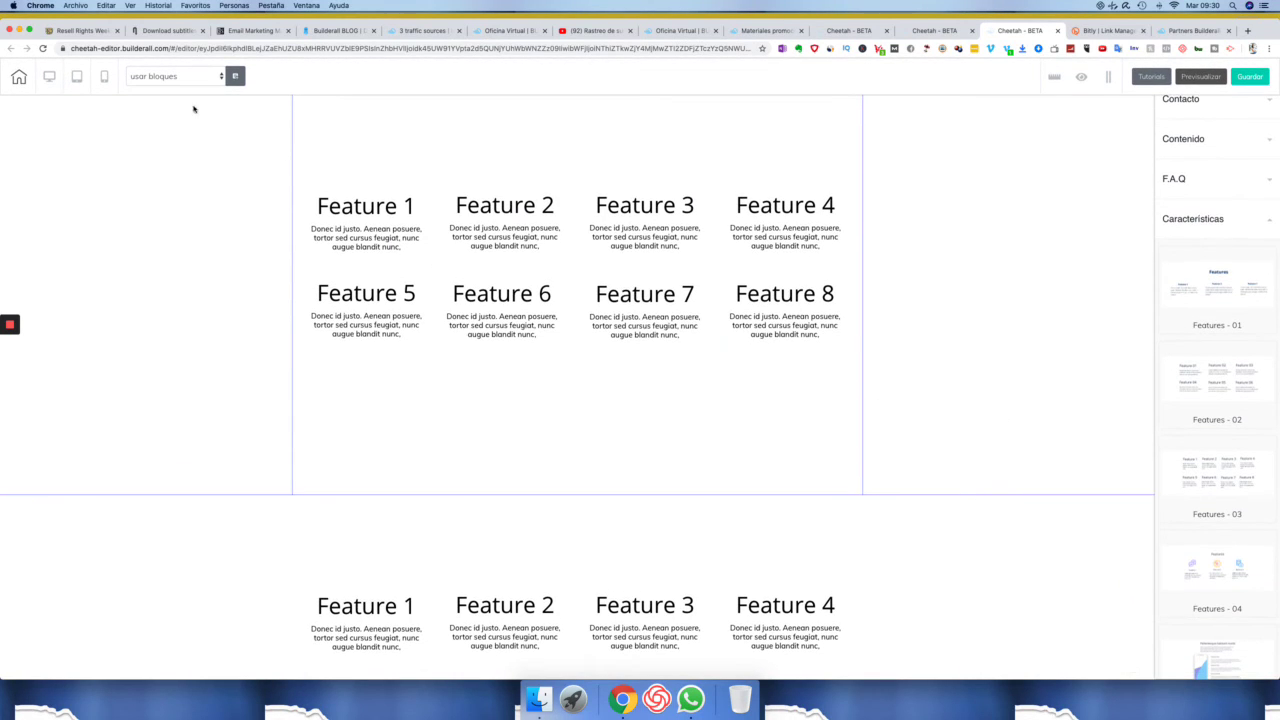
Delete both Features - 03 panels from the page, confirming each removal
{"action": "left_click", "coordinate": [287, 108]}
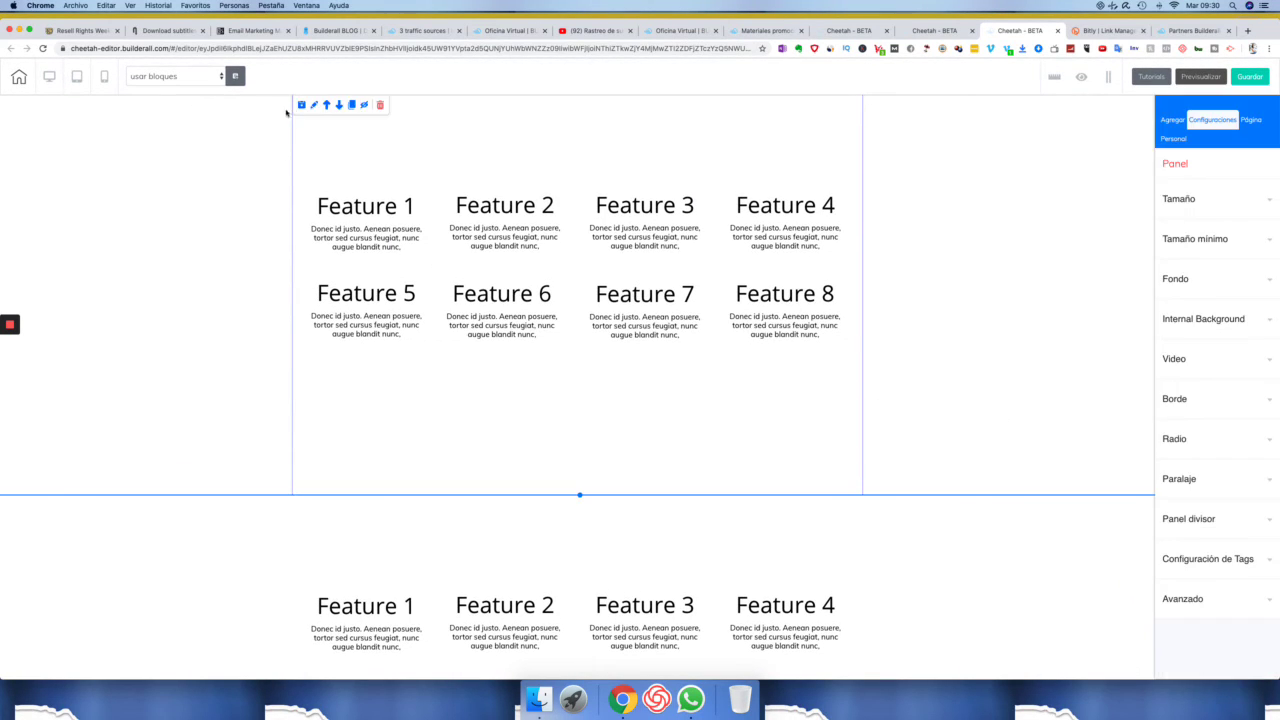
{"action": "left_click", "coordinate": [380, 104]}
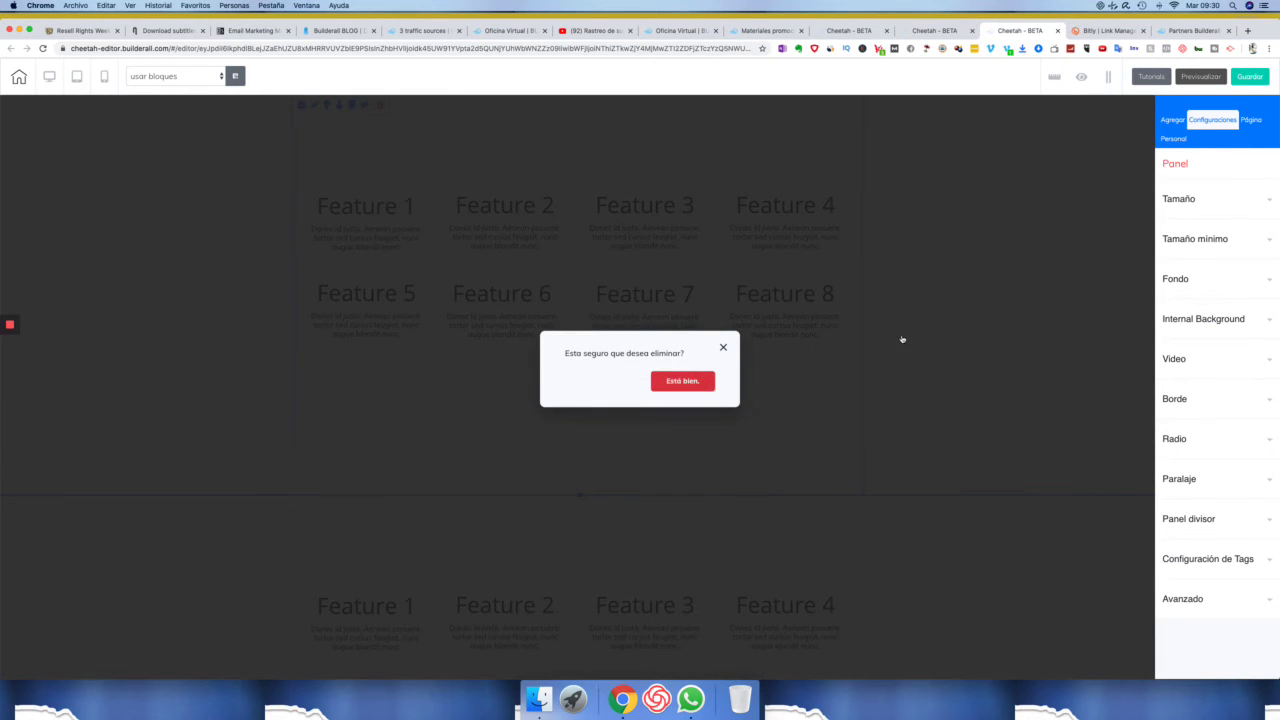
{"action": "left_click", "coordinate": [682, 381]}
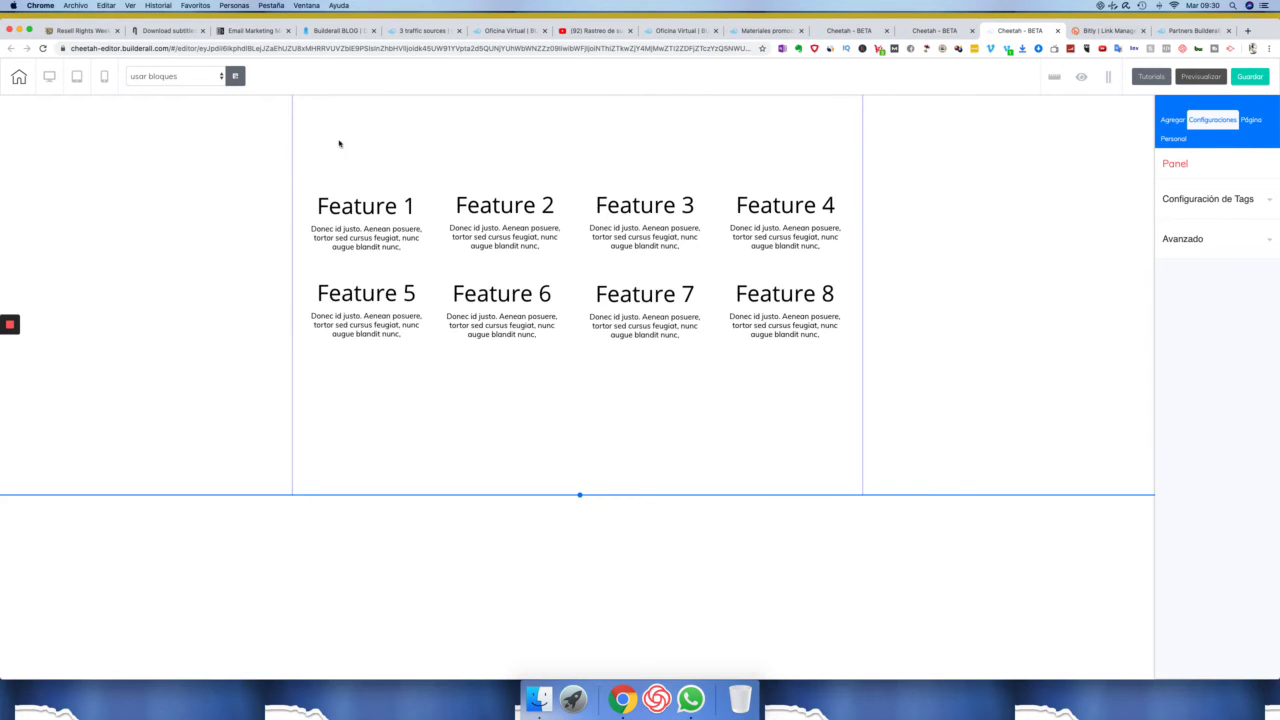
{"action": "left_click", "coordinate": [275, 111]}
{"action": "left_click", "coordinate": [380, 104]}
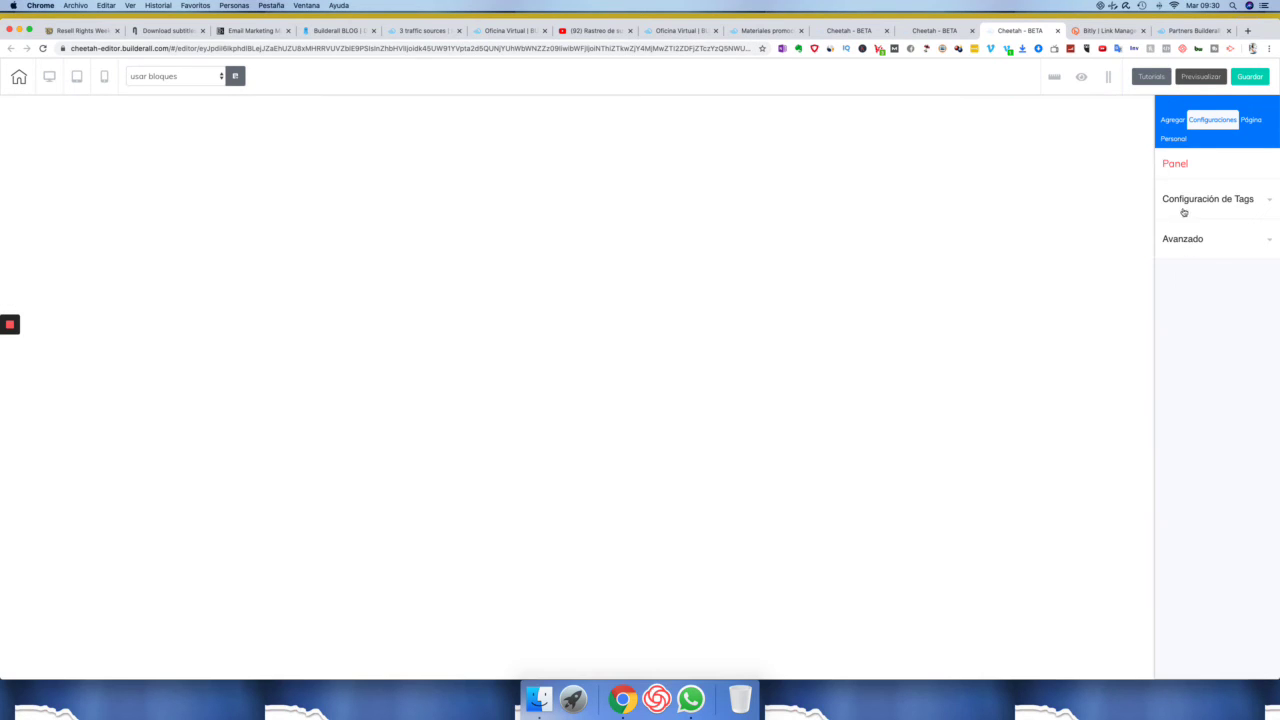
Reopen the predesigned panel categories, collapse Características, and examine the footer templates in Pie de Página
{"action": "left_click", "coordinate": [1171, 119]}
{"action": "left_click", "coordinate": [1168, 190]}
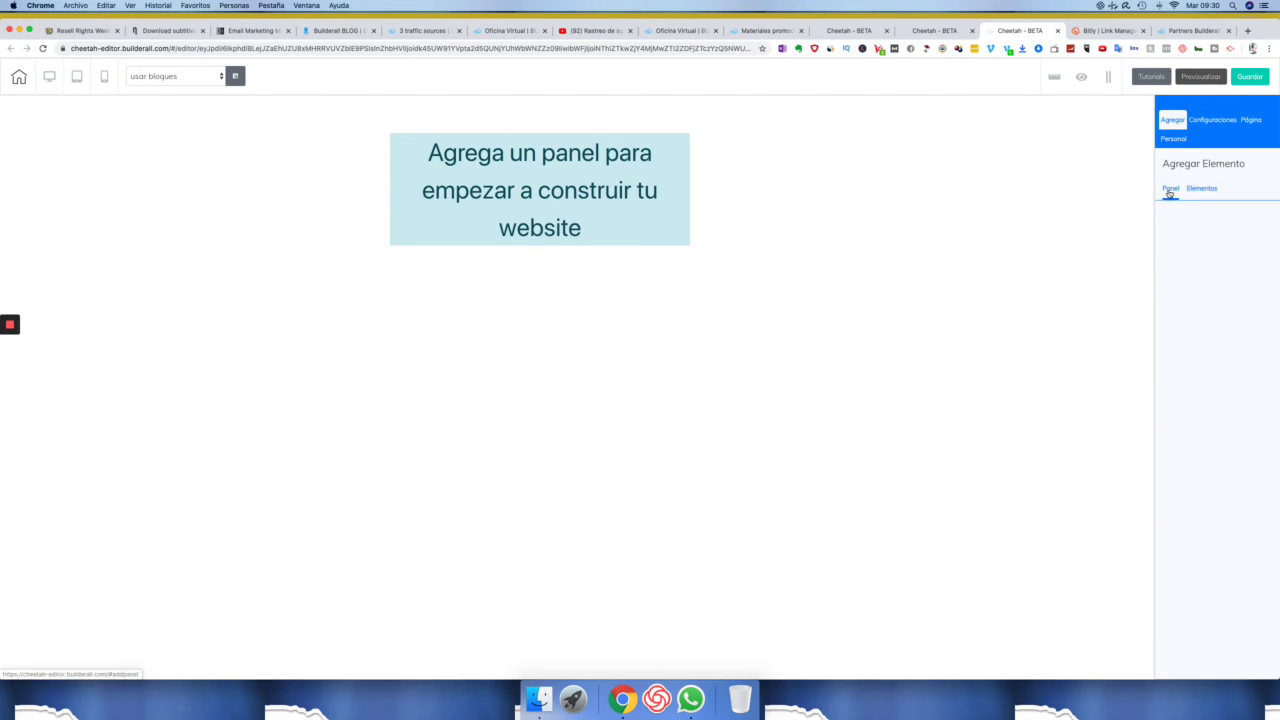
{"action": "scroll", "coordinate": [1182, 363], "scroll_direction": "down", "scroll_amount": 5}
{"action": "scroll", "coordinate": [1182, 363], "scroll_direction": "up", "scroll_amount": 8}
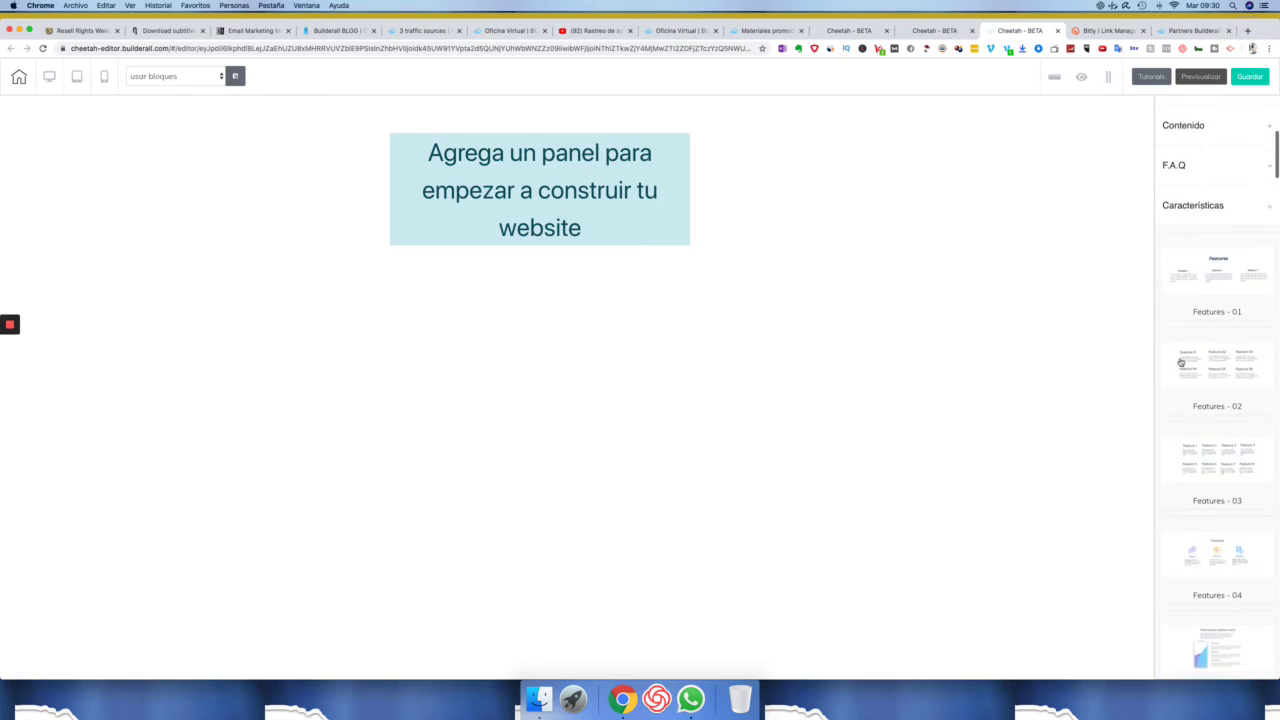
{"action": "left_click", "coordinate": [1181, 308]}
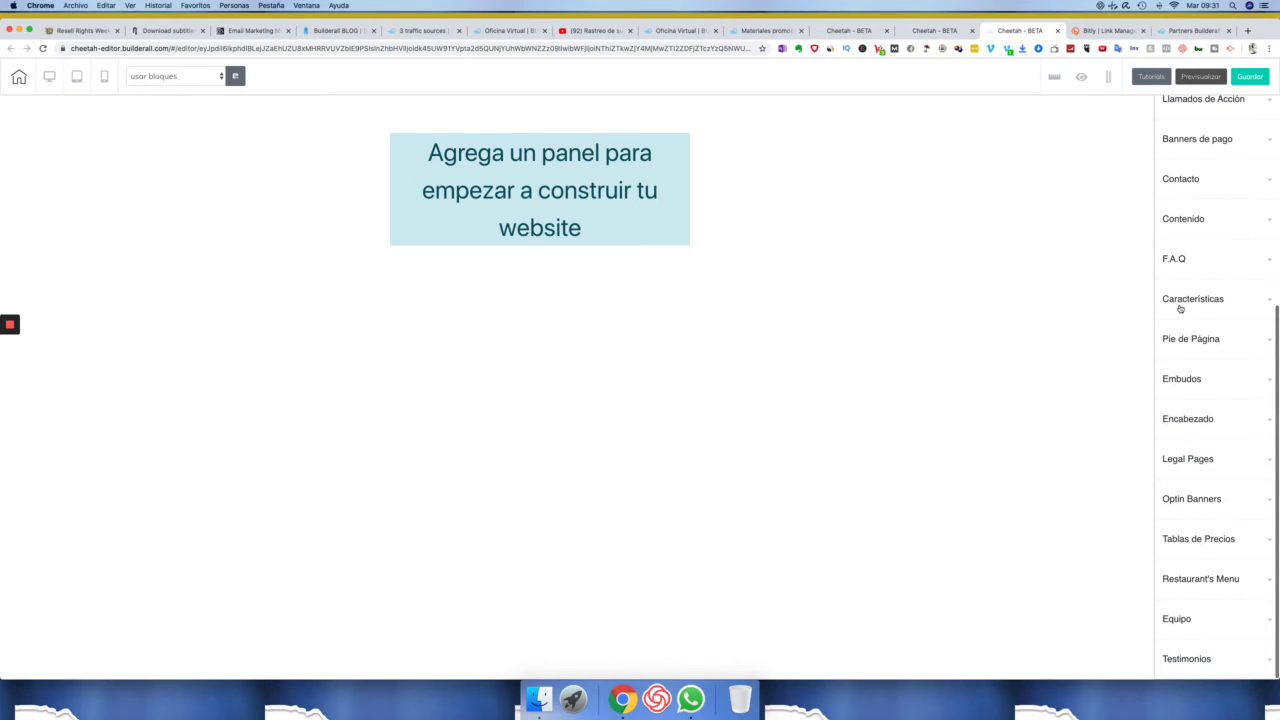
{"action": "left_click", "coordinate": [1190, 341]}
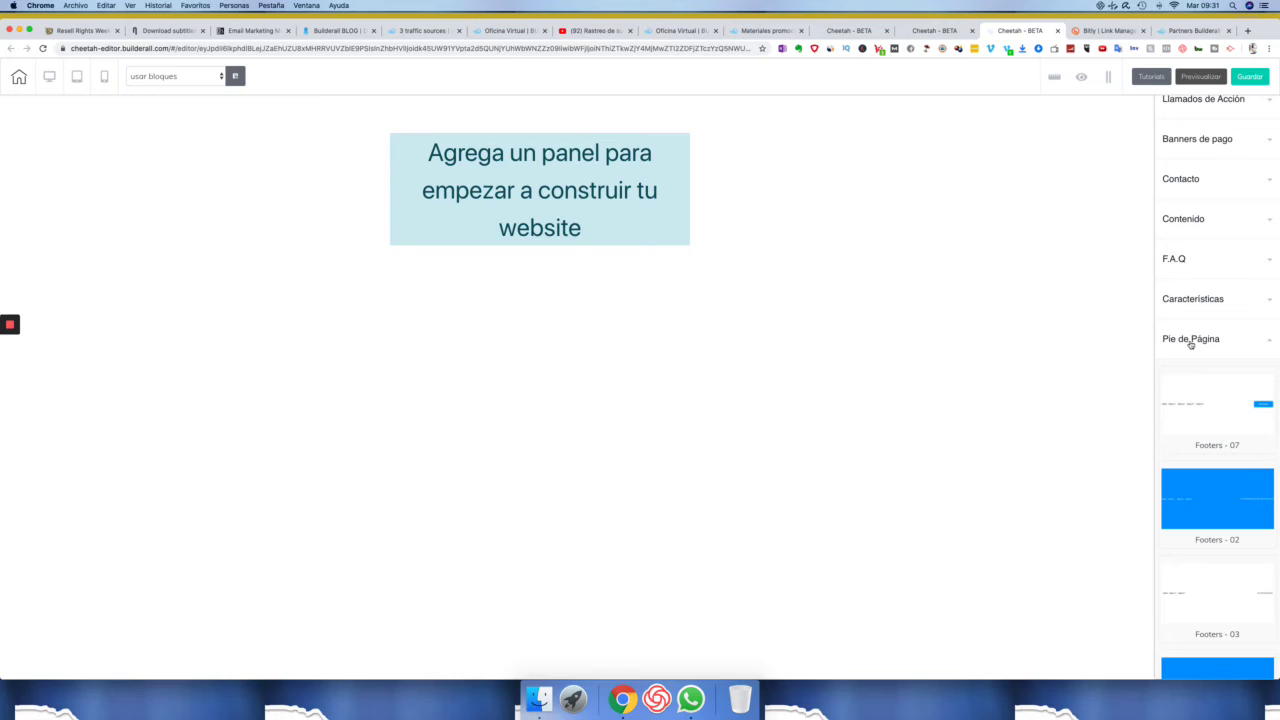
{"action": "left_click", "coordinate": [1190, 341]}
Add the Funel - 03 infographic panel from the Embudos category to the empty page
{"action": "left_click", "coordinate": [1198, 386]}
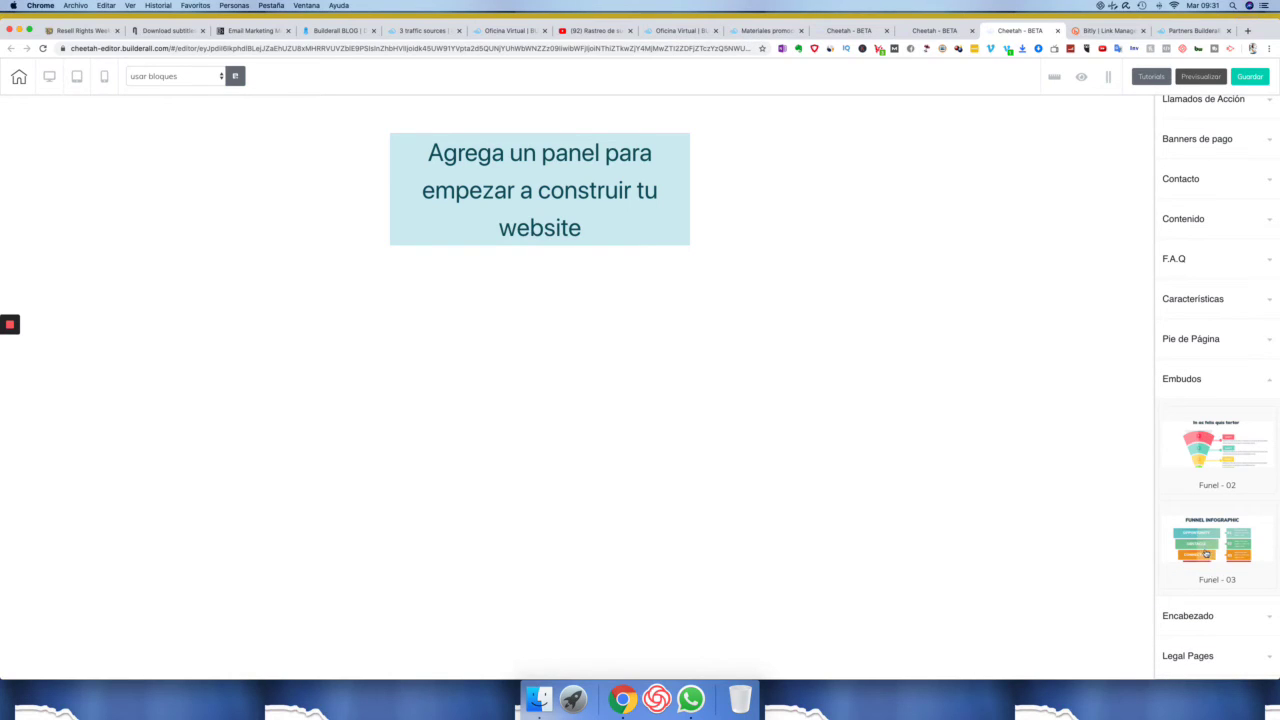
{"action": "left_click_drag", "start_coordinate": [887, 435], "coordinate": [800, 323]}
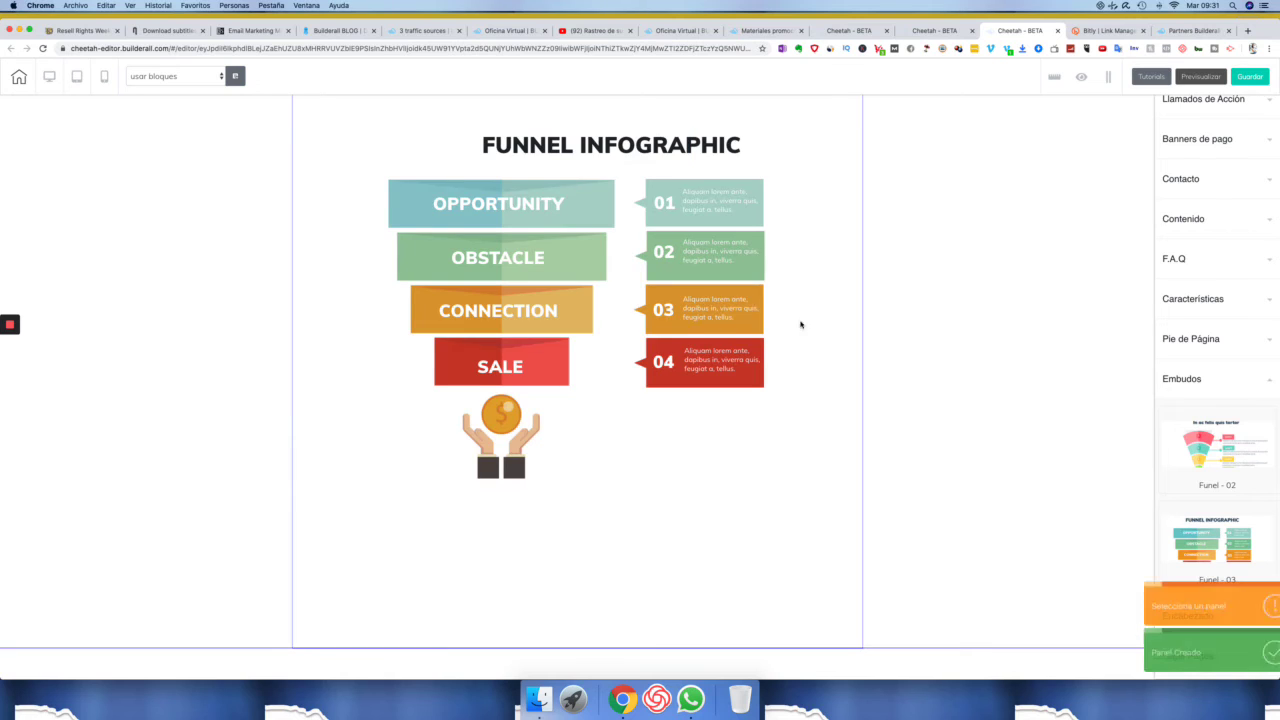
Inspect the funnel infographic's editable parts: the 02 box, the OPPORTUNITY text, the funnel's container box and the OBSTACLE text
{"action": "left_click", "coordinate": [680, 268]}
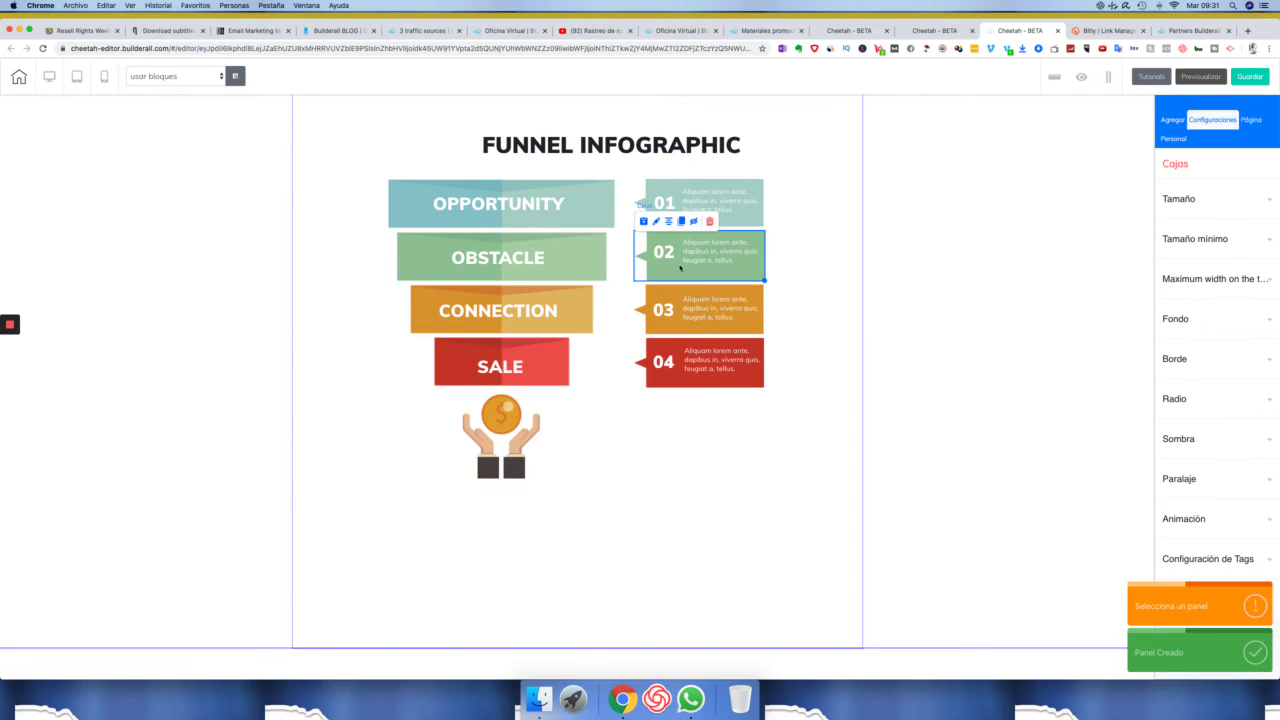
{"action": "left_click", "coordinate": [493, 201]}
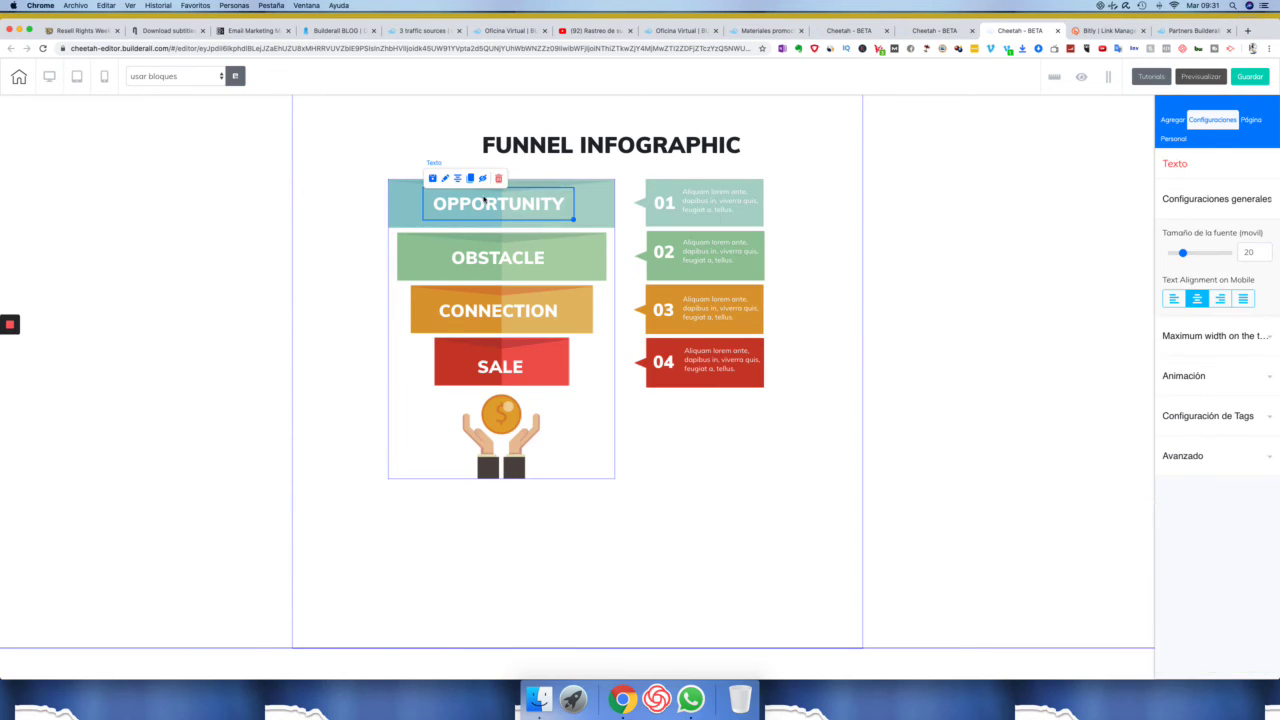
{"action": "left_click", "coordinate": [603, 206]}
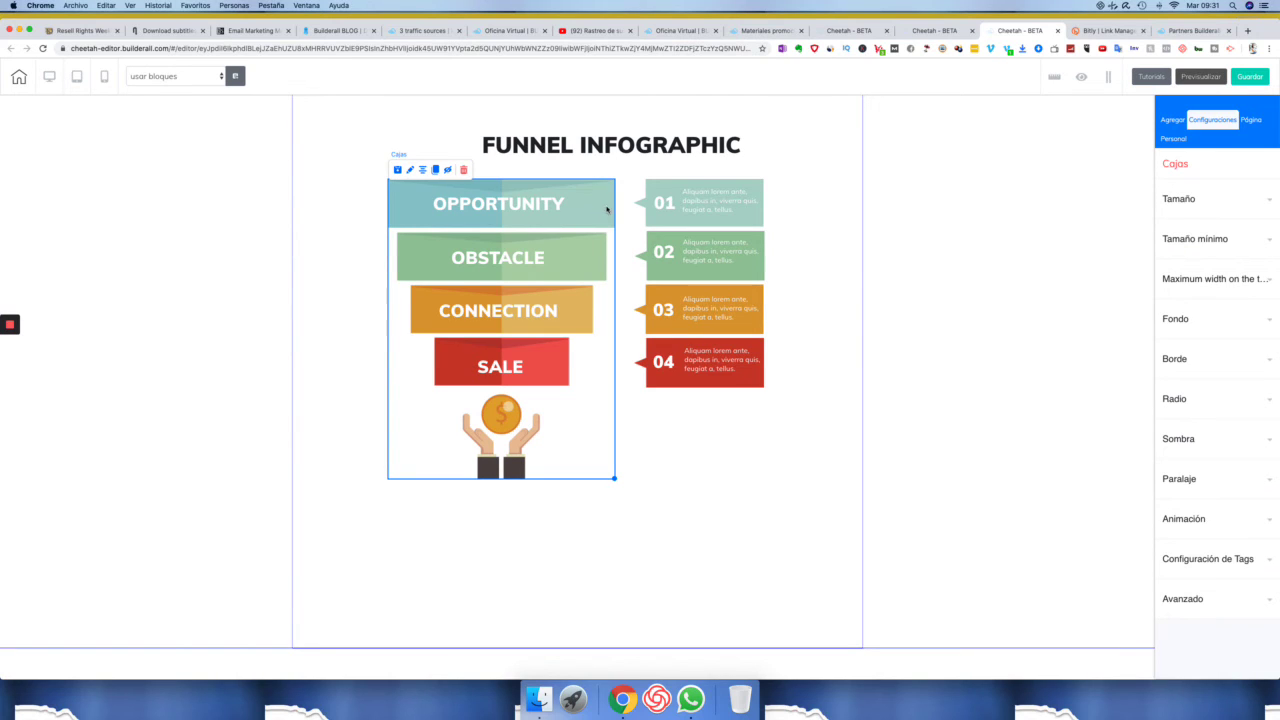
{"action": "left_click", "coordinate": [540, 262]}
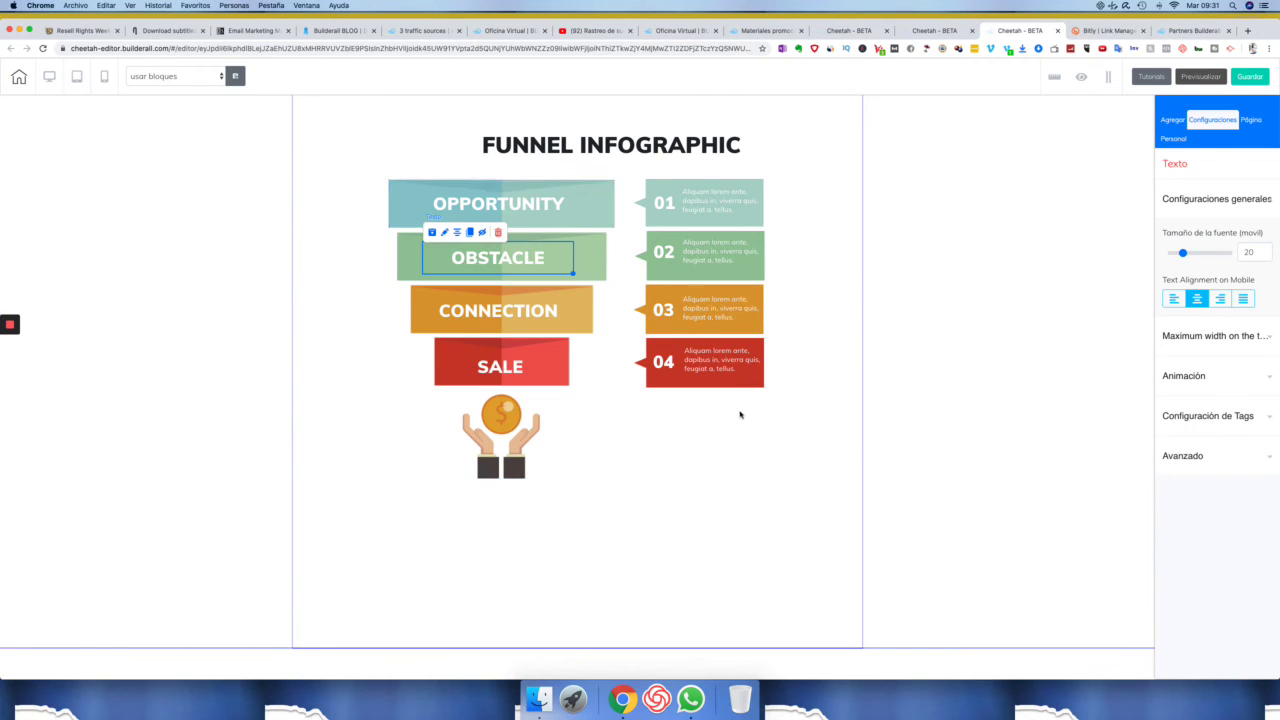
Add the Header - 01 panel from the Encabezado category below the funnel infographic
{"action": "left_click", "coordinate": [1178, 121]}
{"action": "left_click", "coordinate": [1170, 188]}
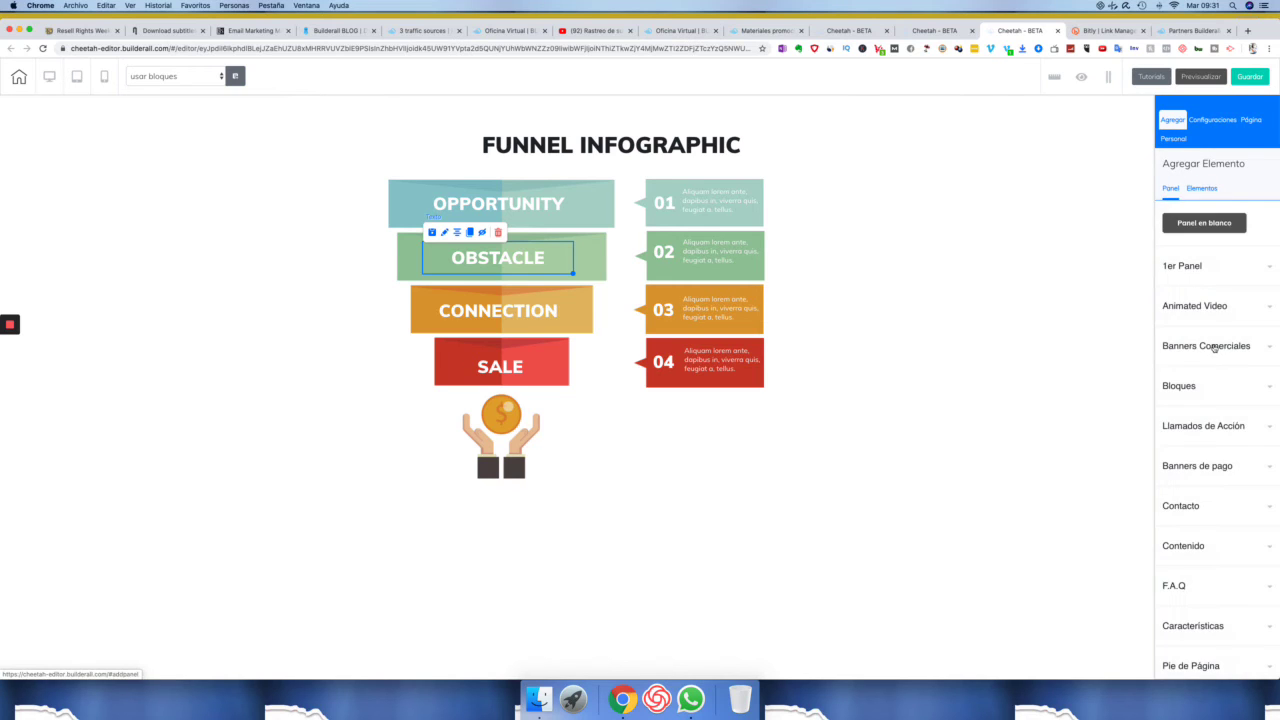
{"action": "scroll", "coordinate": [1214, 348], "scroll_direction": "down", "scroll_amount": 2}
{"action": "scroll", "coordinate": [1214, 348], "scroll_direction": "down", "scroll_amount": 3}
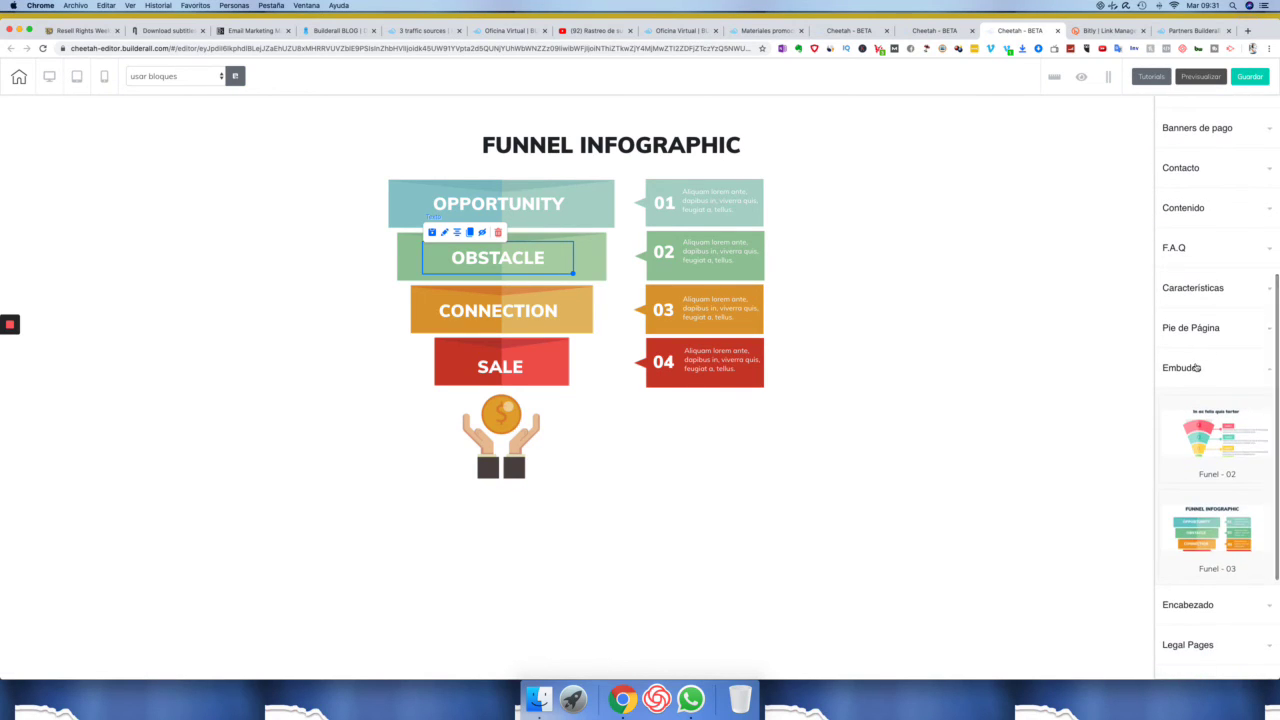
{"action": "left_click", "coordinate": [1198, 364]}
{"action": "left_click", "coordinate": [1200, 418]}
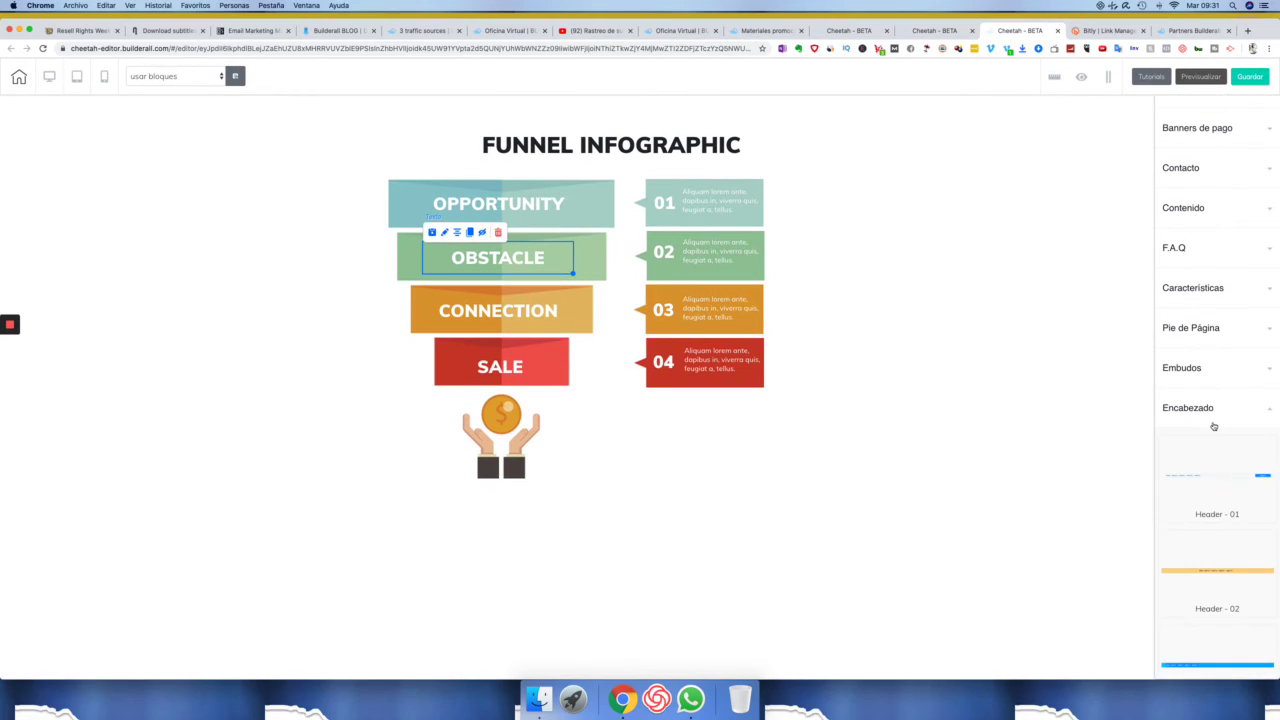
{"action": "scroll", "coordinate": [1213, 426], "scroll_direction": "down", "scroll_amount": 1}
{"action": "left_click", "coordinate": [1200, 410]}
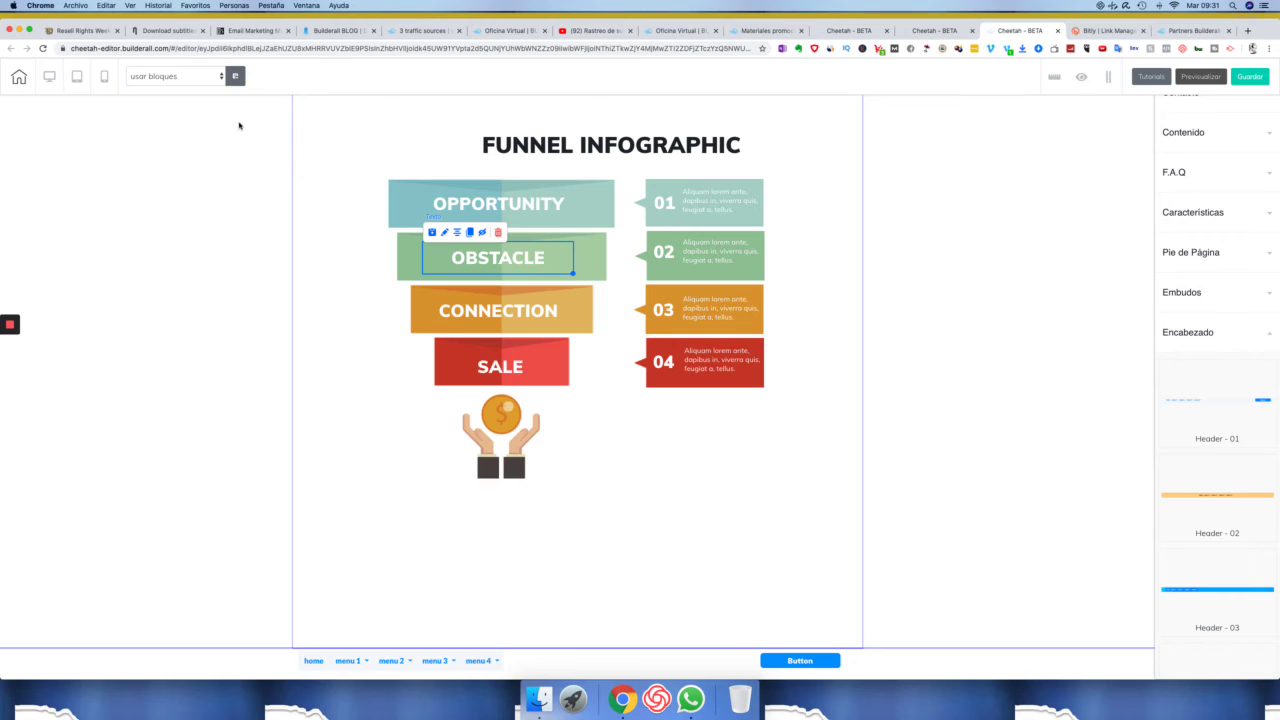
Delete the funnel infographic panel from the page and confirm the removal
{"action": "left_click", "coordinate": [897, 106]}
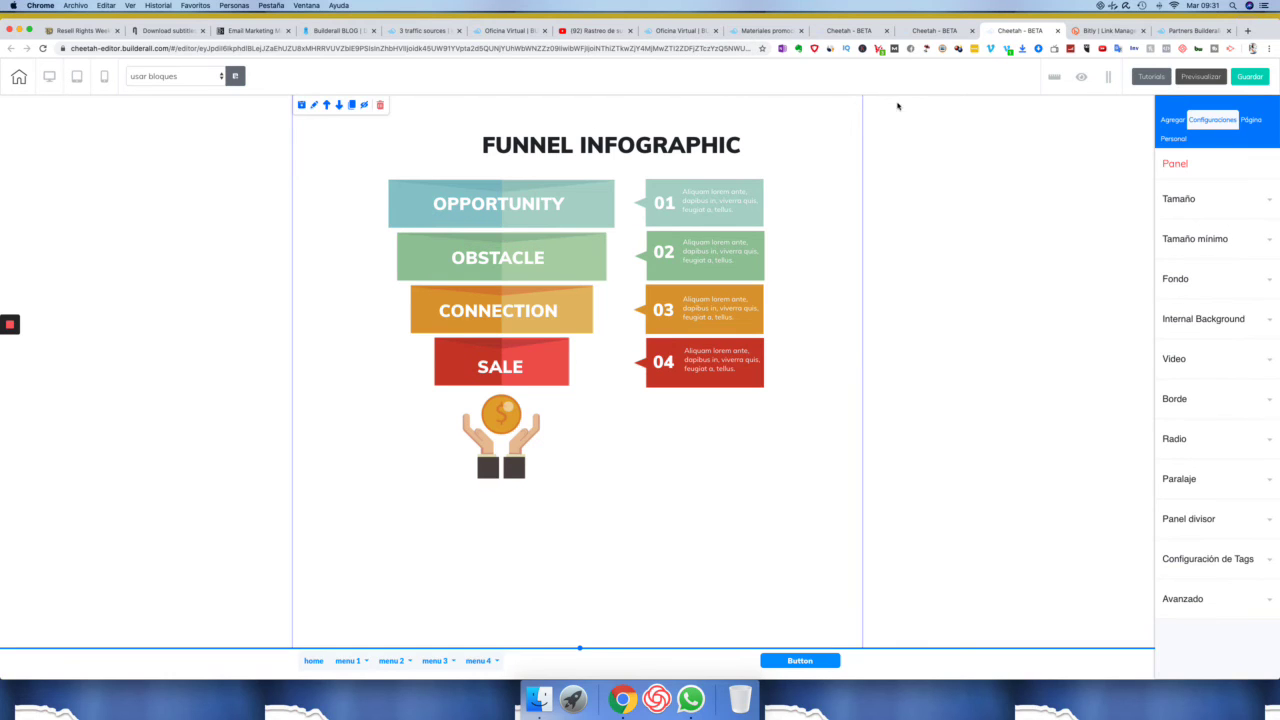
{"action": "left_click", "coordinate": [380, 105]}
{"action": "left_click", "coordinate": [711, 385]}
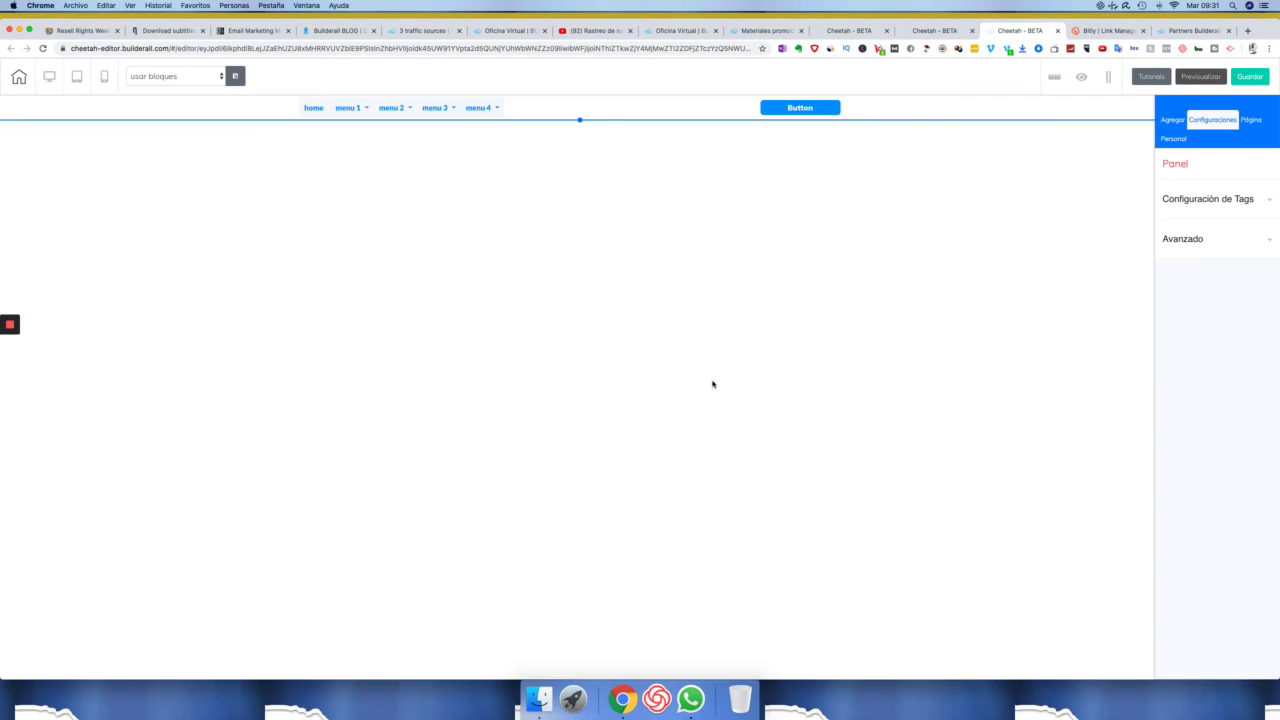
{"action": "mouse_move", "coordinate": [497, 108]}
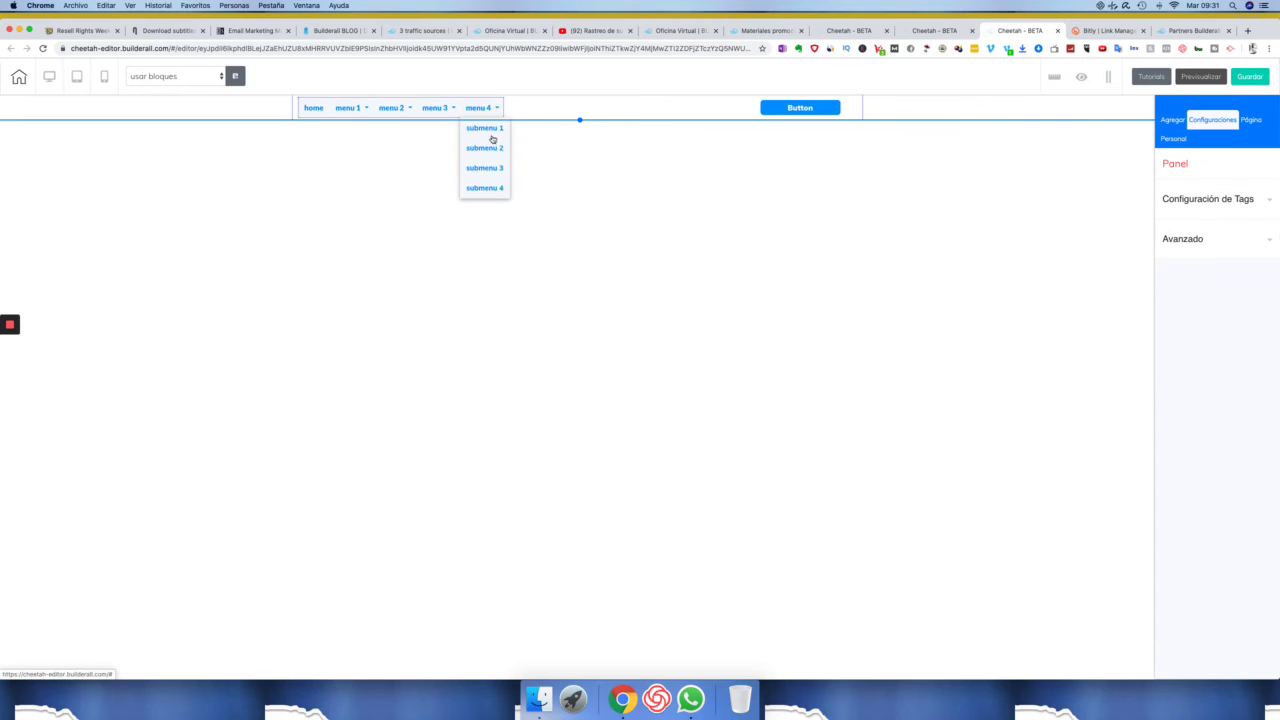
Reopen the predesigned panel categories and examine the templates in Encabezado and Legal Pages
{"action": "left_click", "coordinate": [1172, 119]}
{"action": "left_click", "coordinate": [1175, 189]}
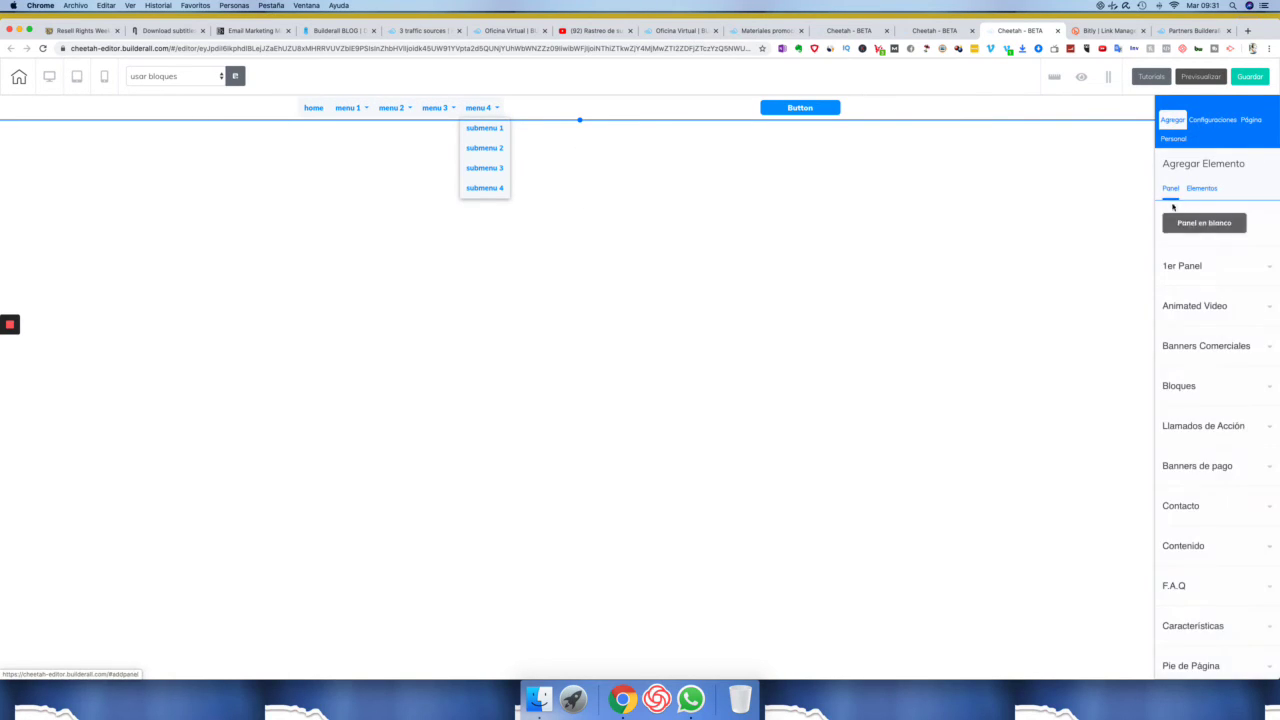
{"action": "scroll", "coordinate": [1192, 366], "scroll_direction": "down", "scroll_amount": 5}
{"action": "left_click", "coordinate": [1183, 346]}
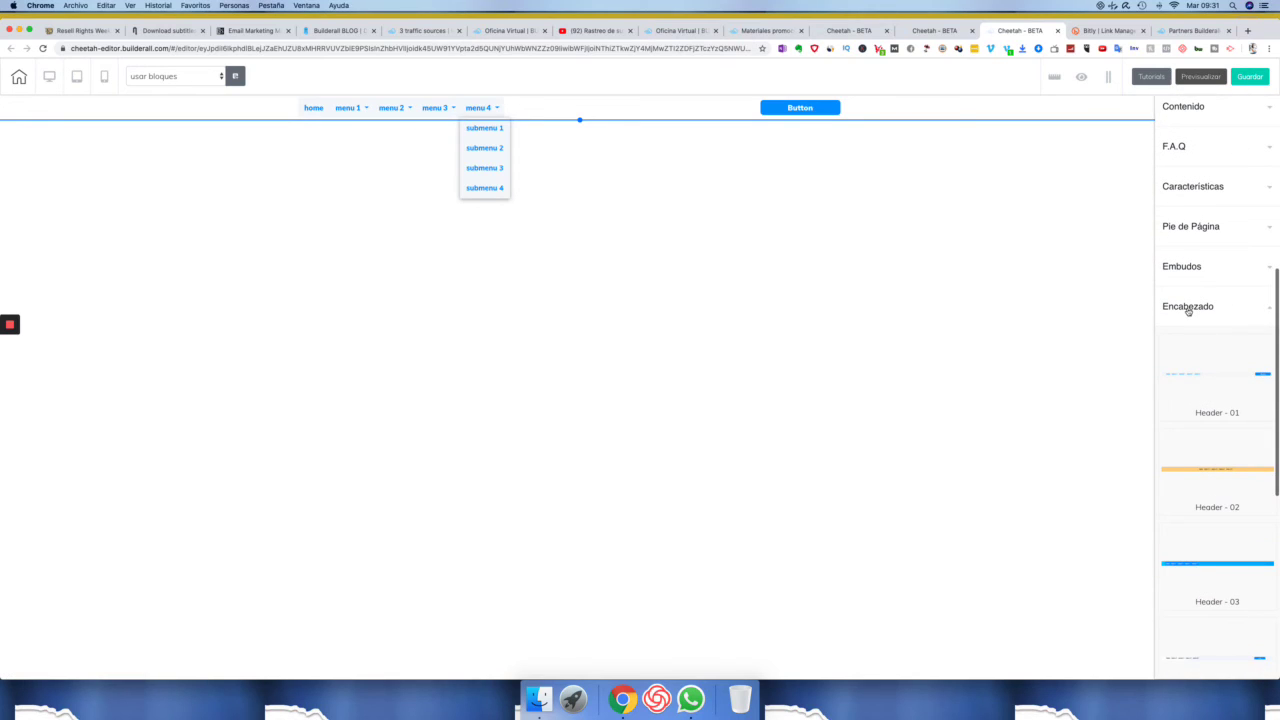
{"action": "left_click", "coordinate": [1188, 308]}
{"action": "left_click", "coordinate": [1204, 460]}
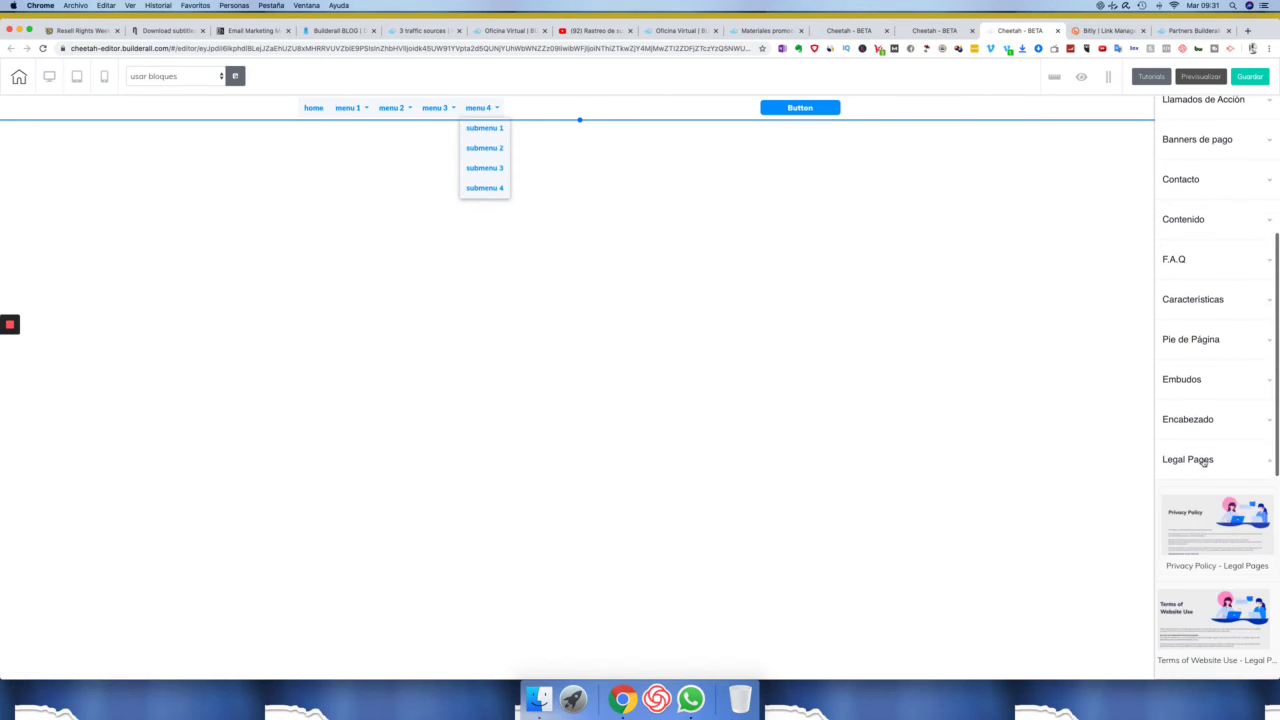
{"action": "scroll", "coordinate": [1200, 440], "scroll_direction": "down", "scroll_amount": 3}
{"action": "scroll", "coordinate": [1197, 427], "scroll_direction": "down", "scroll_amount": 5}
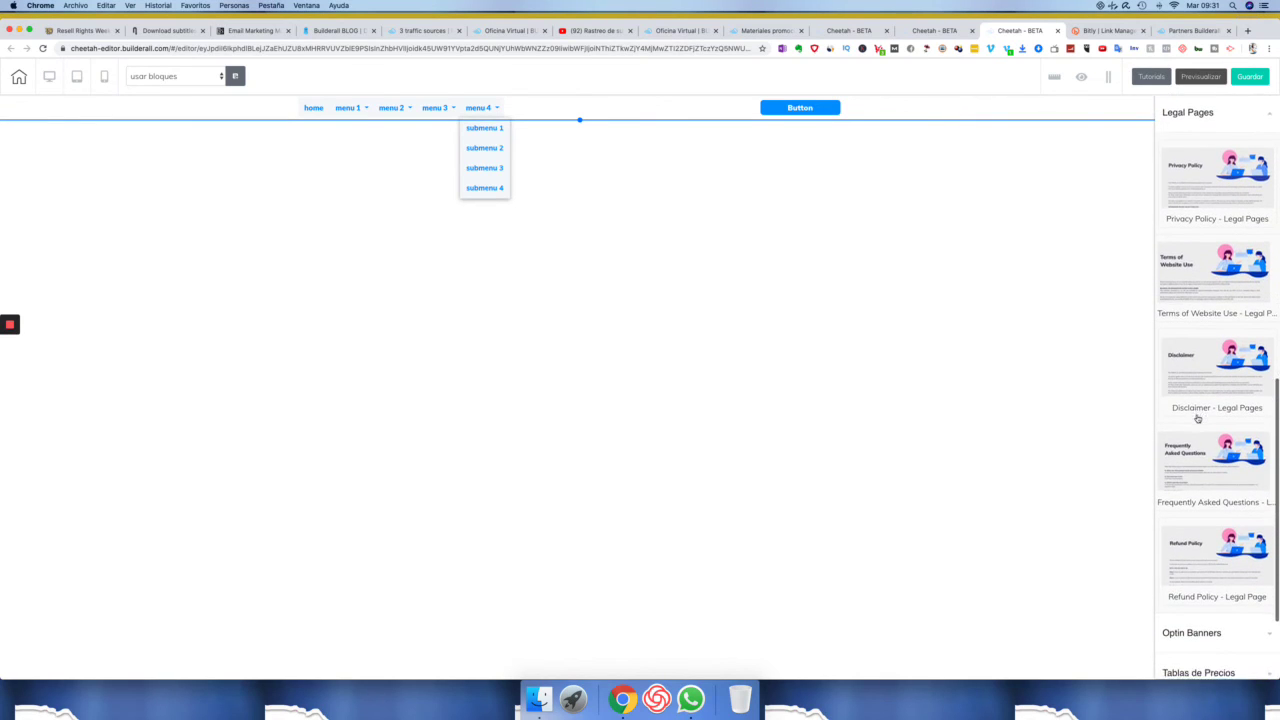
{"action": "scroll", "coordinate": [1197, 410], "scroll_direction": "up", "scroll_amount": 5}
{"action": "left_click", "coordinate": [1212, 367]}
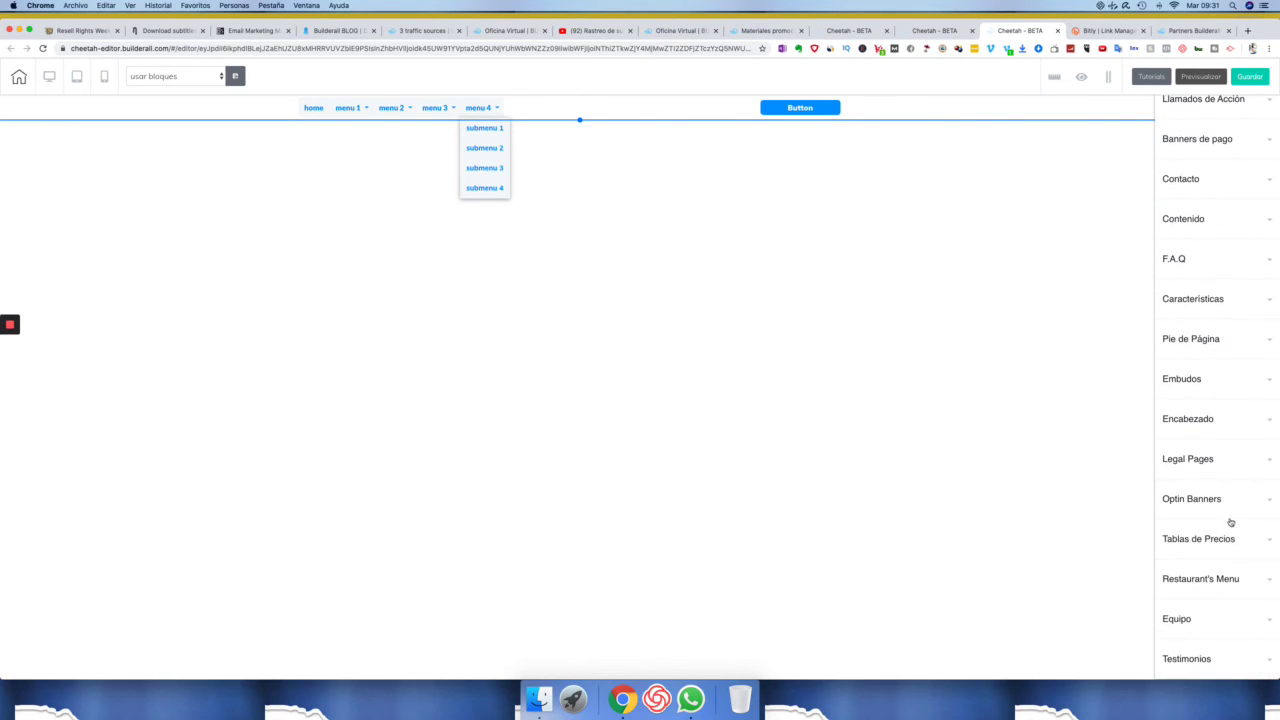
Add the "Wish to see this gorgeous property?" Real Estate Funnels panel from the Optin Banners category below the header
{"action": "left_click", "coordinate": [1228, 507]}
{"action": "scroll", "coordinate": [1220, 480], "scroll_direction": "down", "scroll_amount": 4}
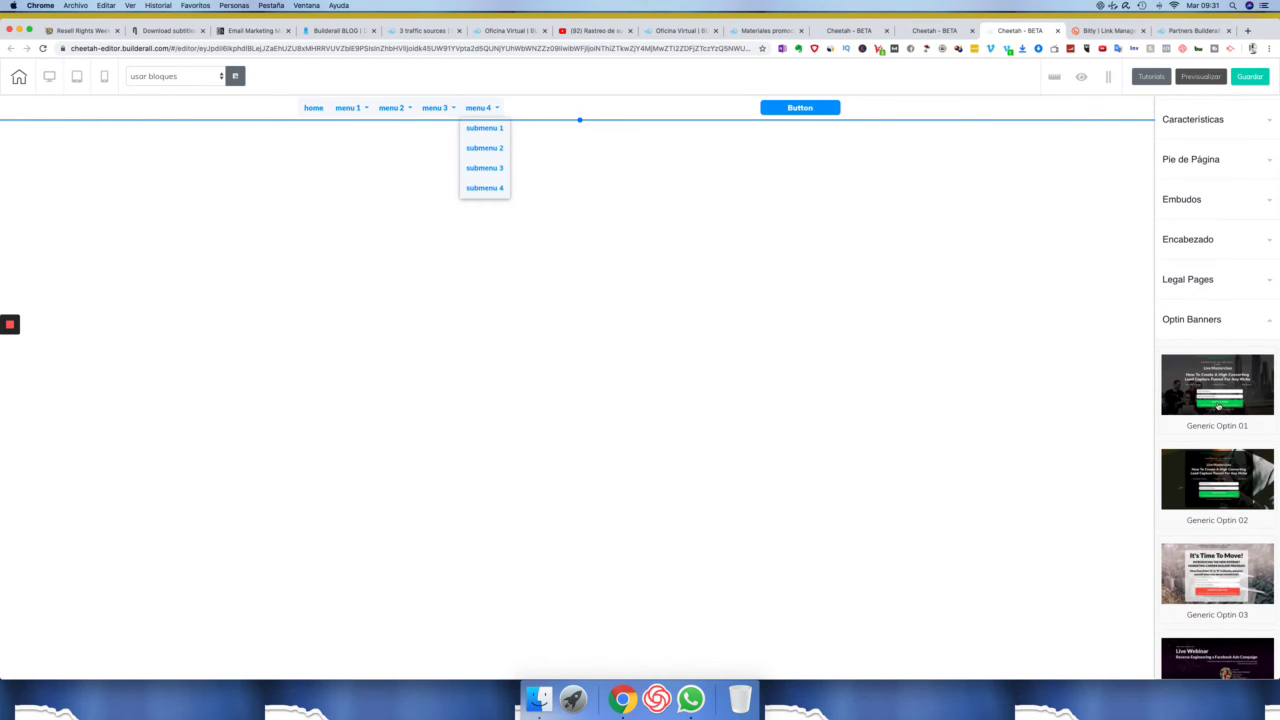
{"action": "scroll", "coordinate": [1232, 435], "scroll_direction": "down", "scroll_amount": 5}
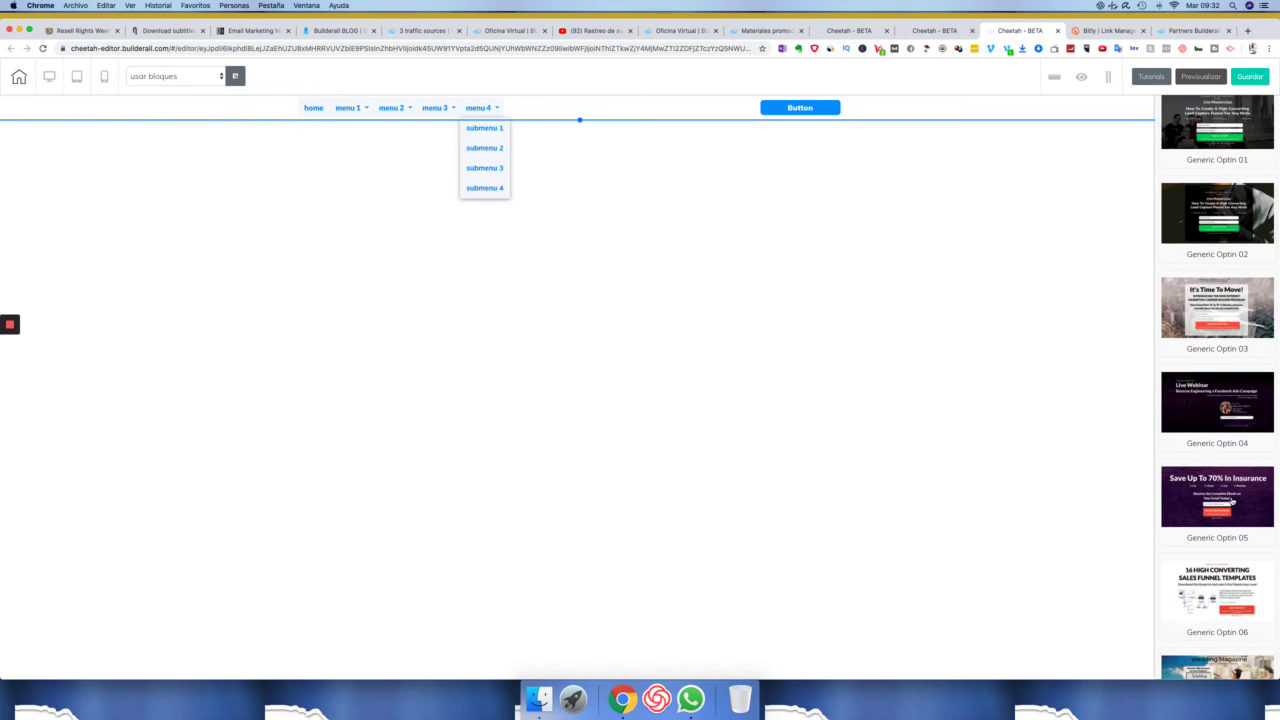
{"action": "scroll", "coordinate": [1232, 505], "scroll_direction": "down", "scroll_amount": 3}
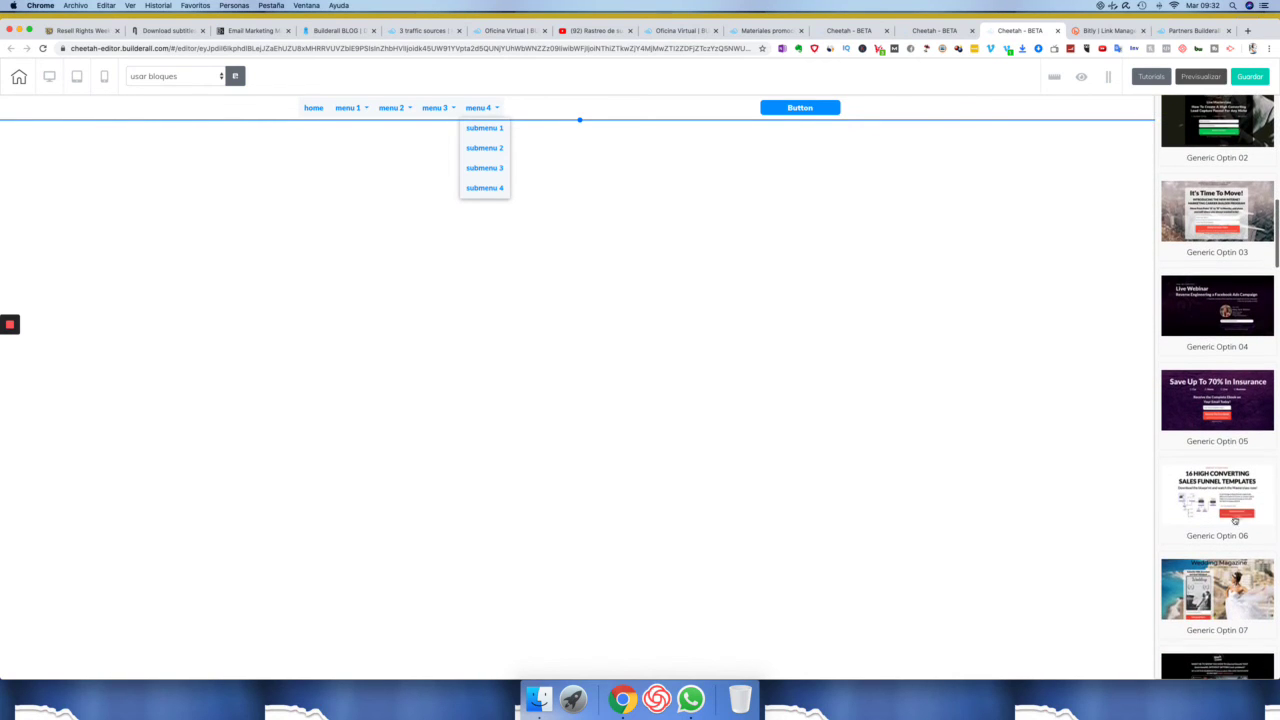
{"action": "scroll", "coordinate": [1235, 534], "scroll_direction": "down", "scroll_amount": 6}
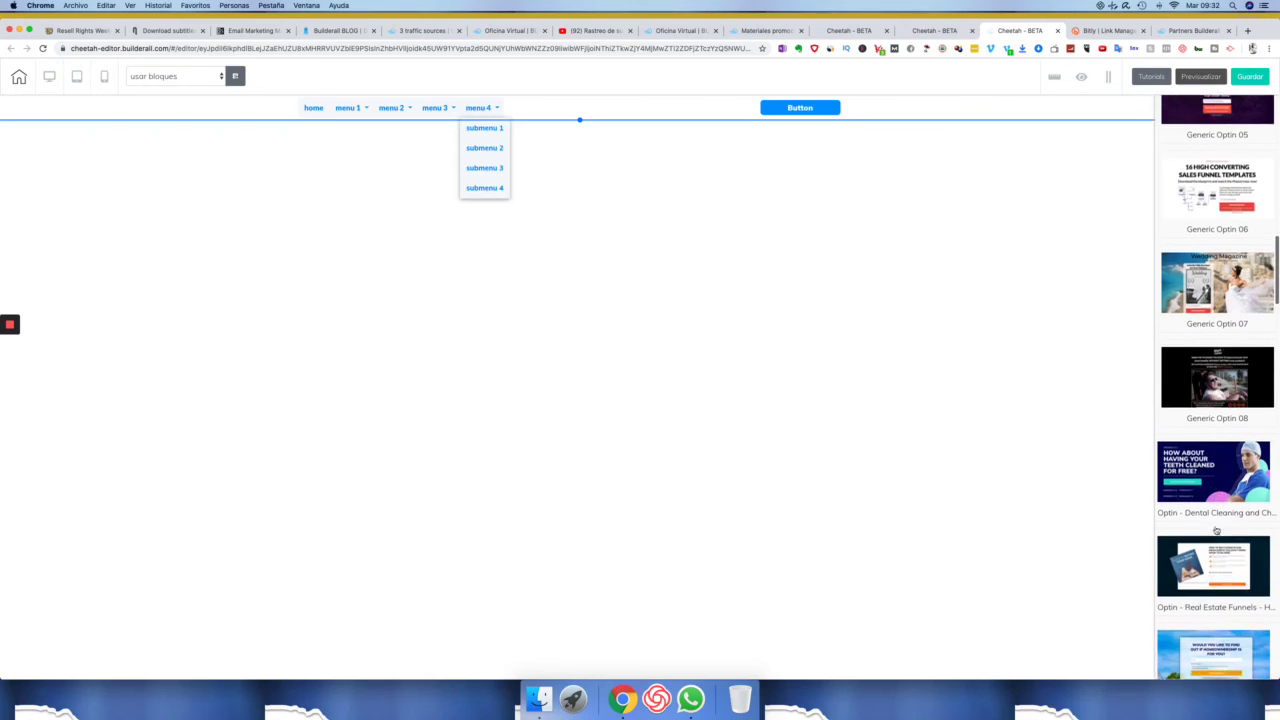
{"action": "scroll", "coordinate": [1215, 530], "scroll_direction": "down", "scroll_amount": 4}
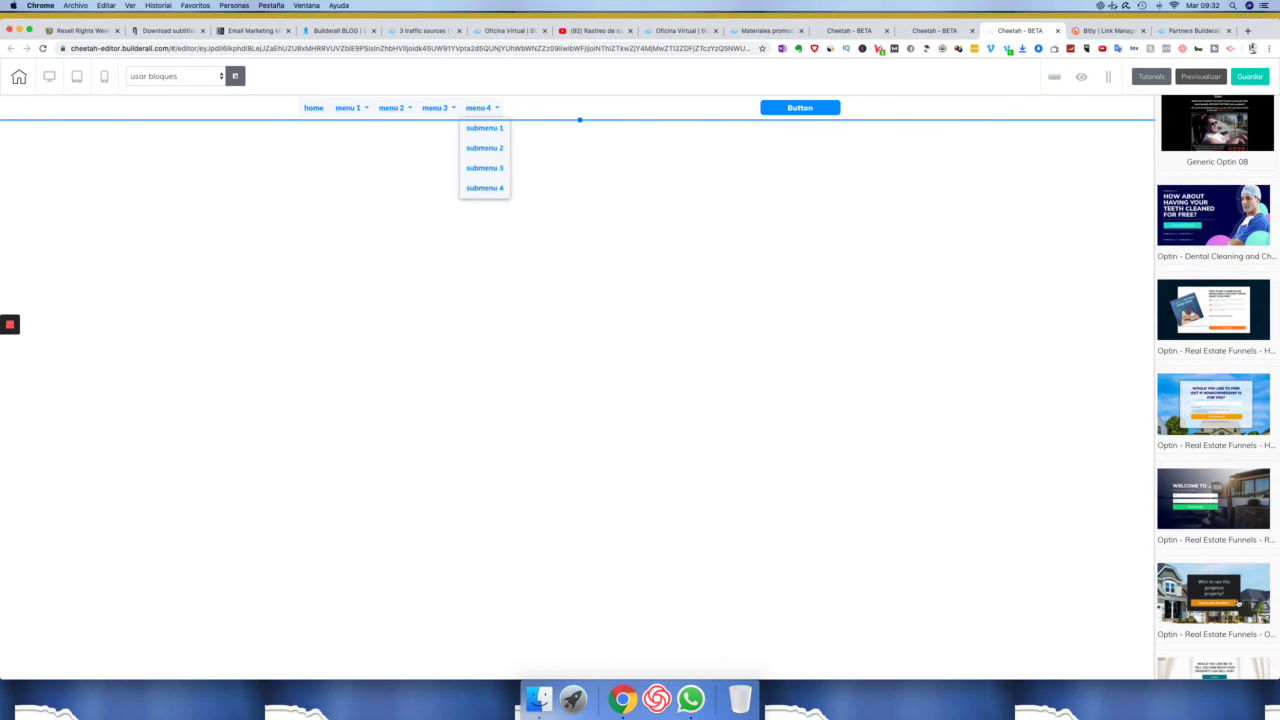
{"action": "left_click", "coordinate": [1238, 604]}
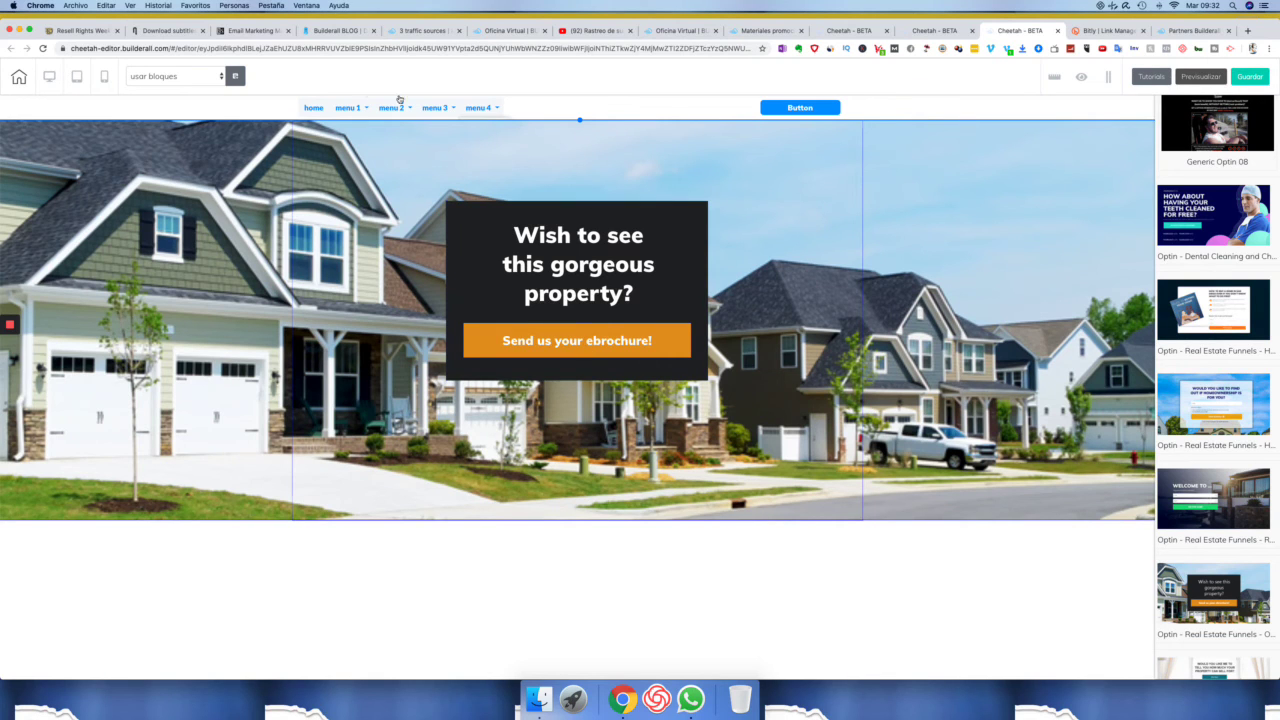
Delete the header menu panel above the real estate optin banner and confirm the removal
{"action": "left_click", "coordinate": [293, 106]}
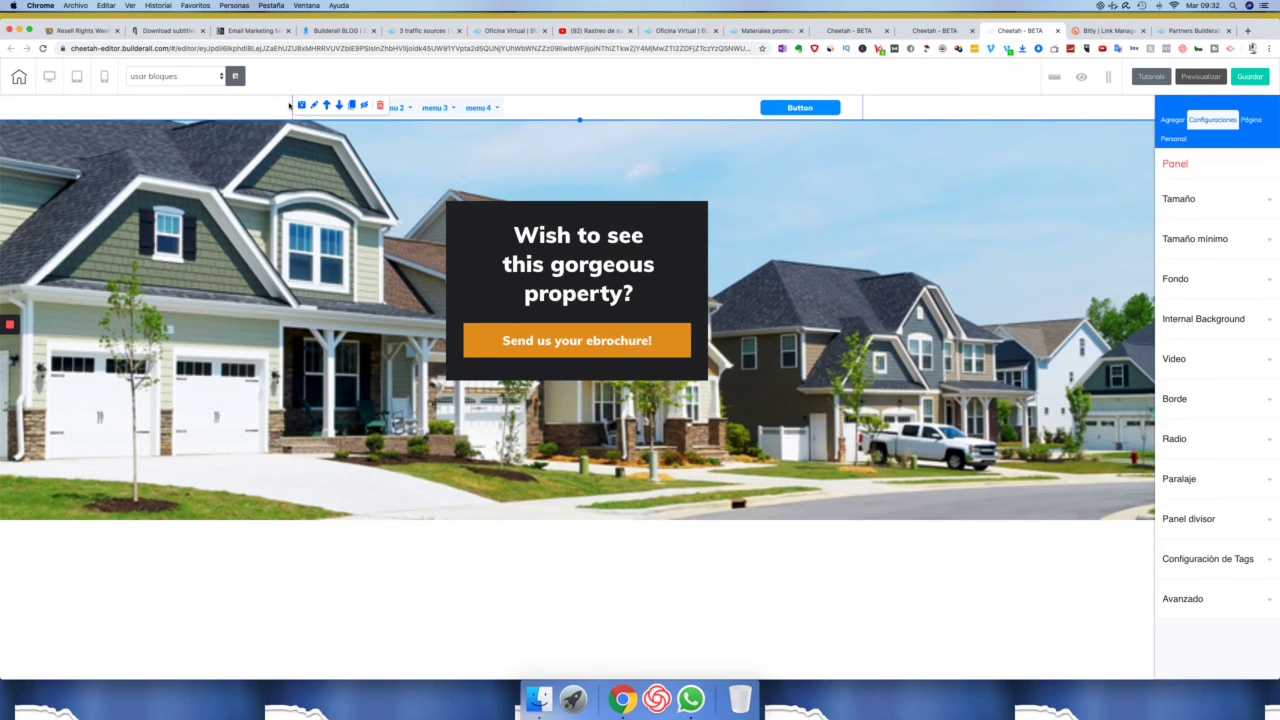
{"action": "left_click", "coordinate": [380, 106]}
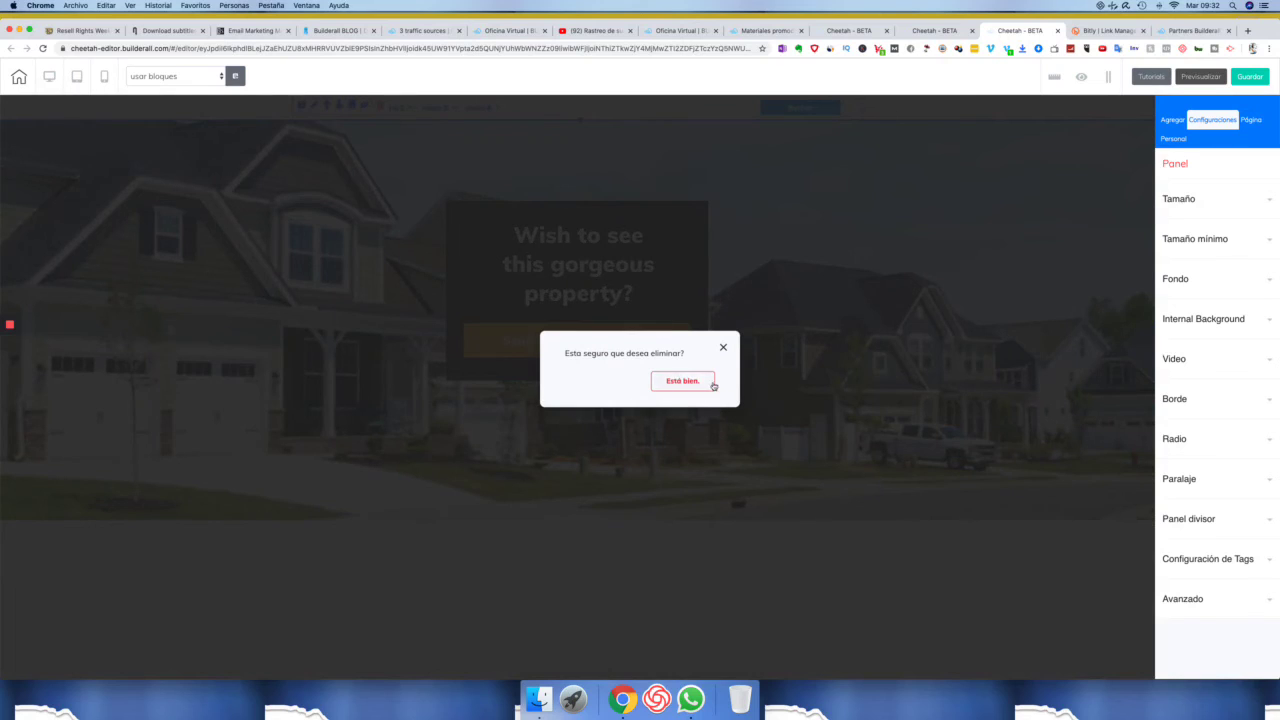
{"action": "left_click", "coordinate": [710, 383]}
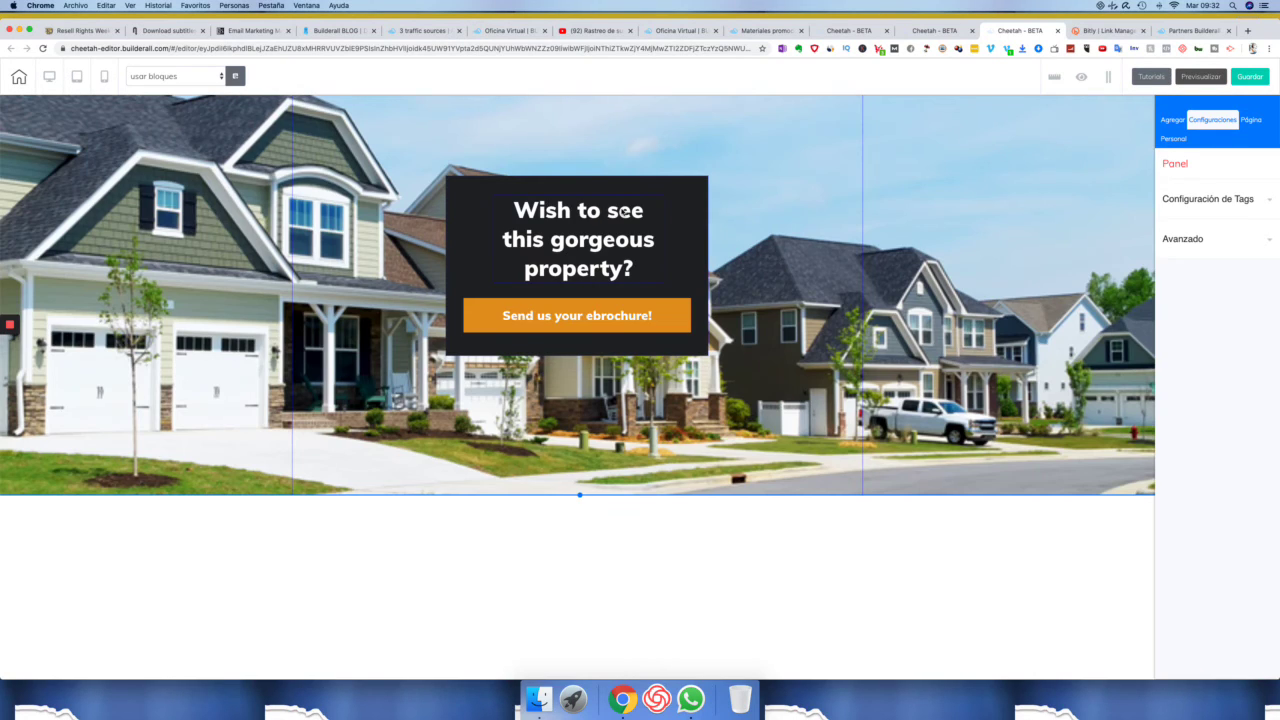